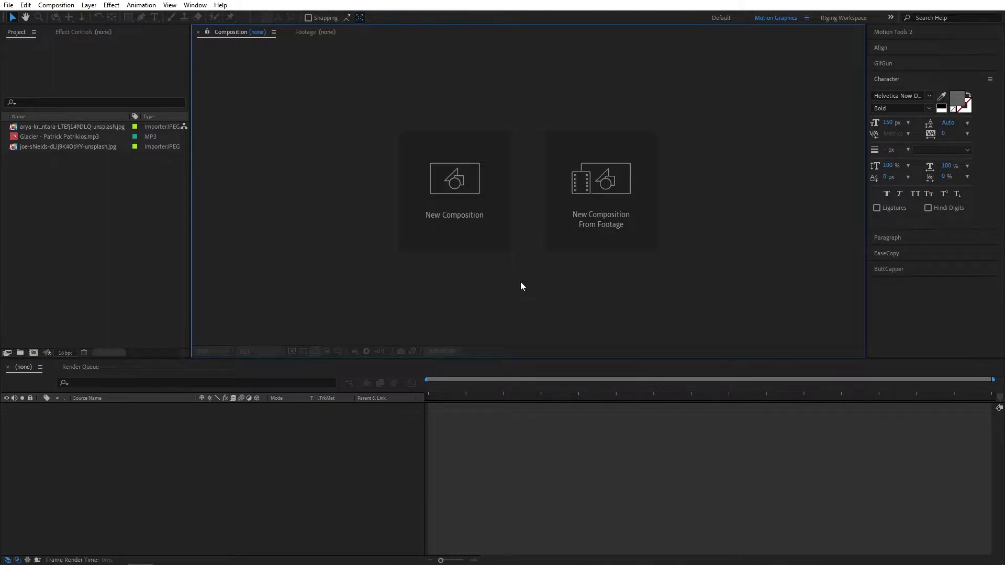
# - Create the 1920×1080 Audio Map composition with a black solid named 'Auido map'
pyautogui.click(504, 226)
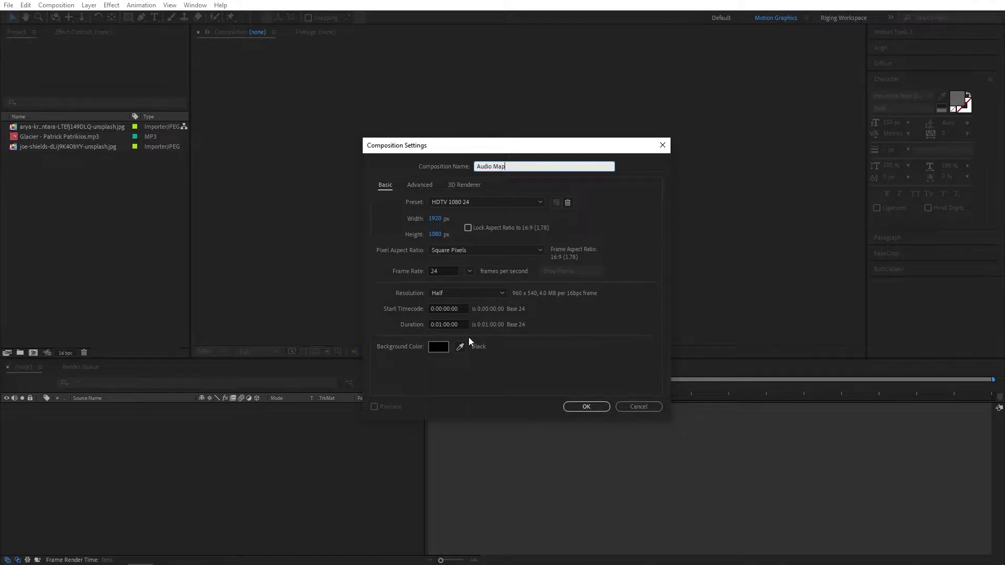
pyautogui.click(586, 406)
pyautogui.rightClick(151, 453)
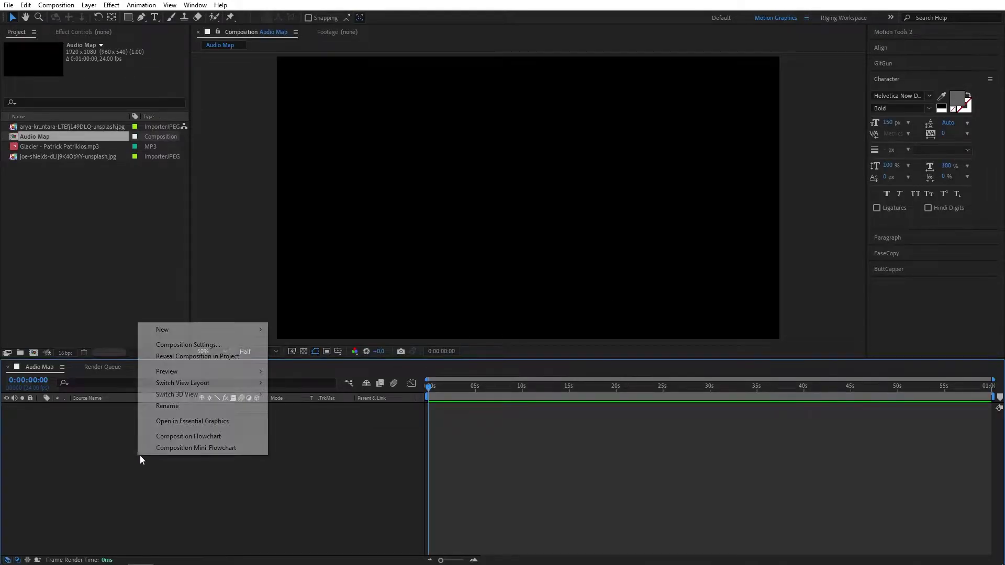
pyautogui.moveTo(189, 332)
pyautogui.click(308, 358)
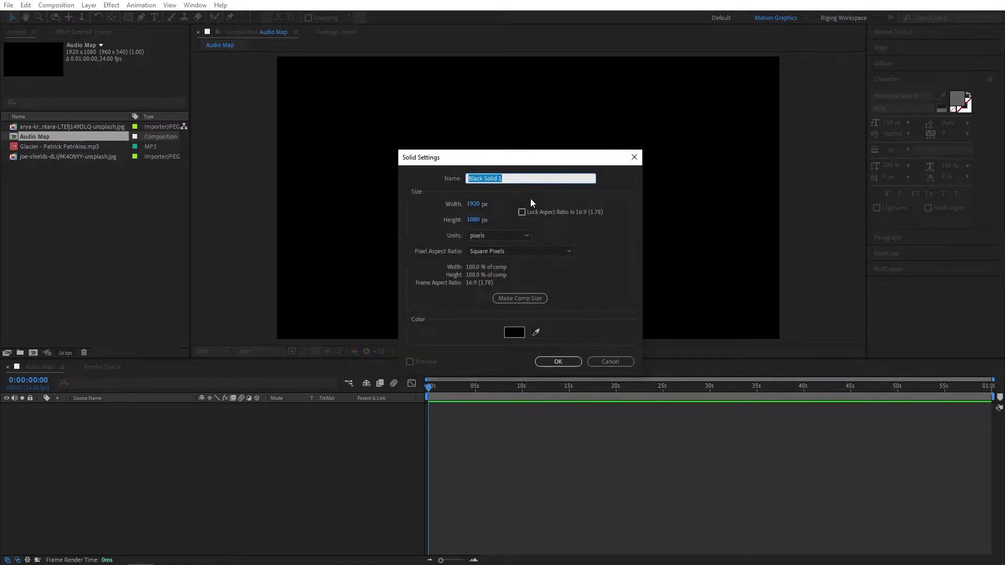
pyautogui.write('Auido map')
pyautogui.click(557, 361)
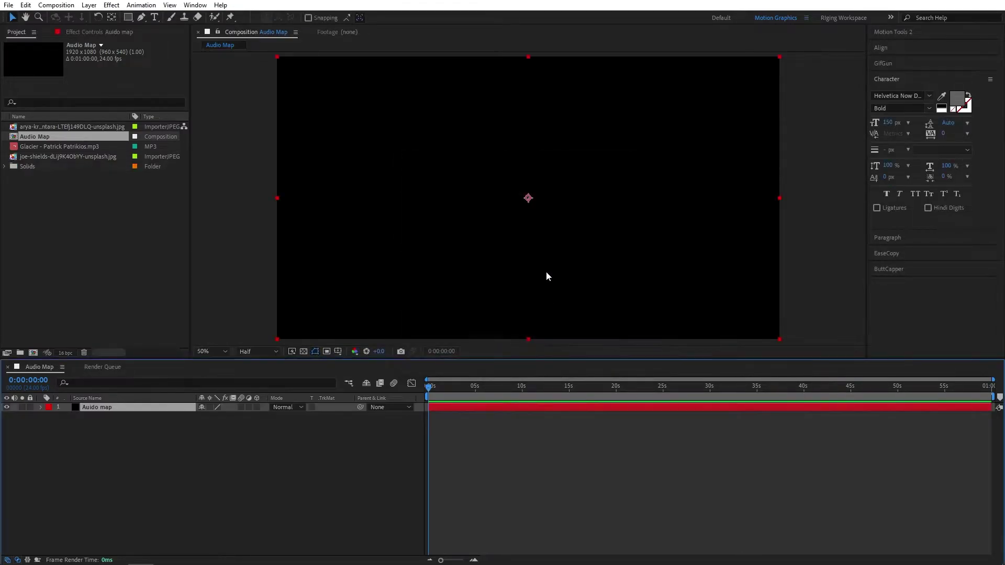
# - Add the Glacier mp3 to the timeline and show the Auido map solid's effect controls
pyautogui.moveTo(82, 149); pyautogui.dragTo(151, 448)
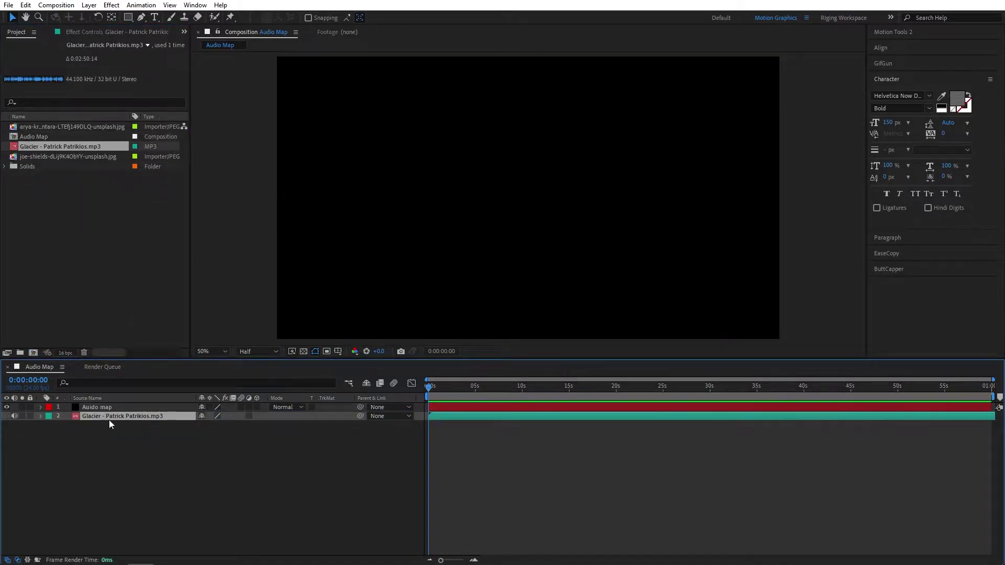
pyautogui.click(97, 406)
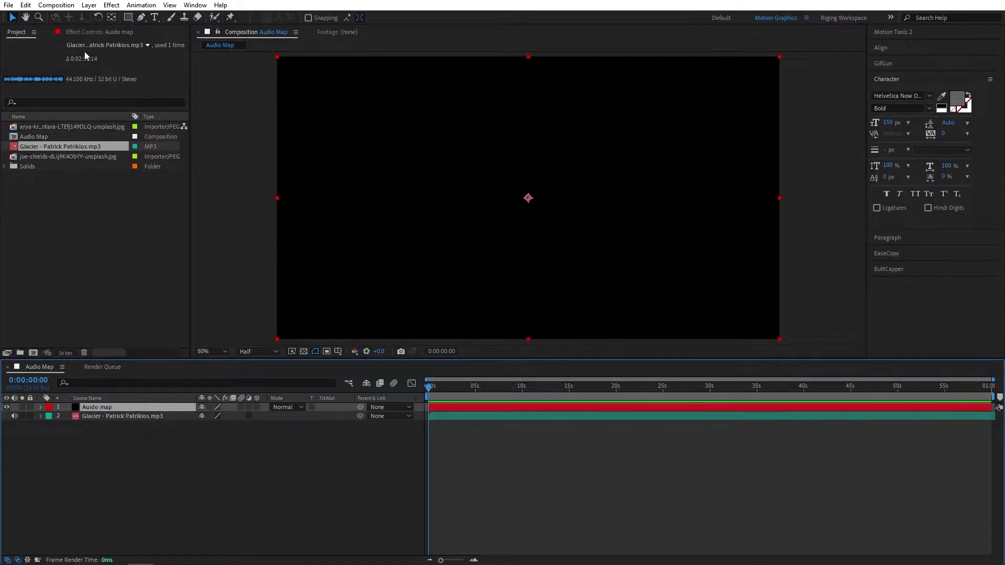
pyautogui.click(90, 33)
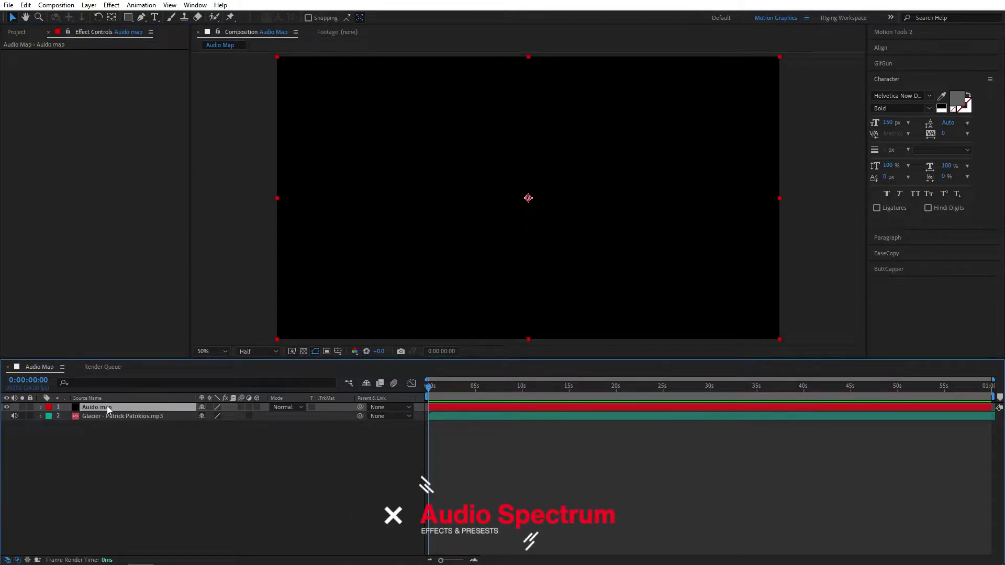
# - Apply Audio Spectrum and run it vertically from top centre to bottom centre
pyautogui.hotkey('ctrl', 'space')
pyautogui.write('audi')
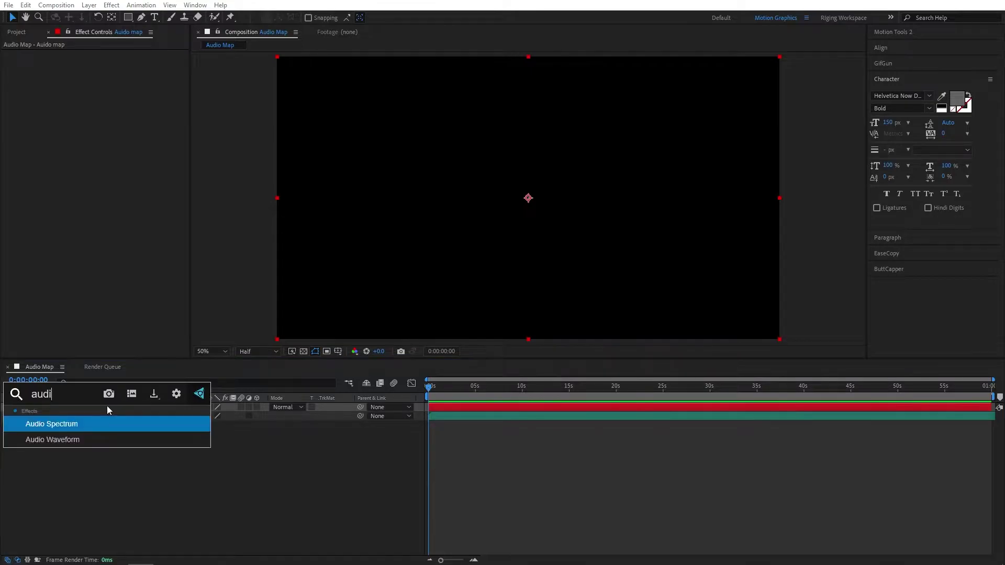
pyautogui.press('Return')
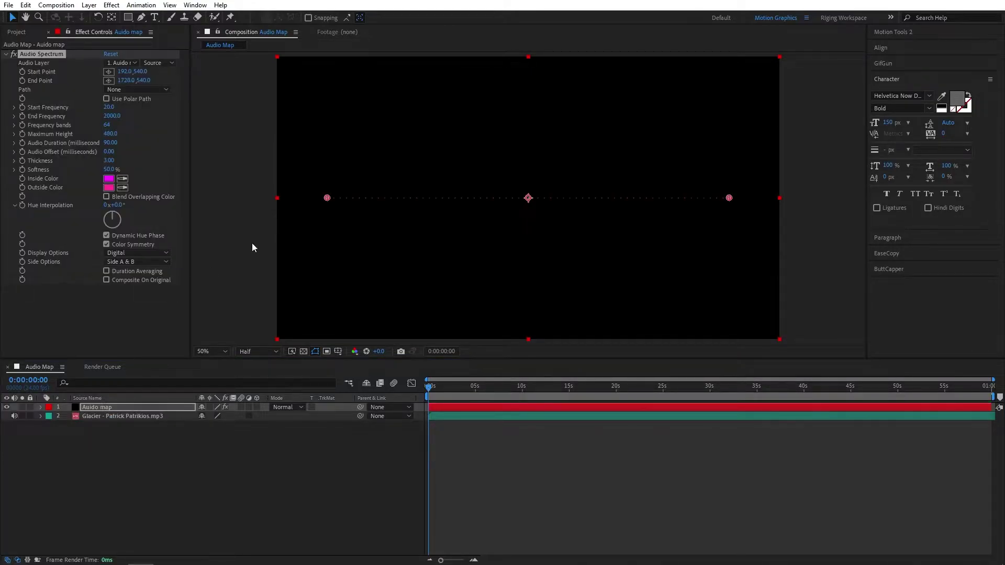
pyautogui.moveTo(327, 198); pyautogui.dragTo(528, 60)
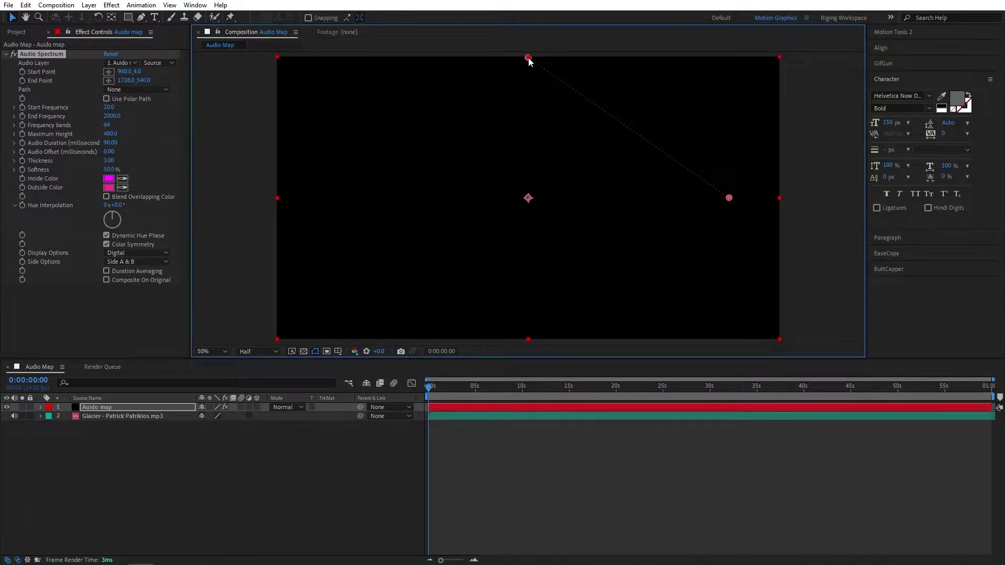
pyautogui.moveTo(731, 202); pyautogui.dragTo(529, 341)
# - Set both the Inside and Outside colours of the spectrum to white (FFFFFF)
pyautogui.click(108, 179)
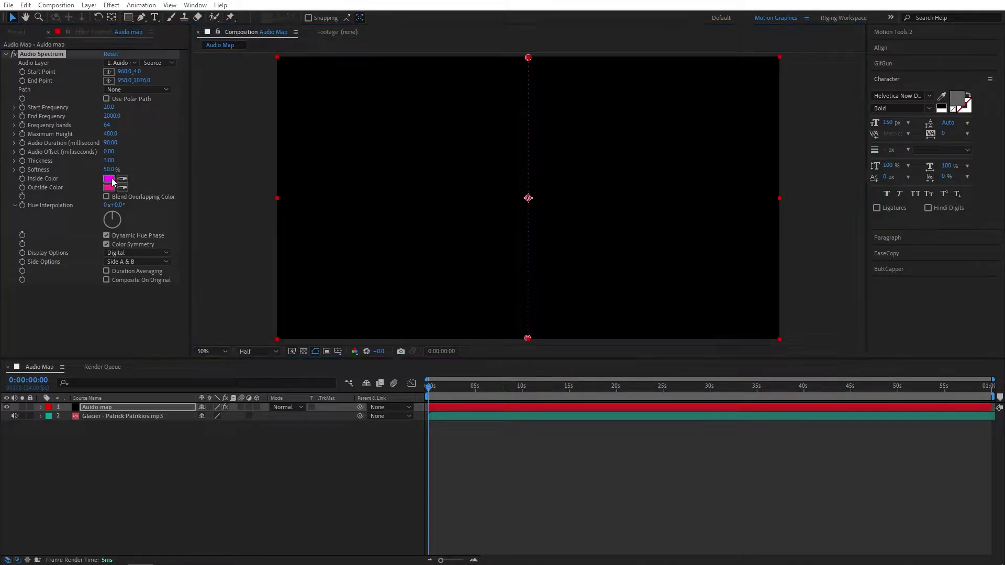
pyautogui.write('FFFFFF')
pyautogui.click(874, 226)
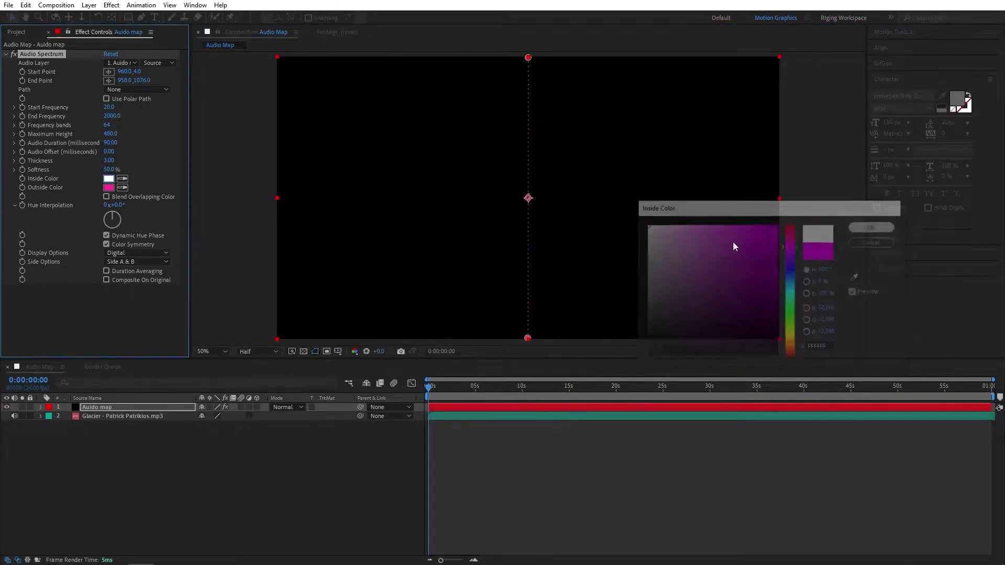
pyautogui.click(108, 187)
pyautogui.write('FFFFFF')
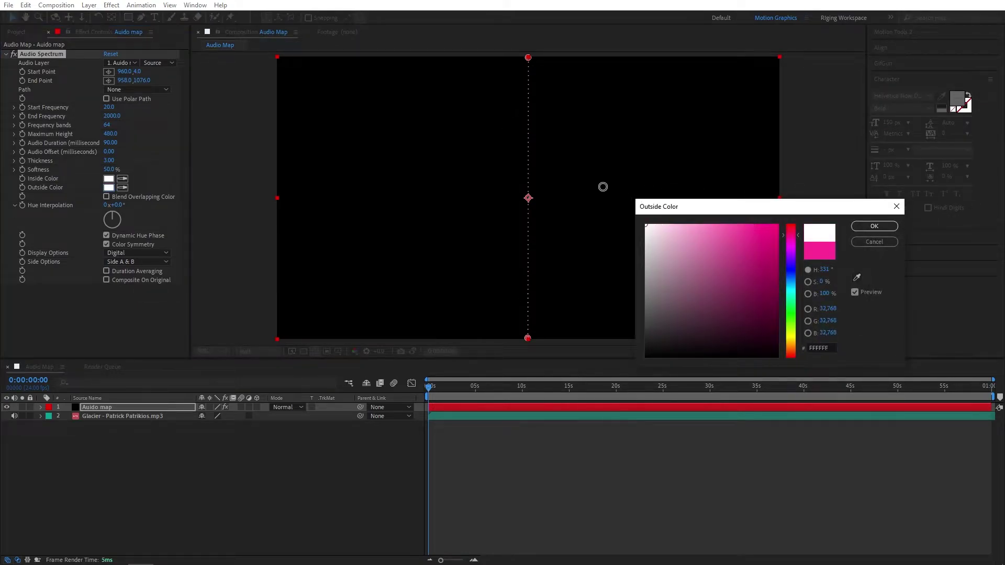
pyautogui.click(872, 226)
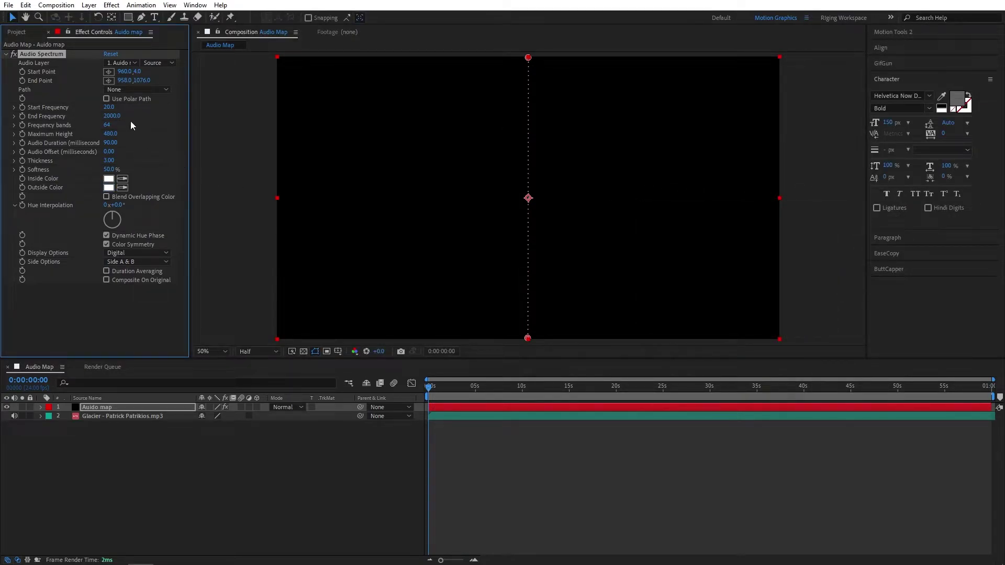
# - Use the Glacier track with Effects & Masks source and 60 frequency bands
pyautogui.click(127, 64)
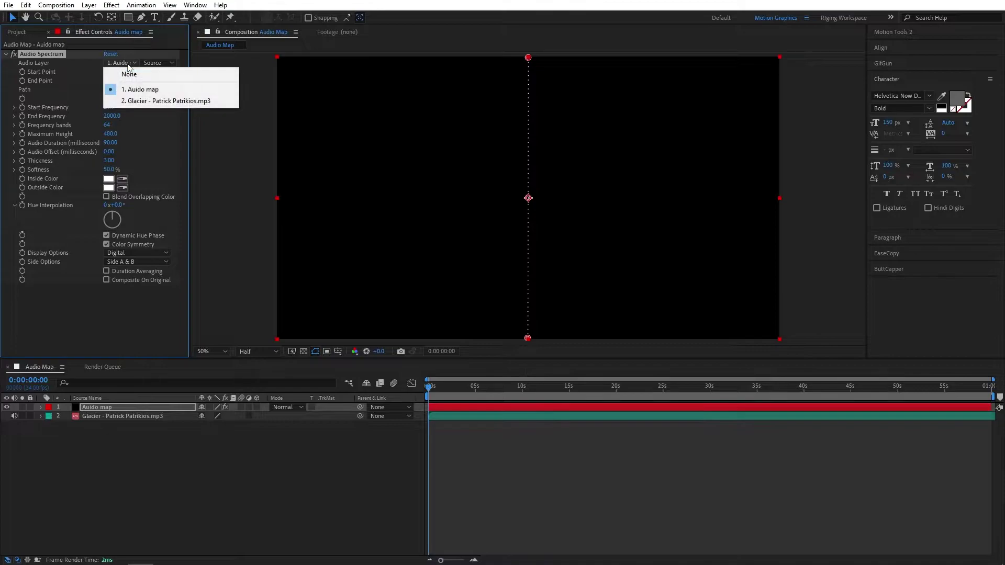
pyautogui.click(148, 102)
pyautogui.click(160, 63)
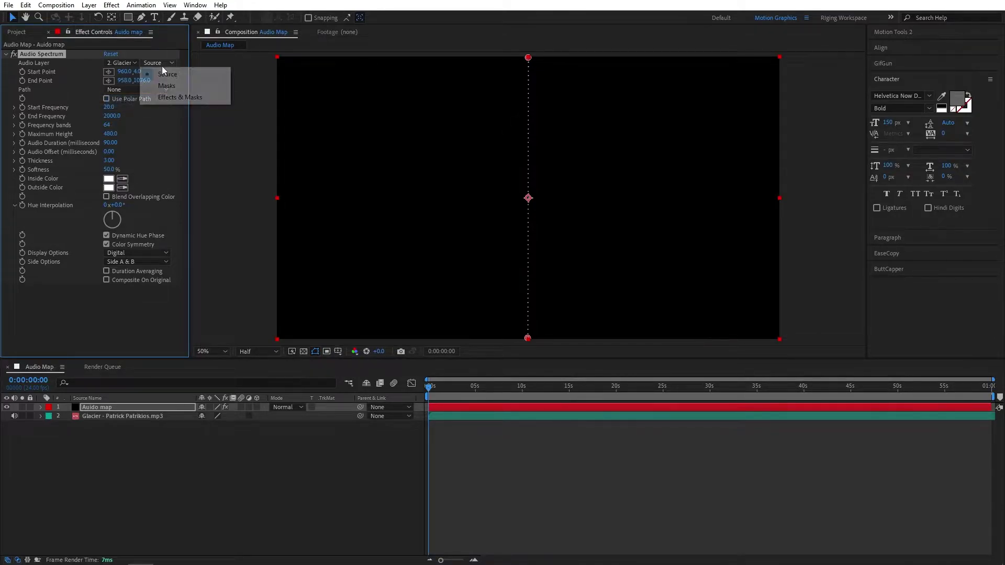
pyautogui.click(171, 98)
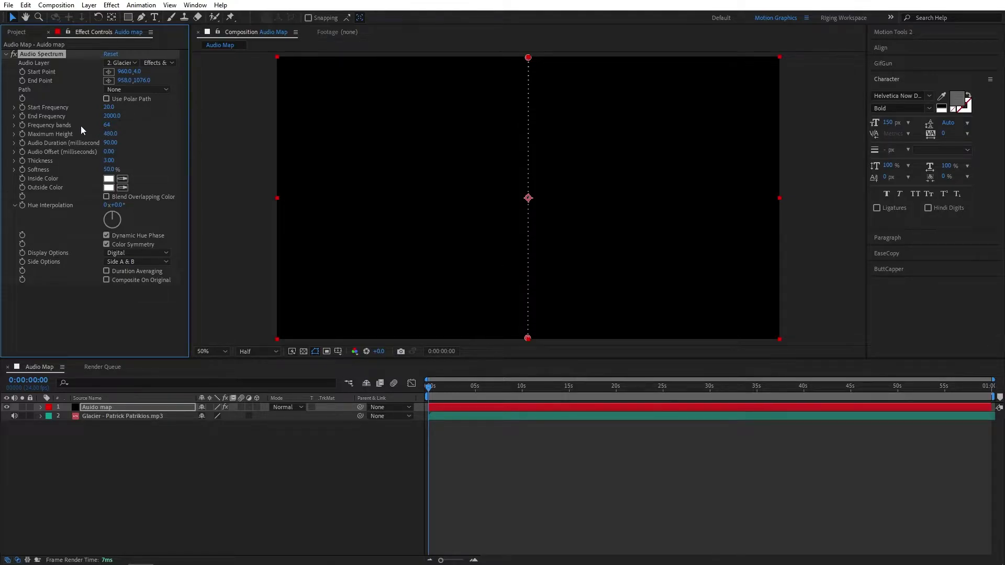
pyautogui.click(106, 126)
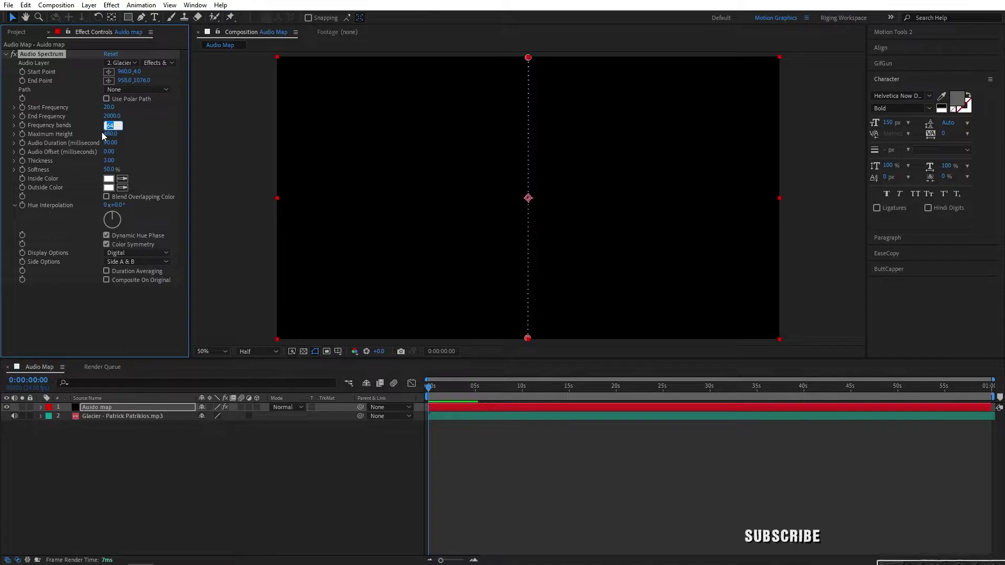
pyautogui.write('60')
pyautogui.press('Return')
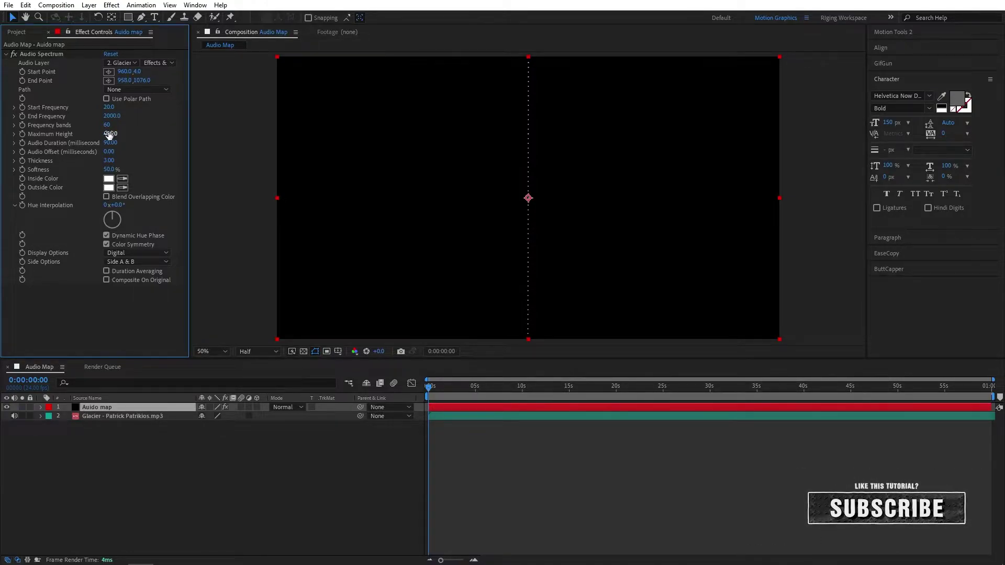
# - Set Maximum Height to 7000 and Audio Duration to 50 ms, previewing the bars
pyautogui.moveTo(109, 134); pyautogui.dragTo(185, 132)
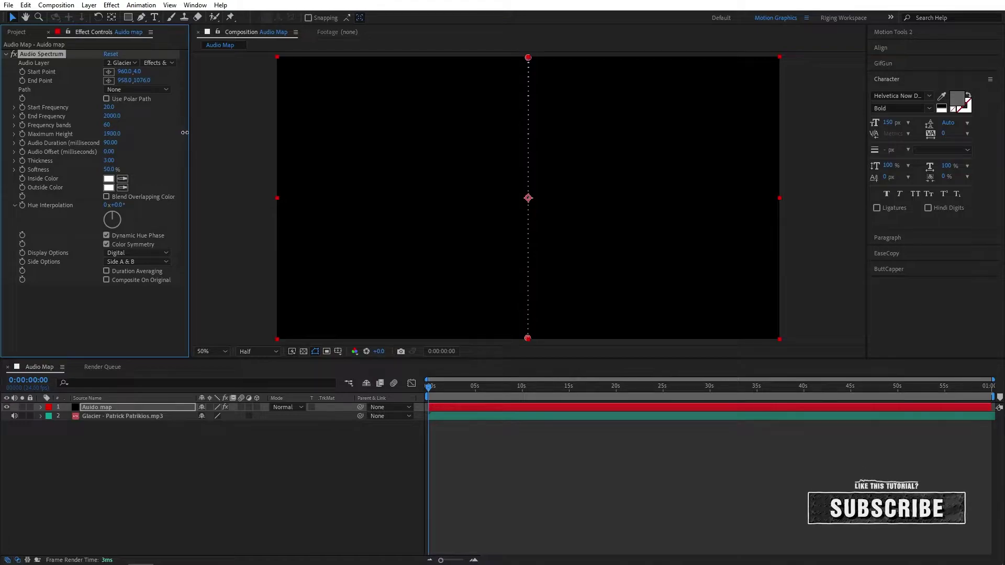
pyautogui.click(112, 134)
pyautogui.write('7000')
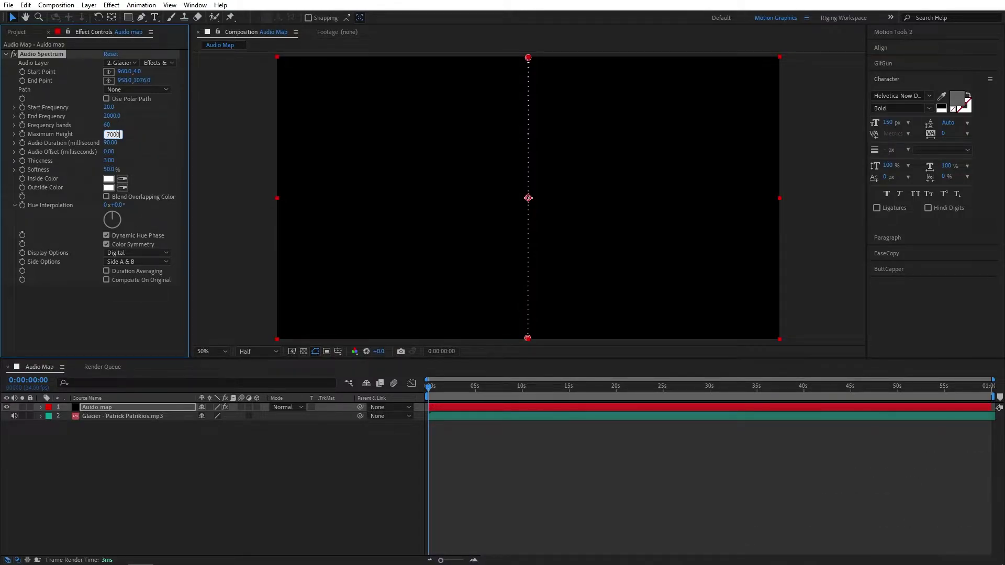
pyautogui.press('Return')
pyautogui.click(555, 387)
pyautogui.moveTo(565, 388); pyautogui.dragTo(595, 426)
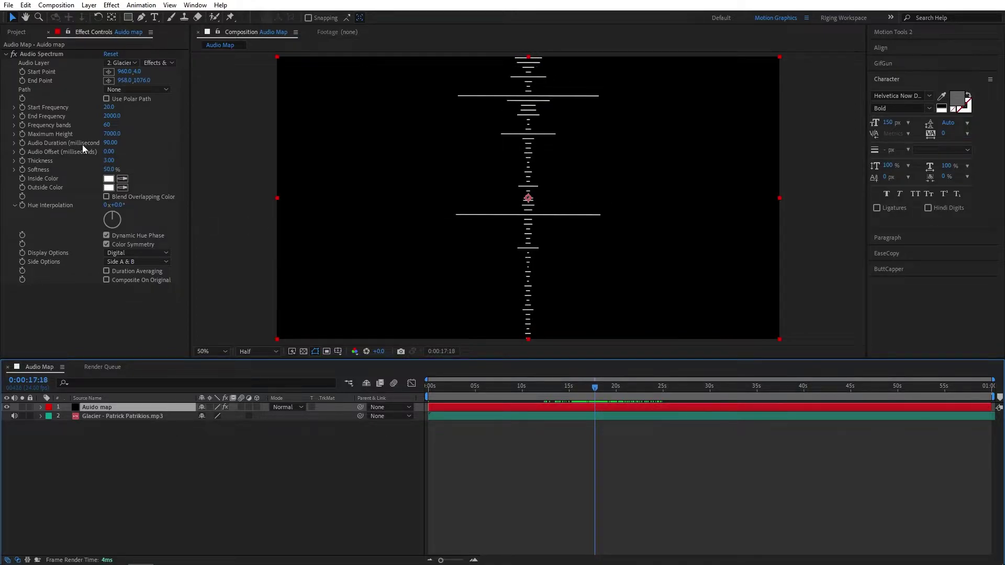
pyautogui.moveTo(107, 148)
pyautogui.mouseDown()
pyautogui.moveTo(127, 144)
pyautogui.moveTo(107, 147)
pyautogui.mouseUp()
pyautogui.moveTo(550, 392); pyautogui.dragTo(586, 390)
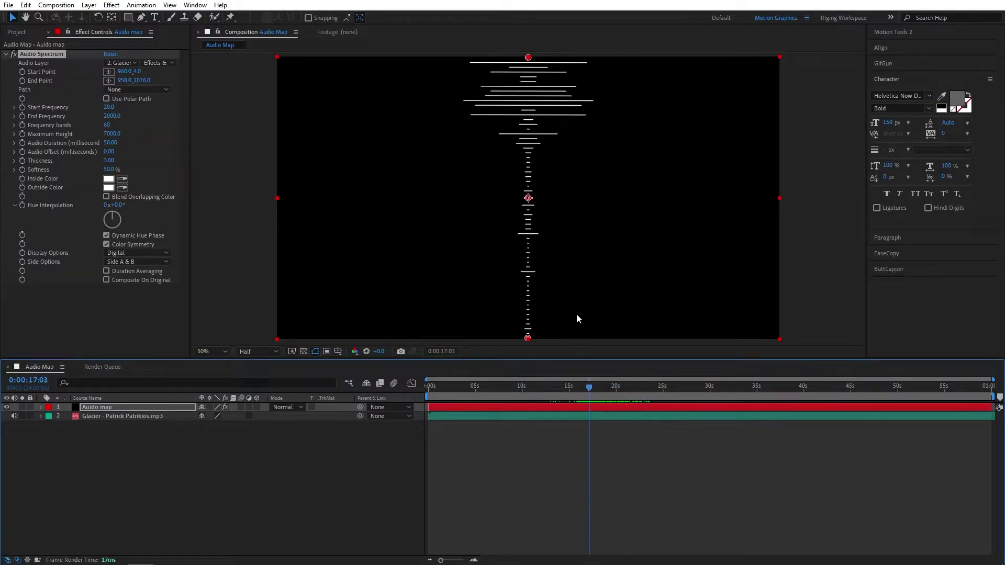
# - Apply Fast Box Blur to the Auido map solid with 1 iteration, Horizontal dimensions, radius 110
pyautogui.click(95, 408)
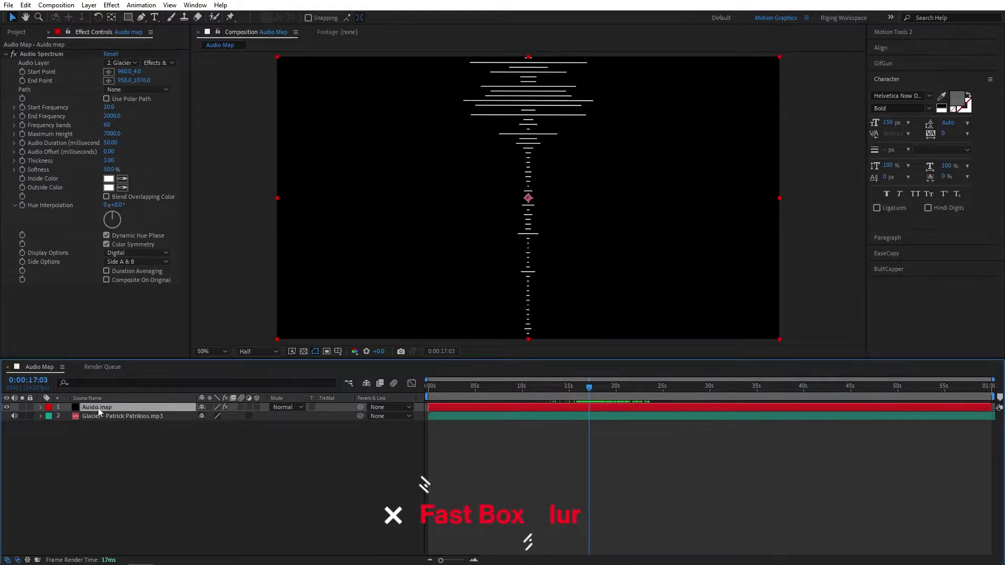
pyautogui.hotkey('ctrl', 'space')
pyautogui.write('fast')
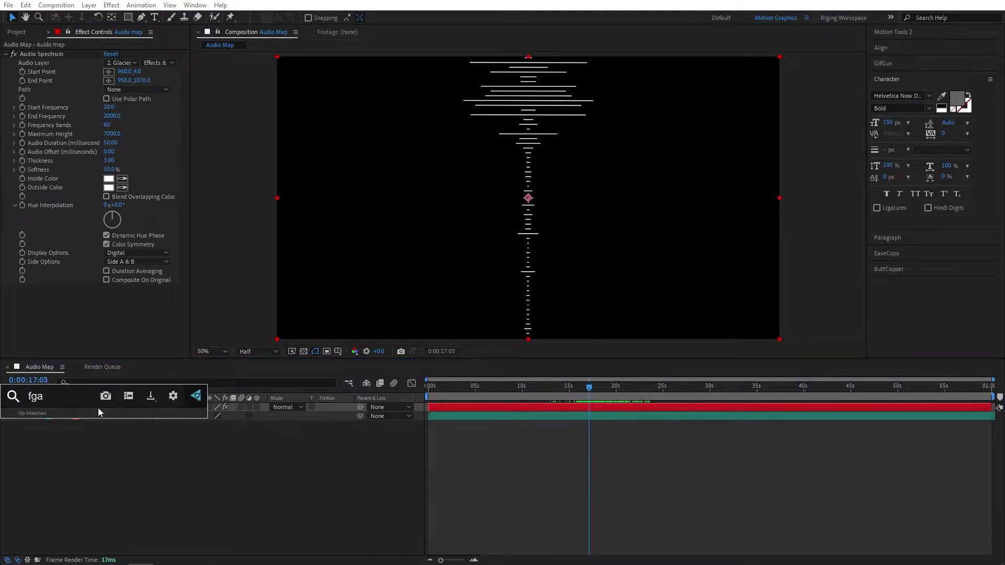
pyautogui.press('Return')
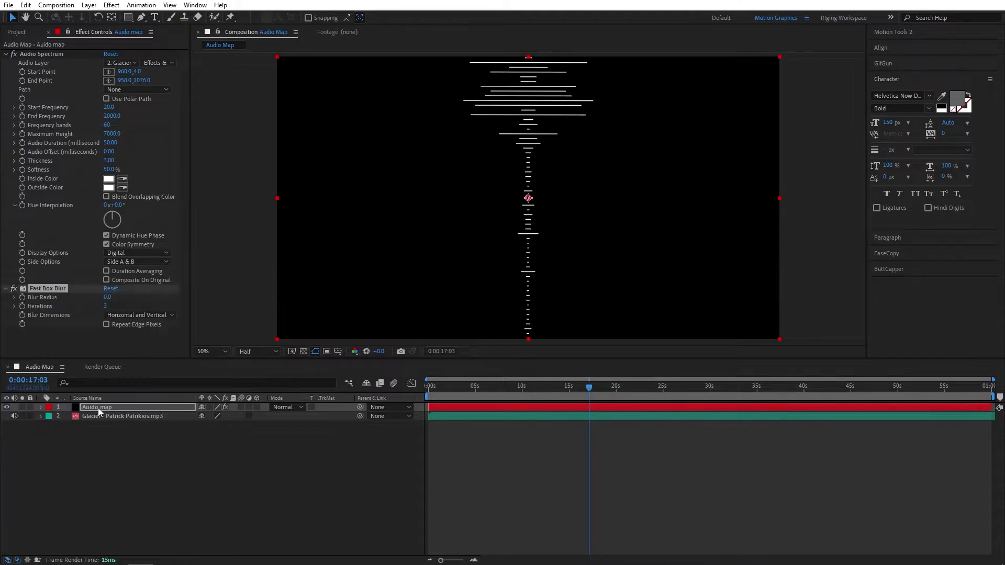
pyautogui.moveTo(105, 306); pyautogui.dragTo(74, 308)
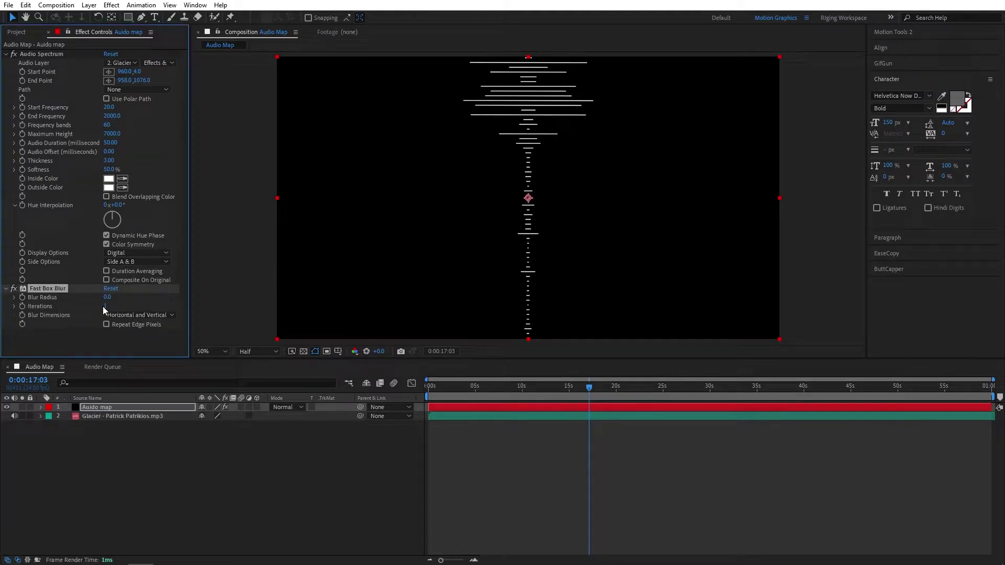
pyautogui.click(126, 315)
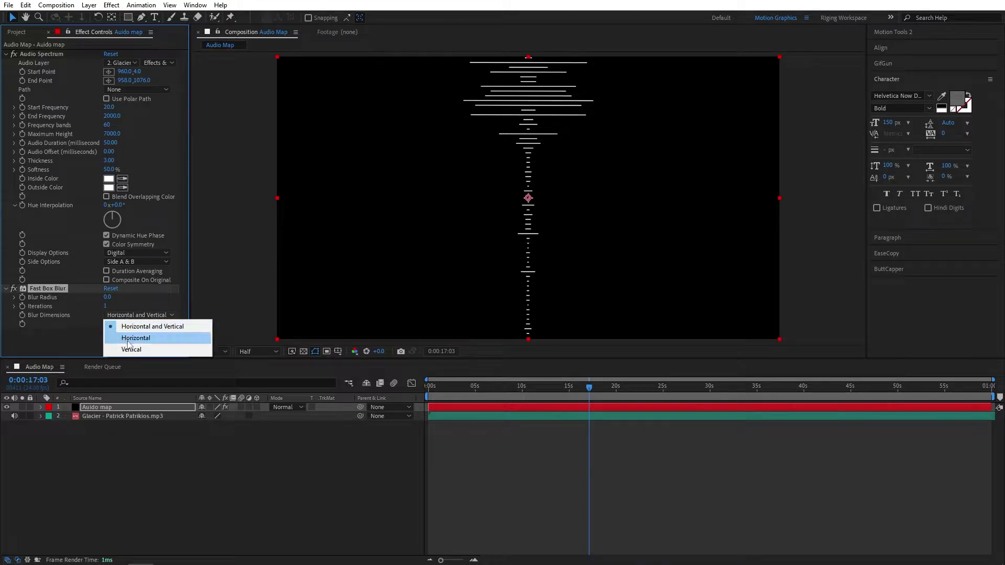
pyautogui.click(130, 339)
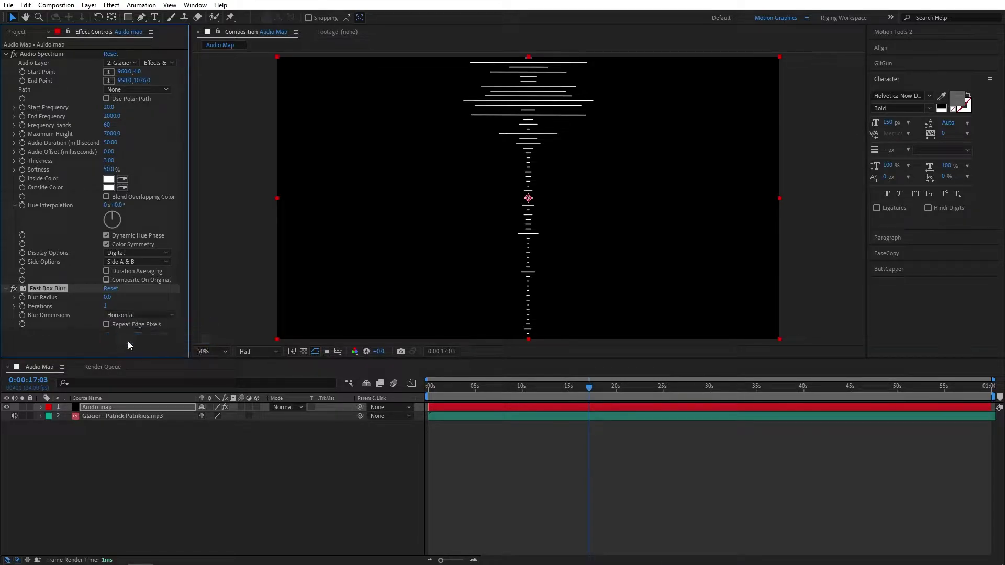
pyautogui.moveTo(109, 300); pyautogui.dragTo(133, 301)
pyautogui.click(111, 298)
pyautogui.write('11')
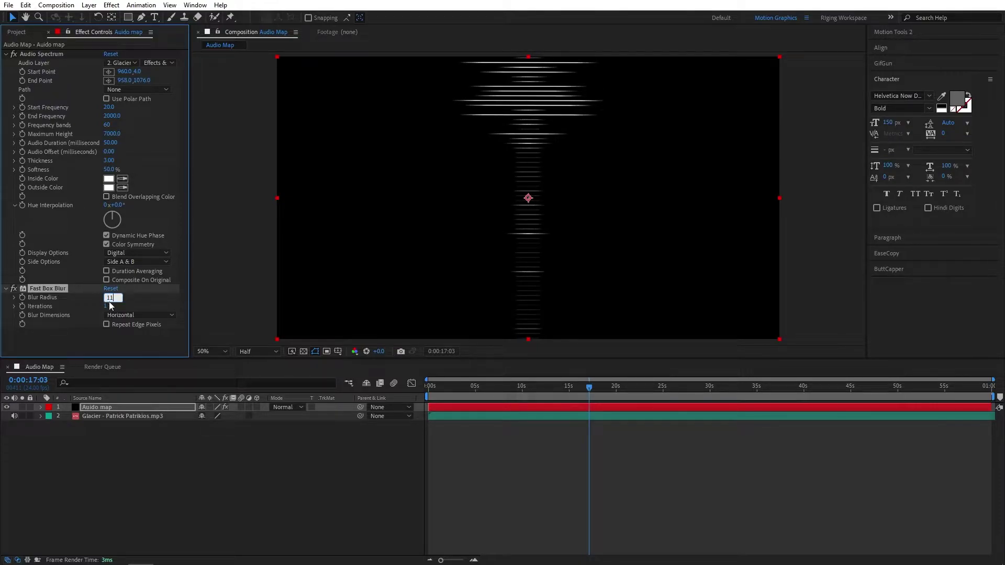
pyautogui.write('0')
pyautogui.press('Return')
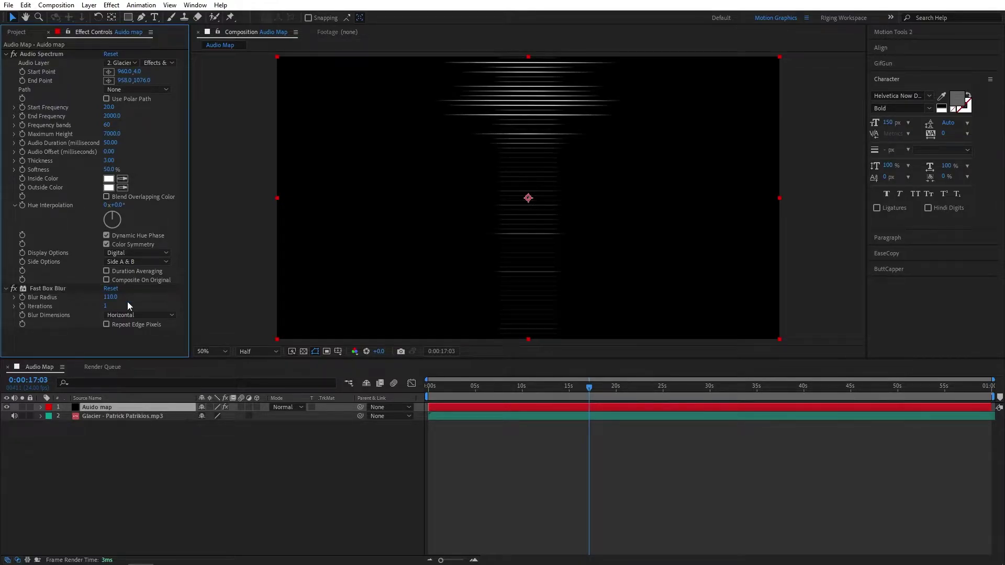
# - Apply Offset and set Shift Center To 960, 887 to move the spectrum down
pyautogui.click(109, 408)
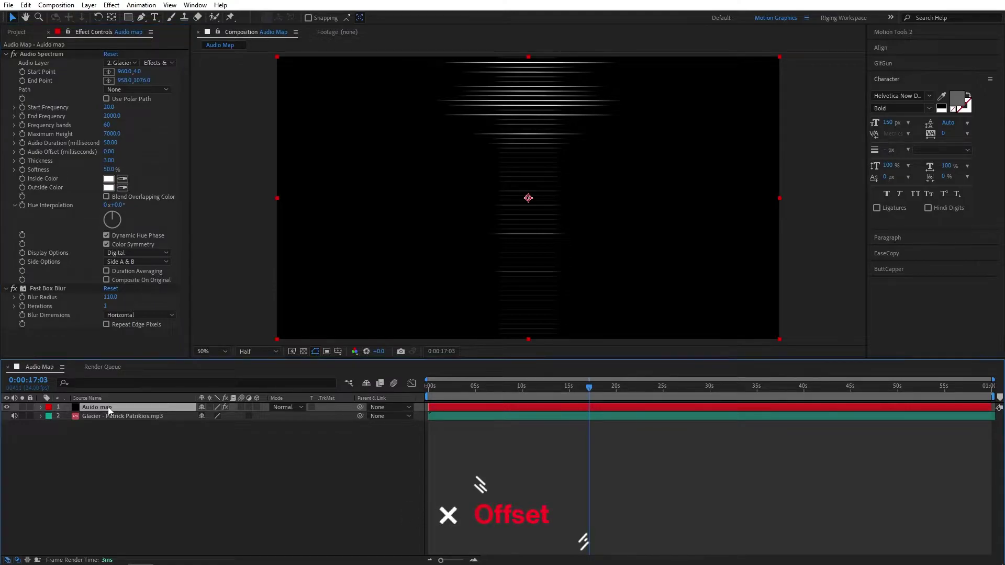
pyautogui.hotkey('ctrl', 'space')
pyautogui.write('offset')
pyautogui.press('Return')
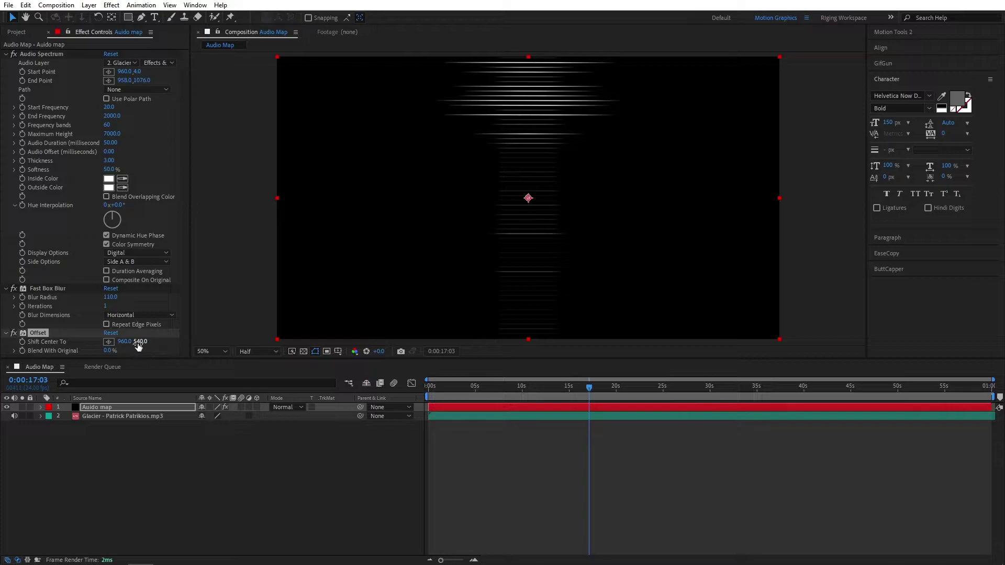
pyautogui.moveTo(140, 341); pyautogui.dragTo(304, 353)
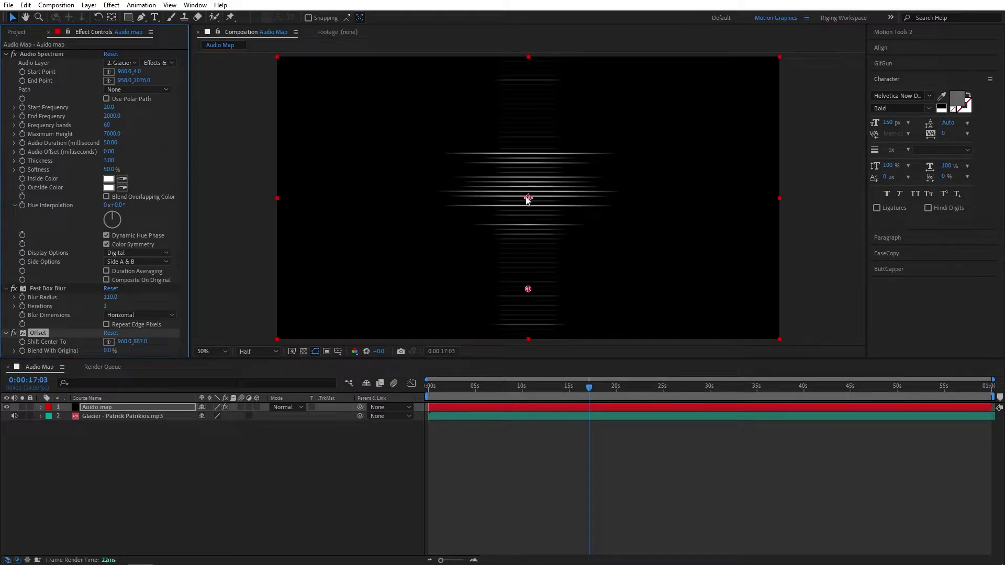
# - Collapse Audio Spectrum and Fast Box Blur, and switch Fast Box Blur off
pyautogui.click(6, 54)
pyautogui.click(6, 63)
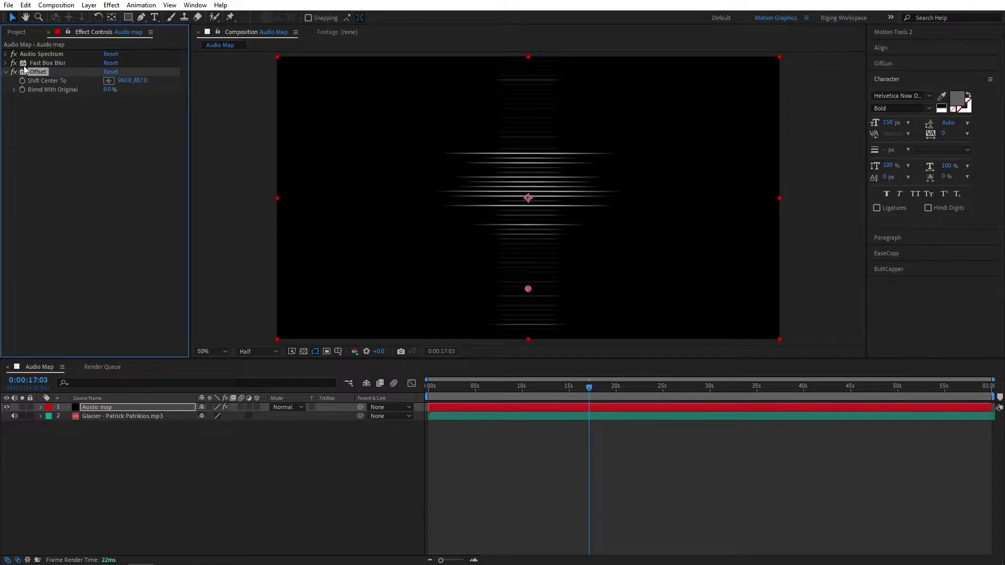
pyautogui.click(44, 63)
pyautogui.click(14, 64)
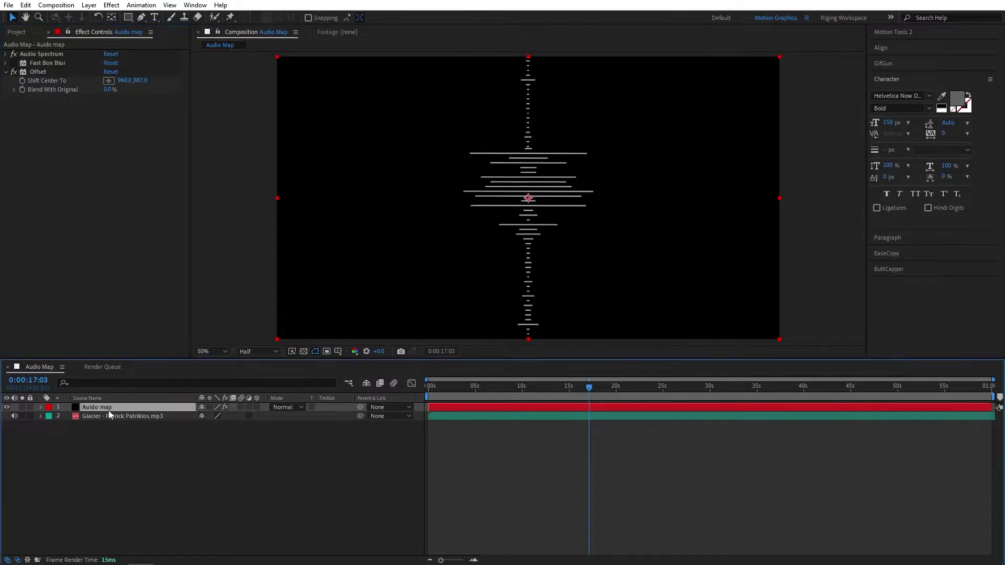
# - Apply Mosaic with 1 horizontal block and 80 vertical blocks
pyautogui.hotkey('ctrl', 'space')
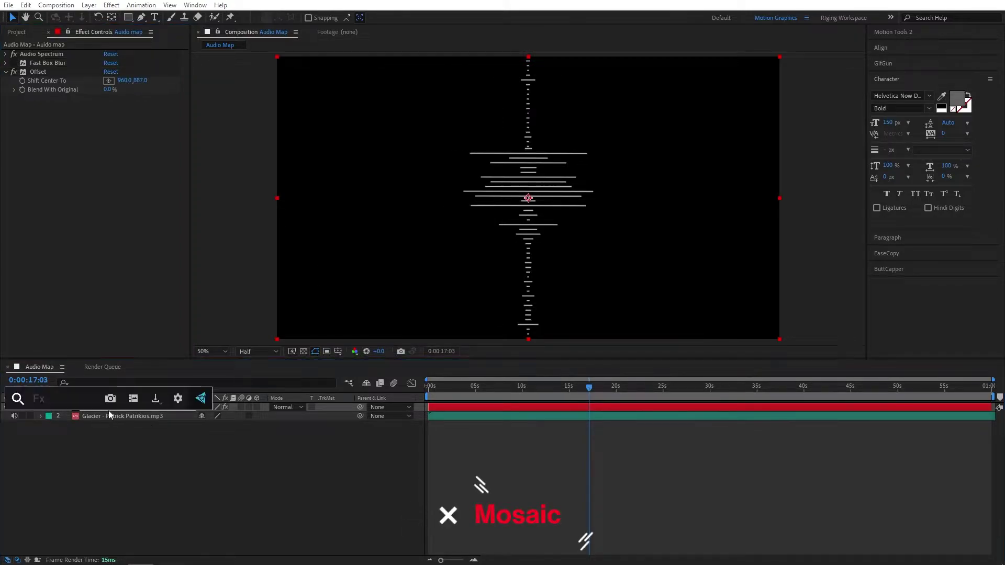
pyautogui.write('mos')
pyautogui.press('Return')
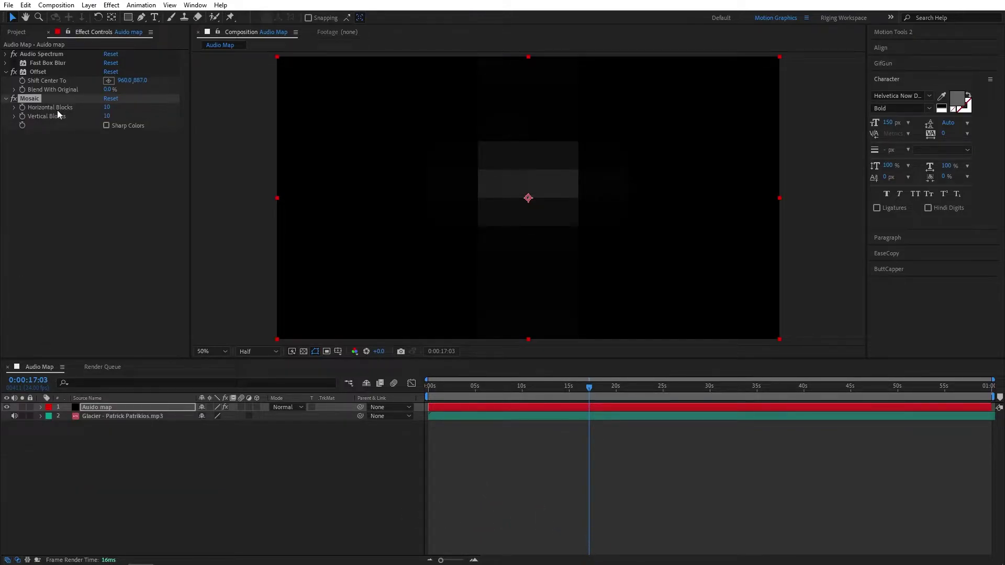
pyautogui.click(107, 107)
pyautogui.write('1')
pyautogui.press('Return')
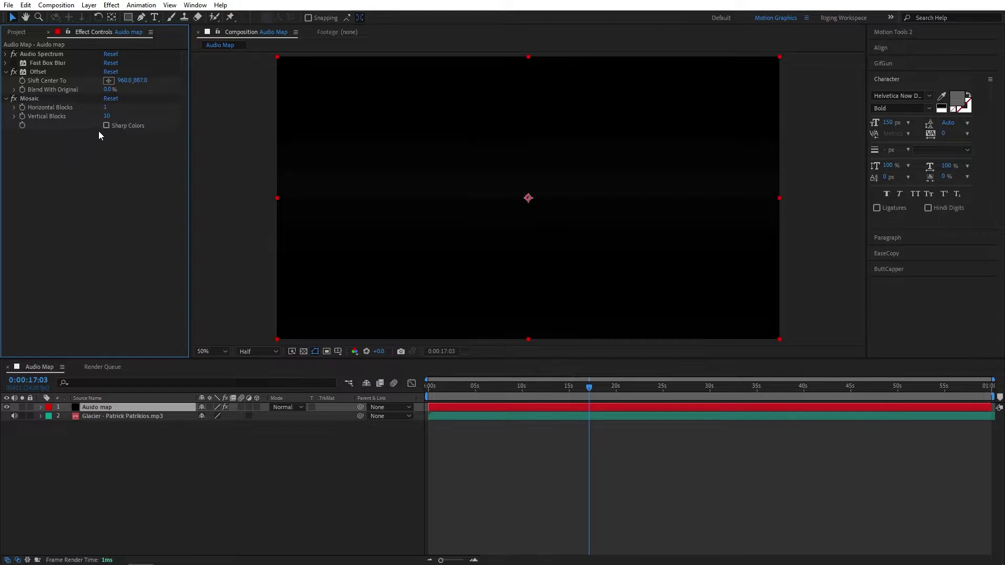
pyautogui.click(107, 116)
pyautogui.write('8')
pyautogui.press('Return')
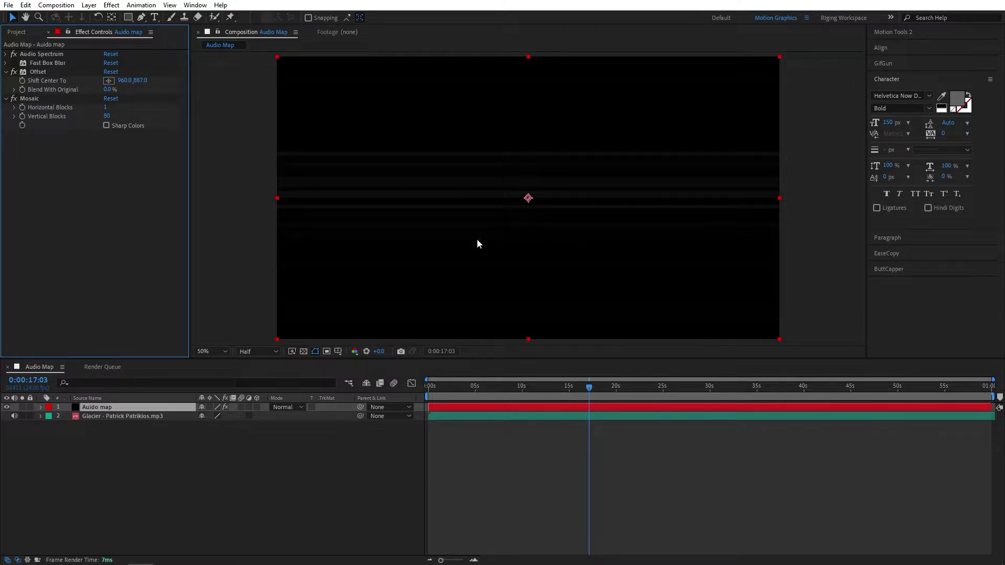
# - Toggle the transparency grid on and off to check the transparent areas
pyautogui.click(303, 352)
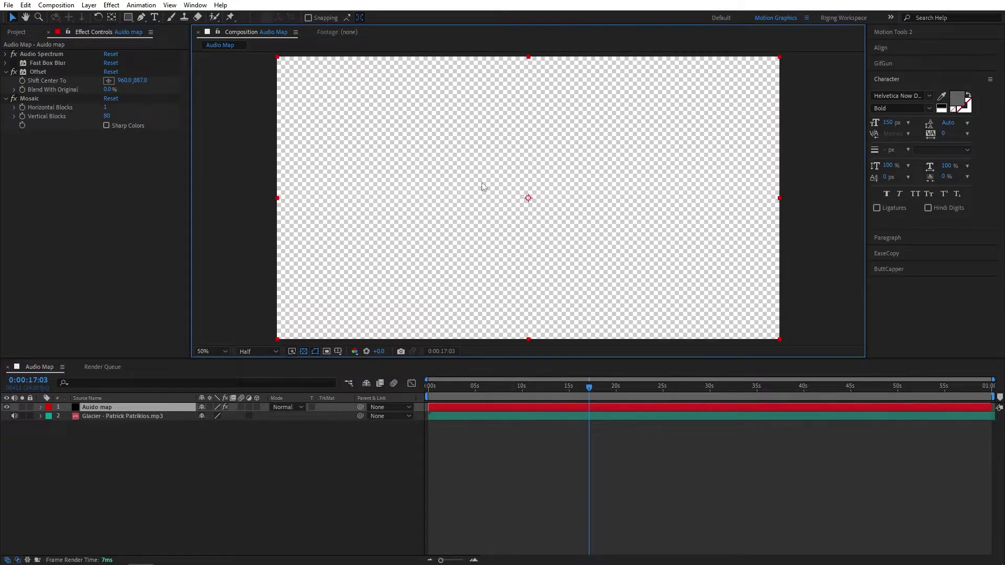
pyautogui.click(303, 351)
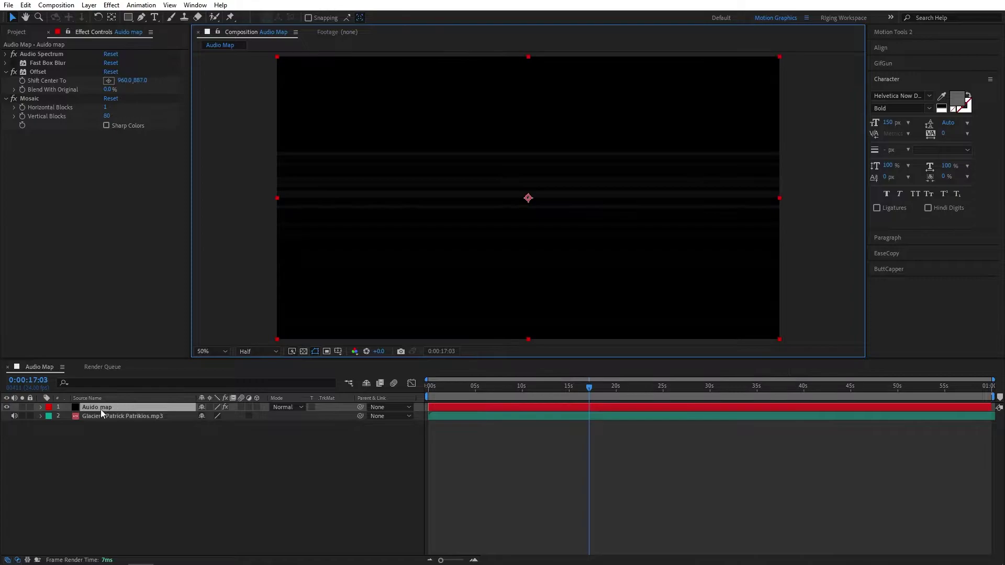
pyautogui.click(104, 408)
# - Apply Solid Composite with its colour set to pure black (000000)
pyautogui.hotkey('ctrl', 'space')
pyautogui.write('s')
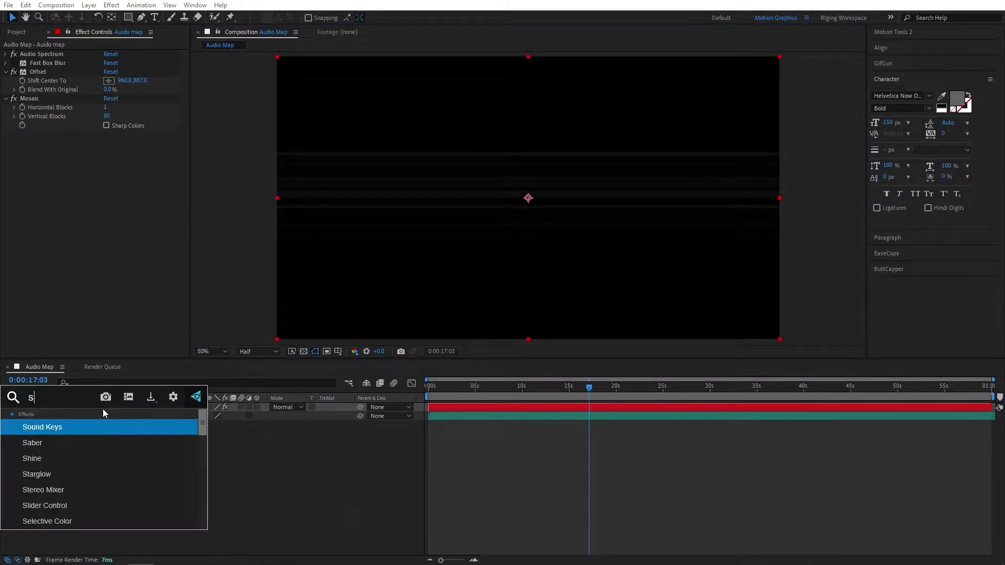
pyautogui.write('olid')
pyautogui.press('Return')
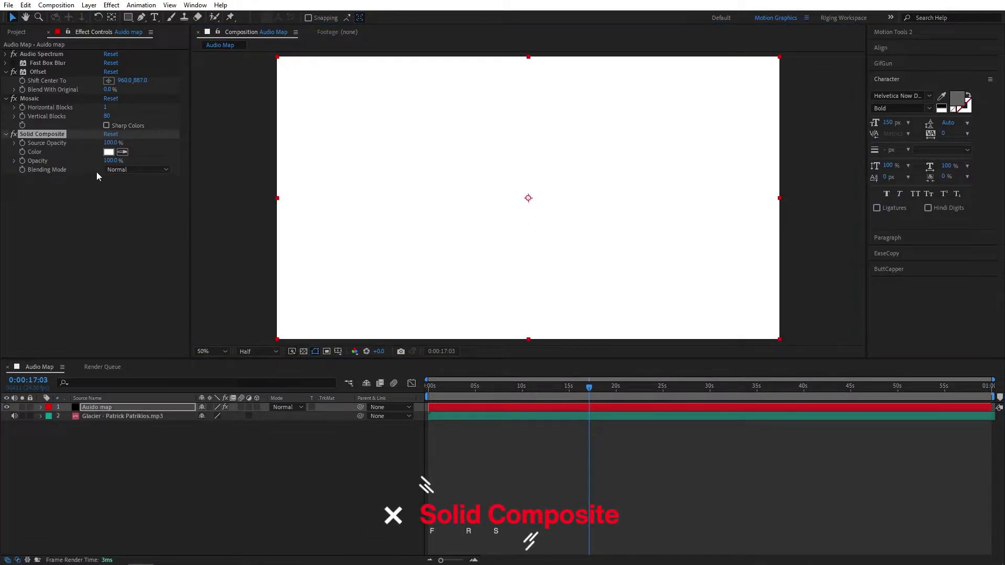
pyautogui.click(108, 151)
pyautogui.moveTo(747, 337); pyautogui.dragTo(616, 391)
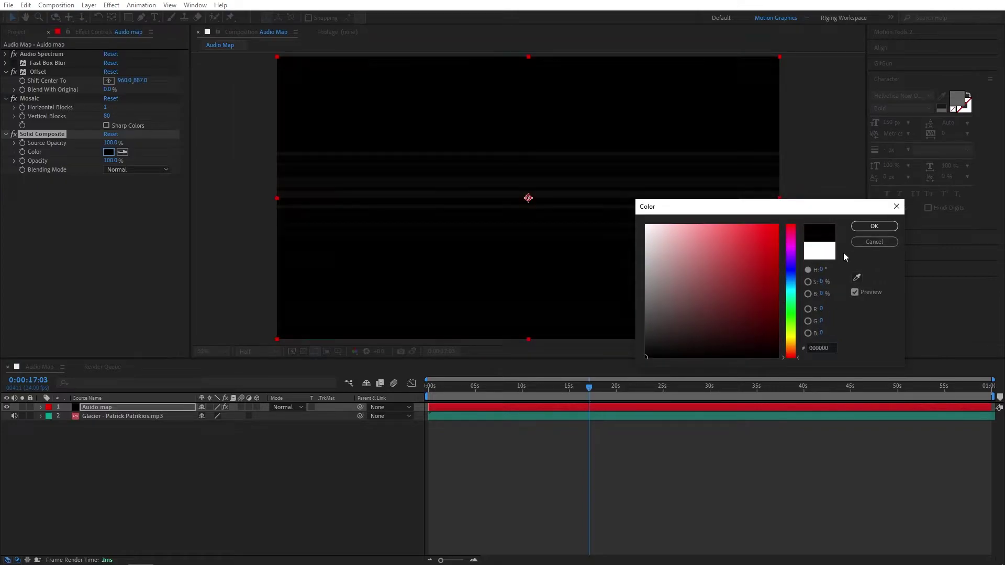
pyautogui.click(884, 229)
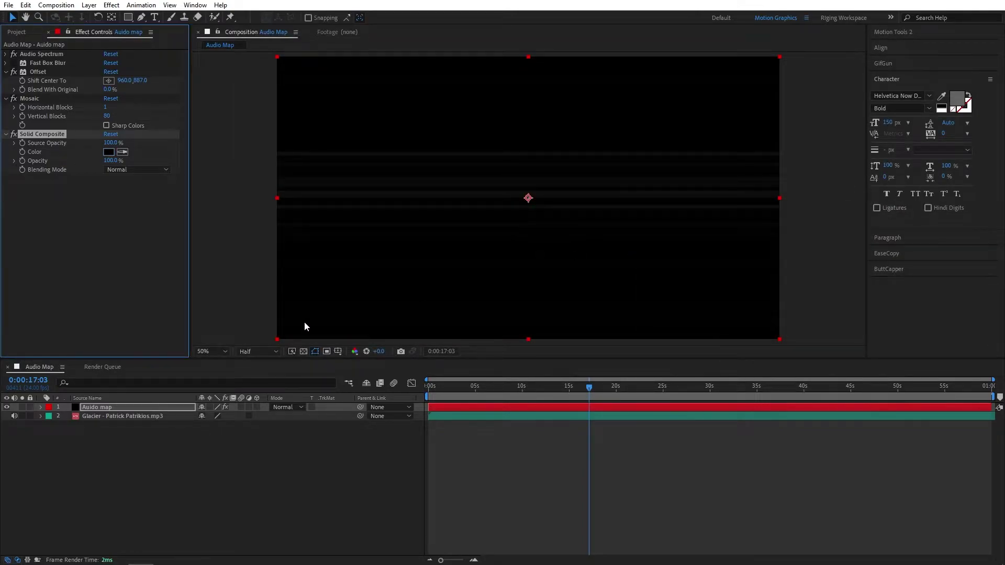
pyautogui.click(303, 353)
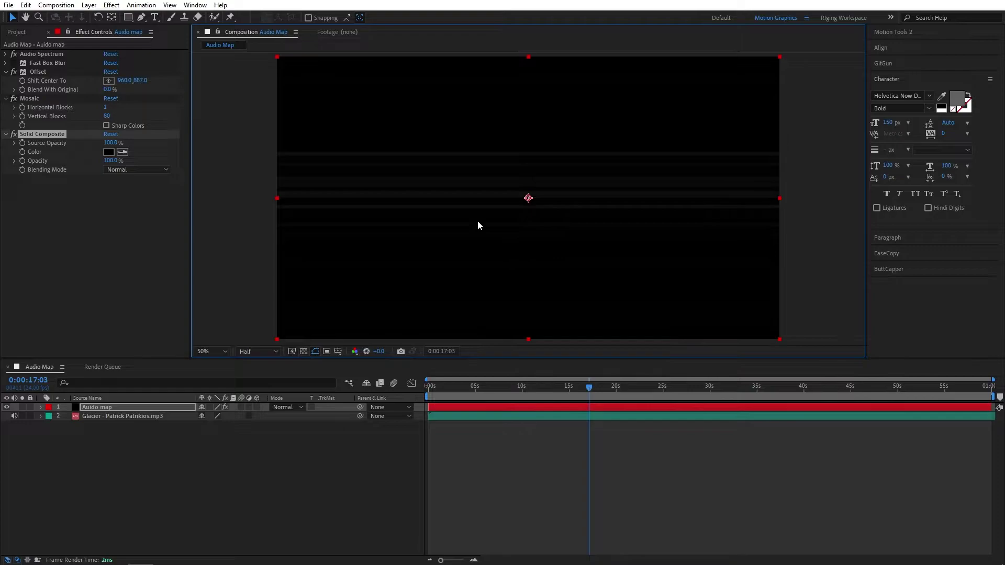
# - Apply Exposure set to 6.00 and preview the brighter bands later in the song
pyautogui.click(116, 409)
pyautogui.hotkey('ctrl', 'space')
pyautogui.write('x')
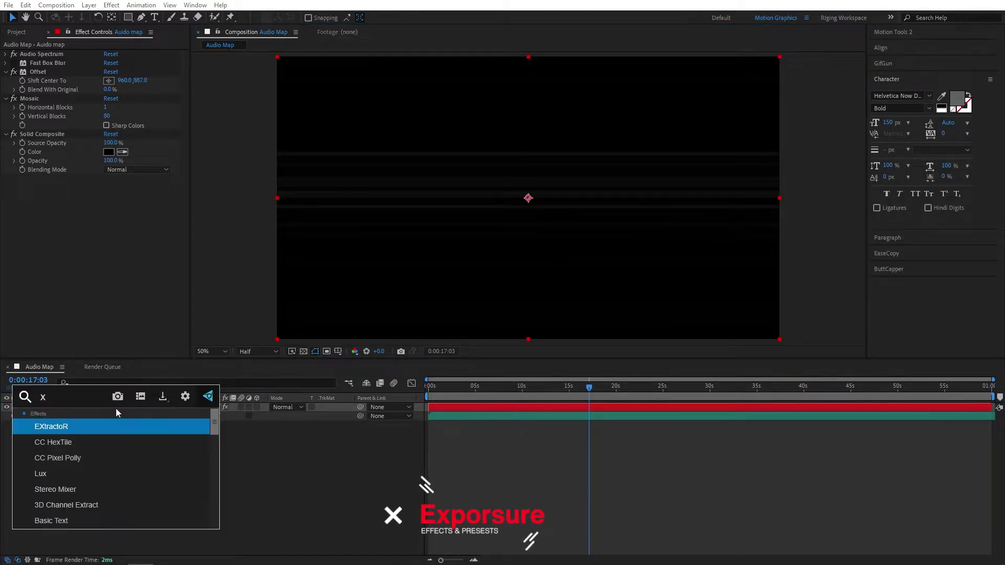
pyautogui.write('p')
pyautogui.press('Down')
pyautogui.press('Return')
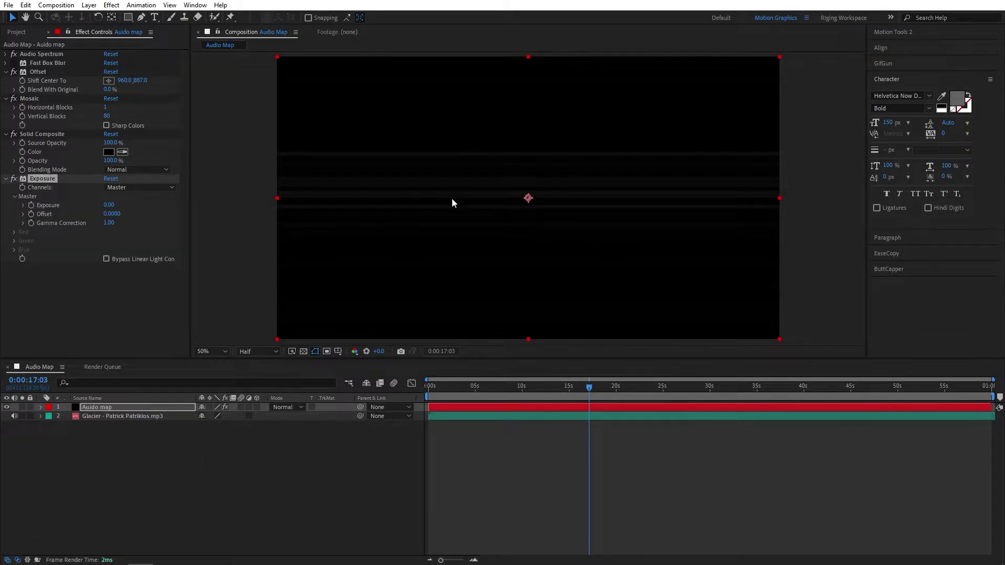
pyautogui.moveTo(108, 208); pyautogui.dragTo(273, 225)
pyautogui.click(110, 204)
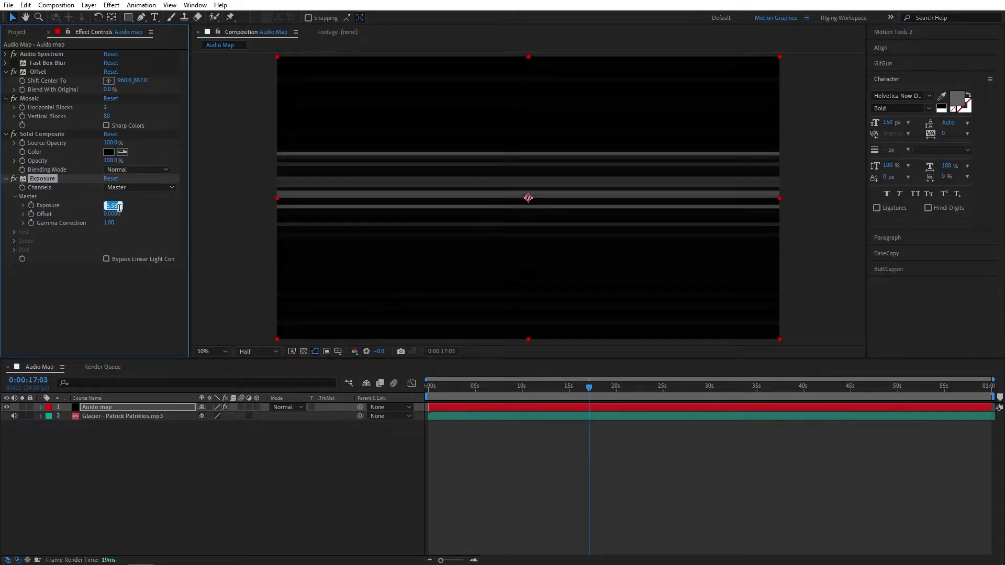
pyautogui.write('6')
pyautogui.click(156, 217)
pyautogui.moveTo(588, 390); pyautogui.dragTo(635, 391)
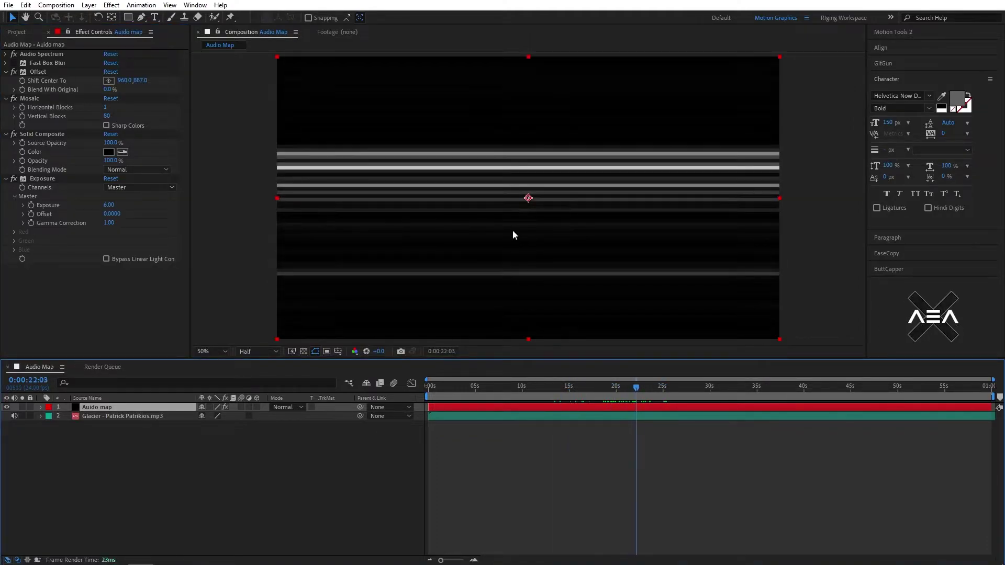
# - Raise the Fast Box Blur radius to 150, collapse all effects and show the Project panel
pyautogui.click(6, 63)
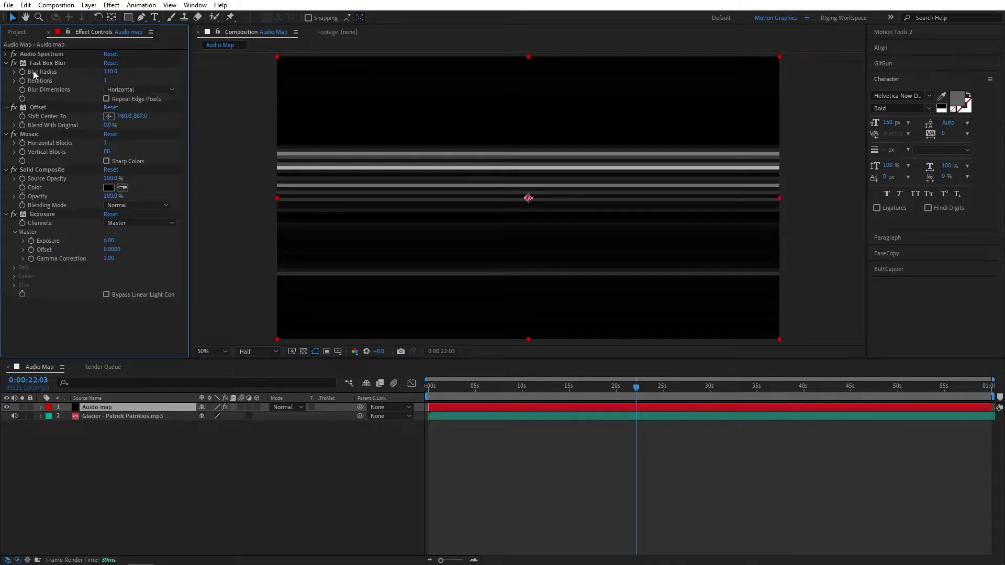
pyautogui.moveTo(110, 72); pyautogui.dragTo(142, 73)
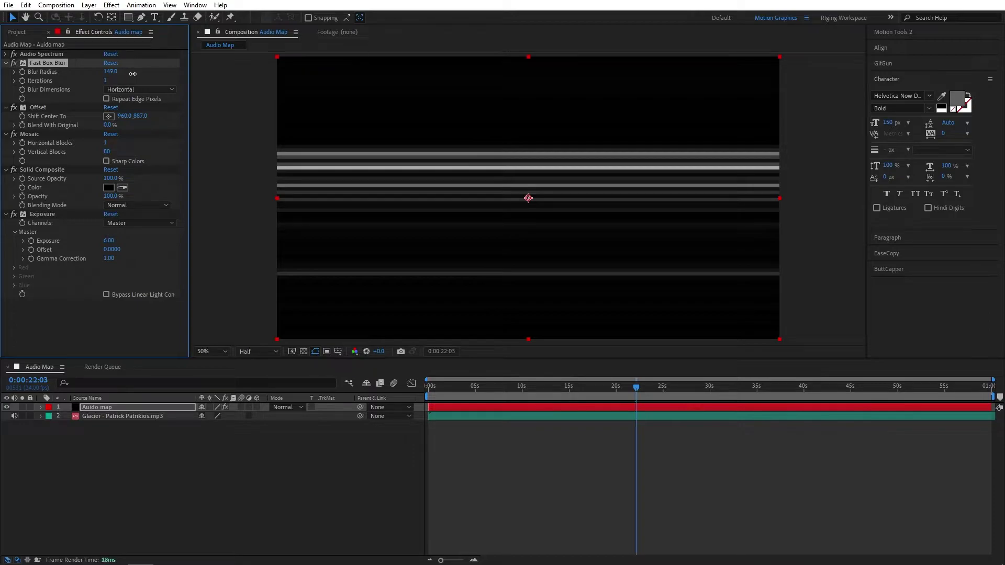
pyautogui.click(110, 72)
pyautogui.write('150')
pyautogui.press('Return')
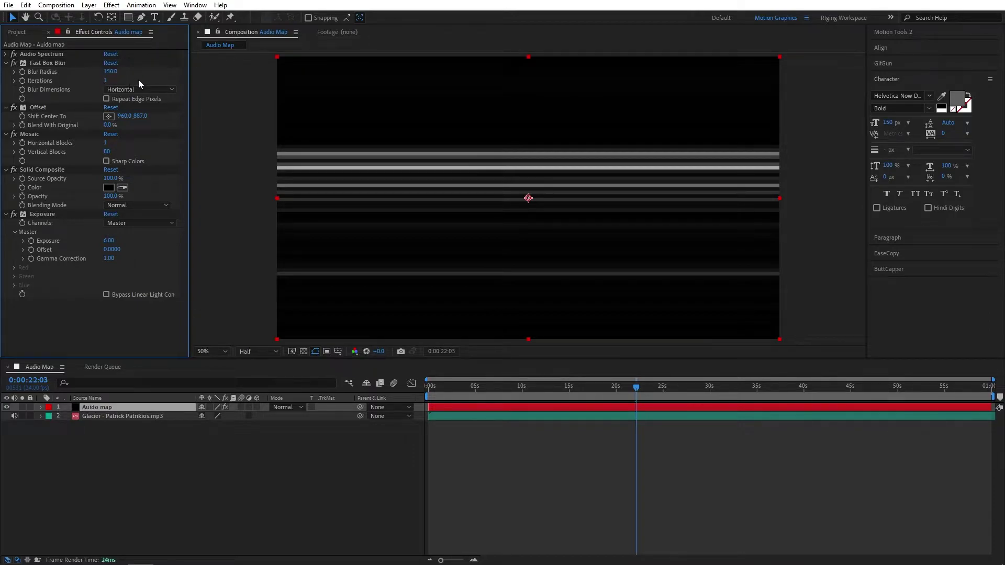
pyautogui.click(6, 63)
pyautogui.click(5, 72)
pyautogui.click(5, 80)
pyautogui.click(5, 89)
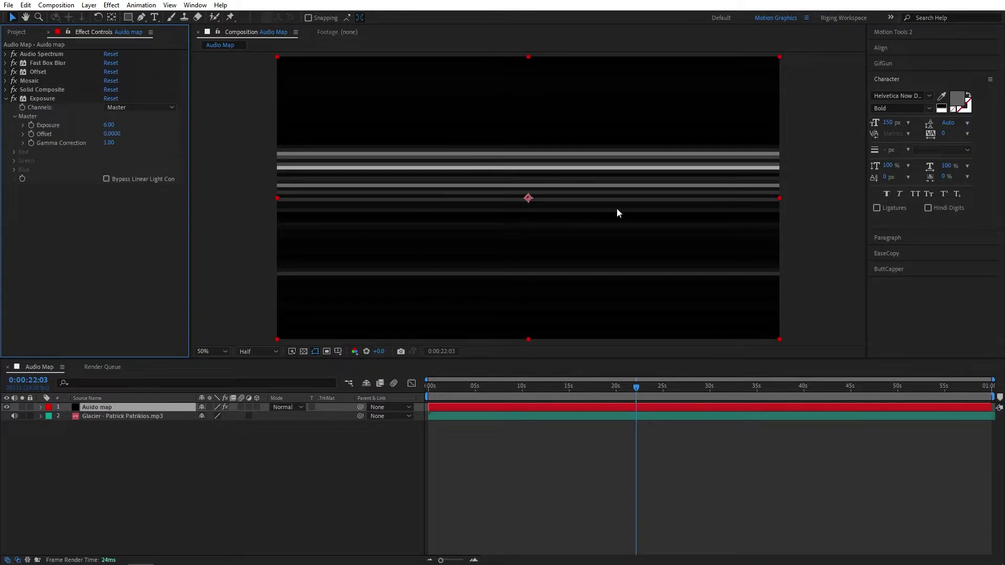
pyautogui.click(19, 35)
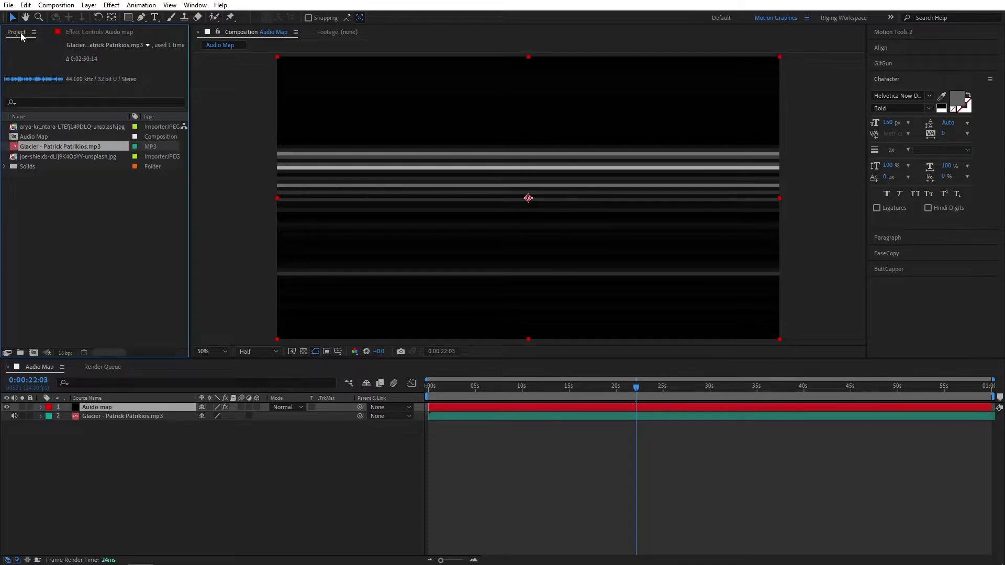
# - Duplicate Audio Map into Audio Map 2, open it and show the Auido map layer's effects
pyautogui.click(52, 137)
pyautogui.hotkey('ctrl', 'd')
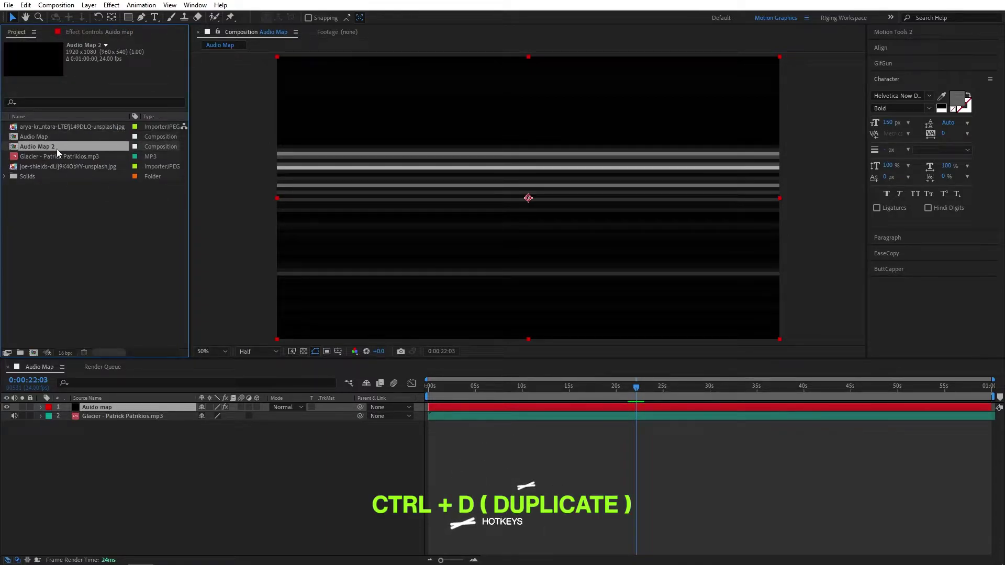
pyautogui.doubleClick(57, 148)
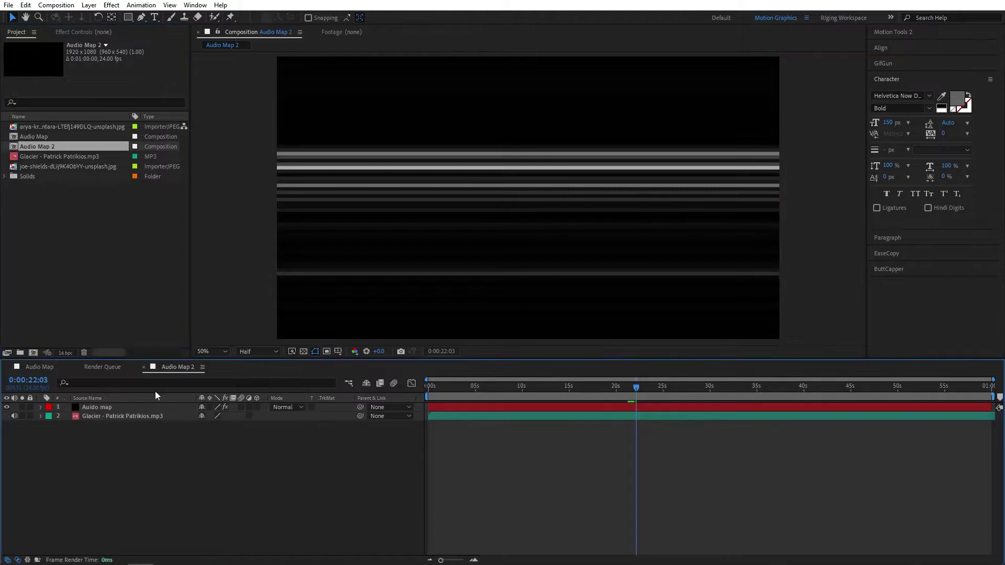
pyautogui.moveTo(179, 368); pyautogui.dragTo(24, 363)
pyautogui.click(99, 407)
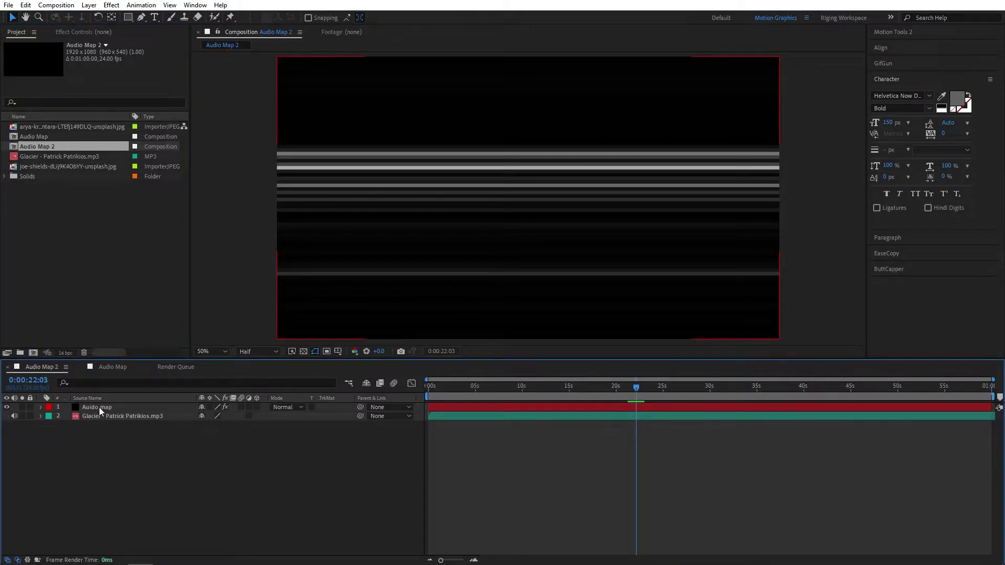
pyautogui.click(87, 32)
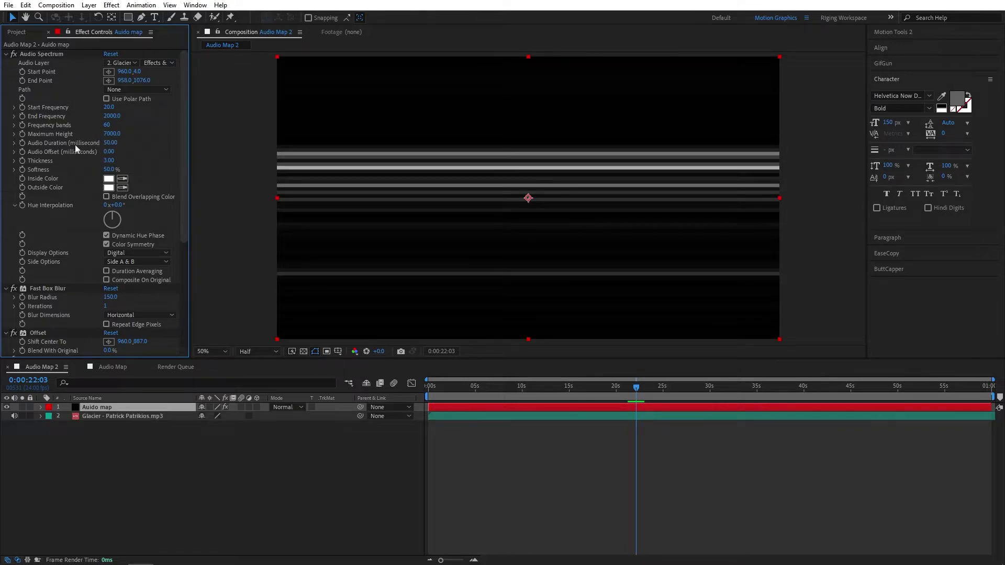
# - Switch off Mosaic and collapse the Solid Composite and Exposure settings
pyautogui.scroll(-5, 33, 294)
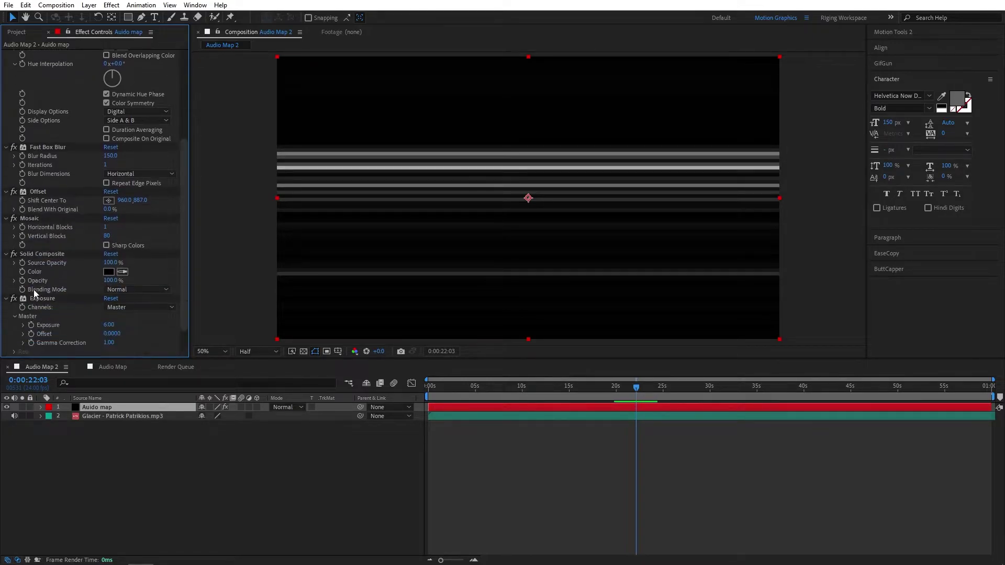
pyautogui.click(14, 218)
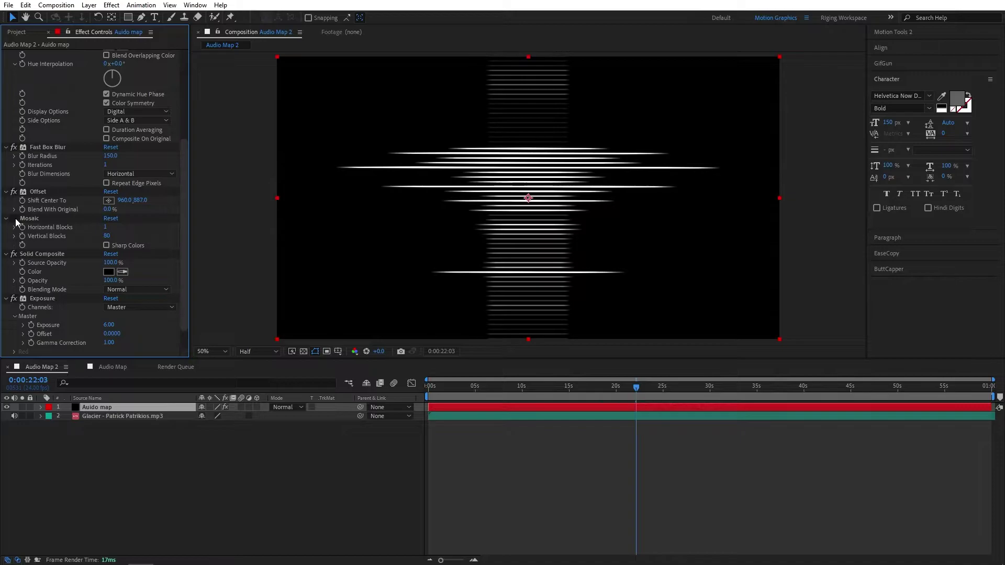
pyautogui.click(6, 254)
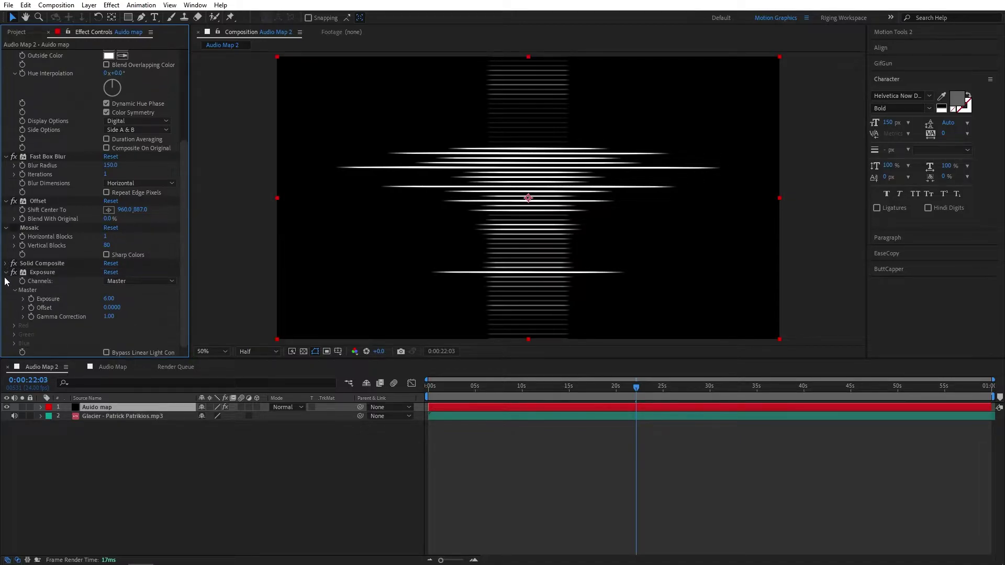
pyautogui.click(6, 282)
pyautogui.scroll(2, 49, 259)
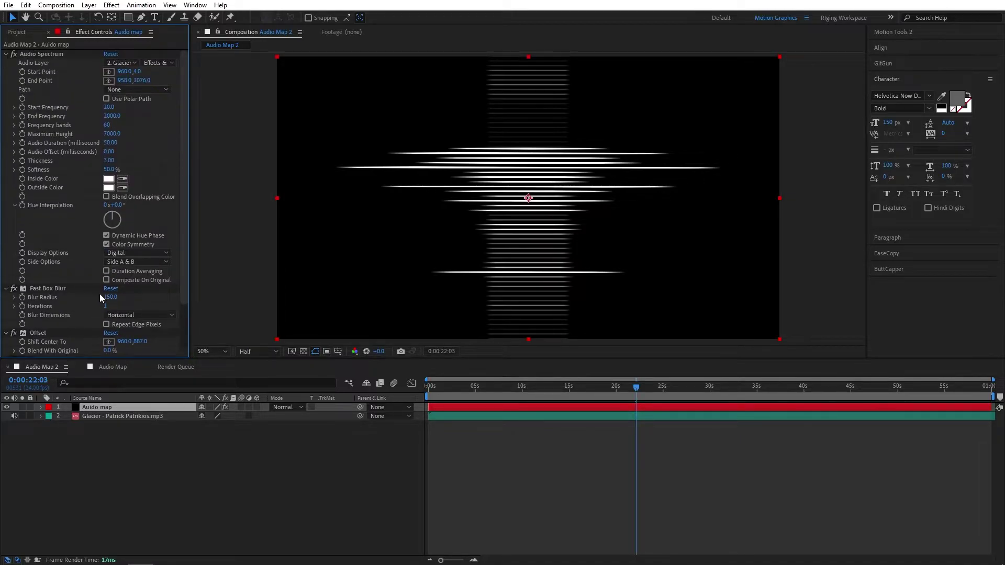
# - Set Maximum Height to 4000 and Fast Box Blur radius to 198, previewing around 25 seconds
pyautogui.moveTo(108, 296); pyautogui.dragTo(94, 302)
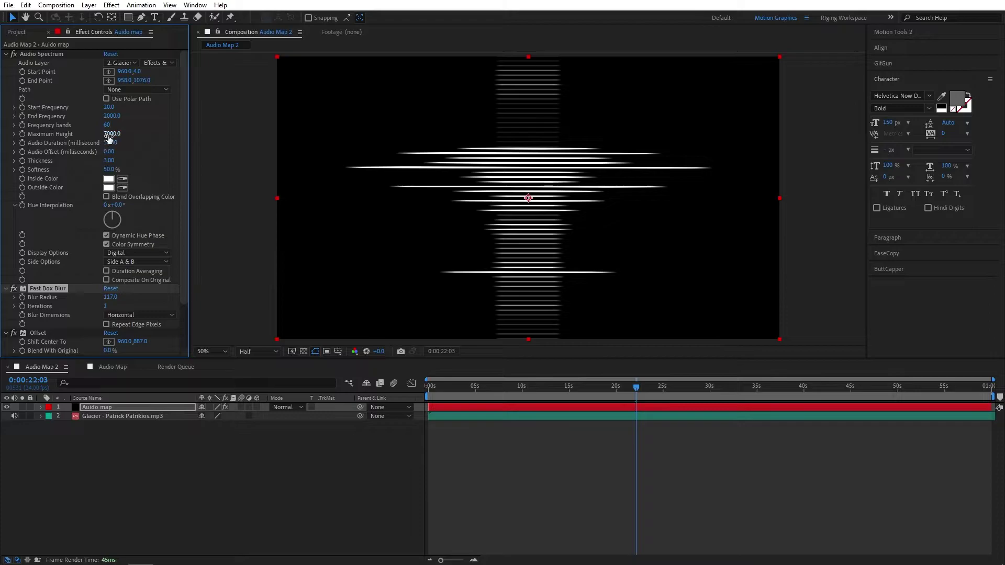
pyautogui.moveTo(109, 137); pyautogui.dragTo(79, 140)
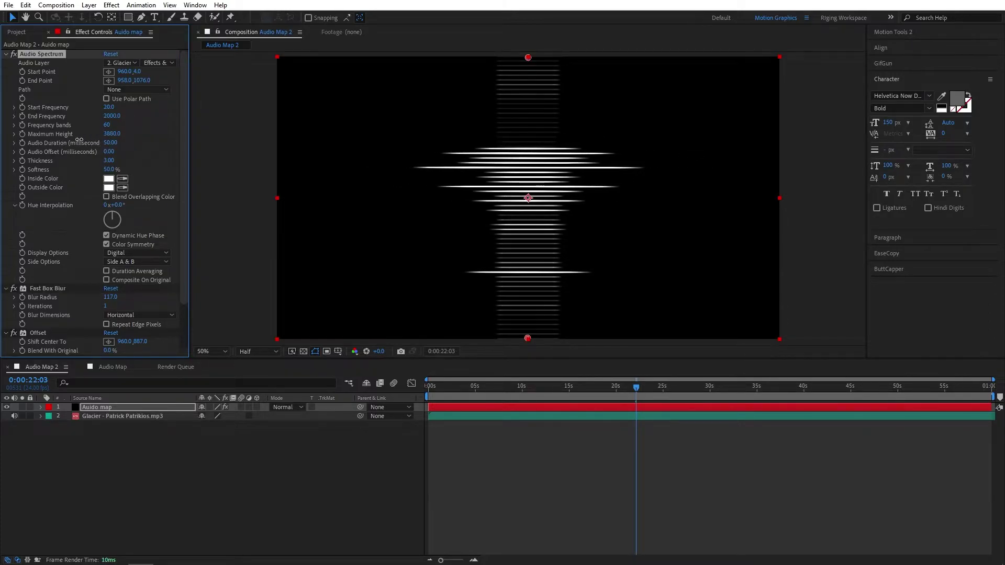
pyautogui.click(112, 134)
pyautogui.write('4000')
pyautogui.click(489, 195)
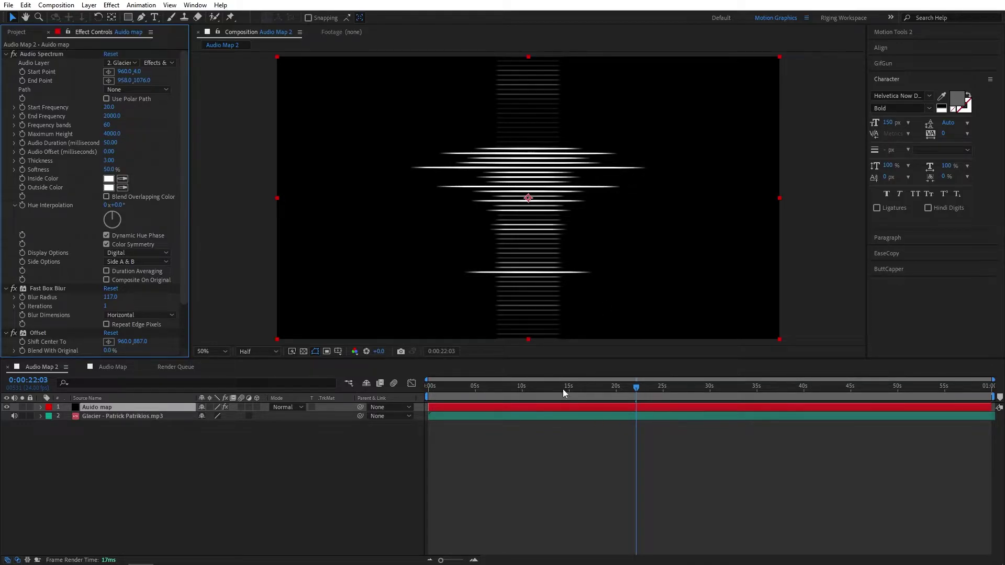
pyautogui.moveTo(563, 389); pyautogui.dragTo(664, 391)
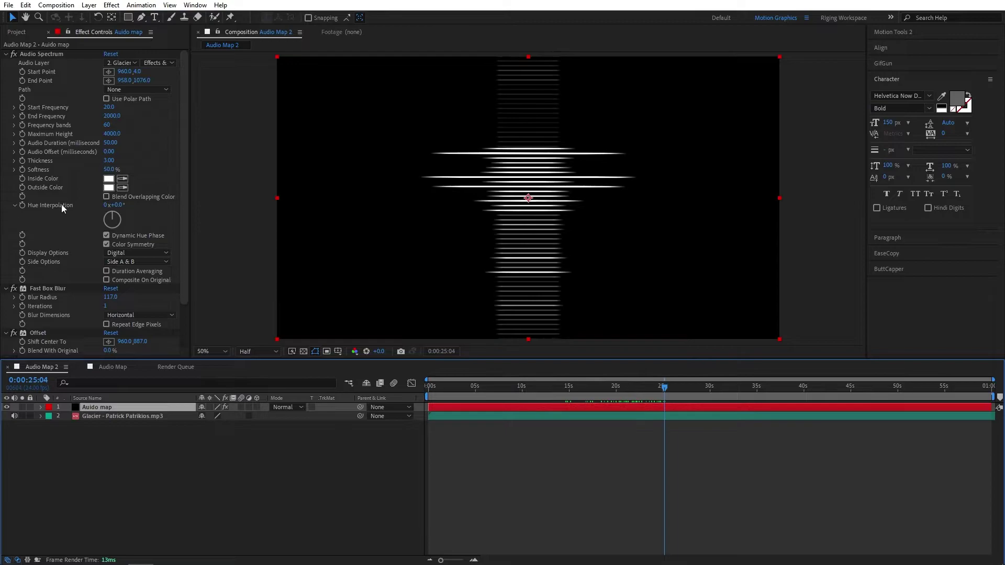
pyautogui.moveTo(108, 299); pyautogui.dragTo(162, 299)
pyautogui.moveTo(555, 387); pyautogui.dragTo(591, 403)
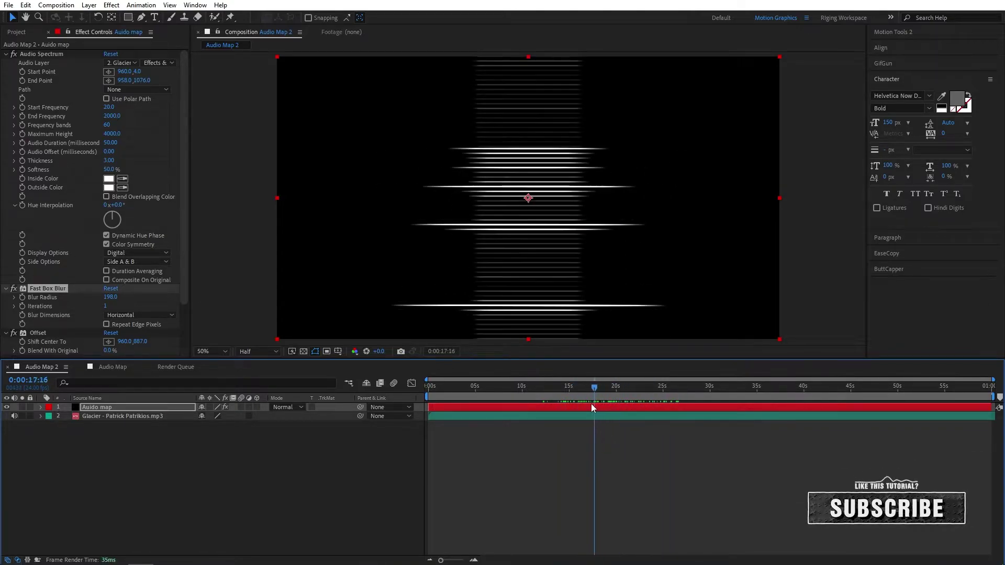
# - Collapse the effects, preview from 0:00:15:19 to 0:00:22:11, and return to the project list
pyautogui.scroll(-3, 79, 300)
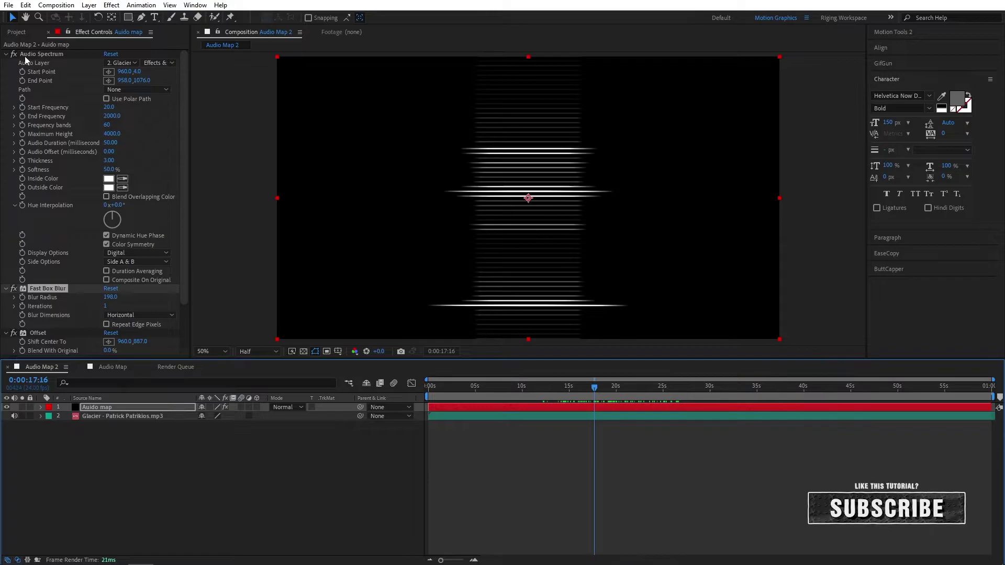
pyautogui.click(6, 54)
pyautogui.click(5, 63)
pyautogui.click(6, 72)
pyautogui.click(5, 81)
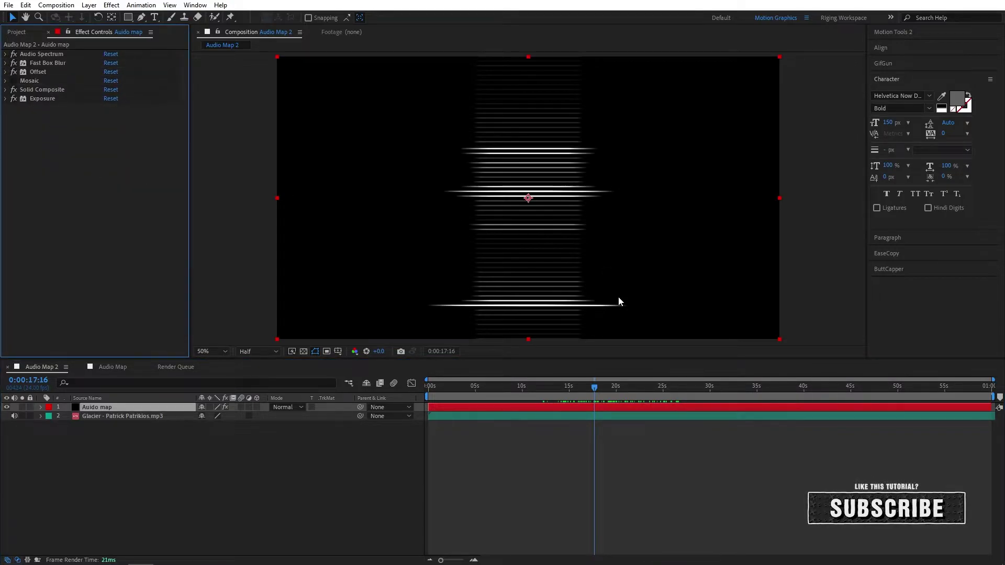
pyautogui.click(576, 388)
pyautogui.moveTo(587, 391); pyautogui.dragTo(639, 392)
pyautogui.click(17, 32)
pyautogui.click(44, 340)
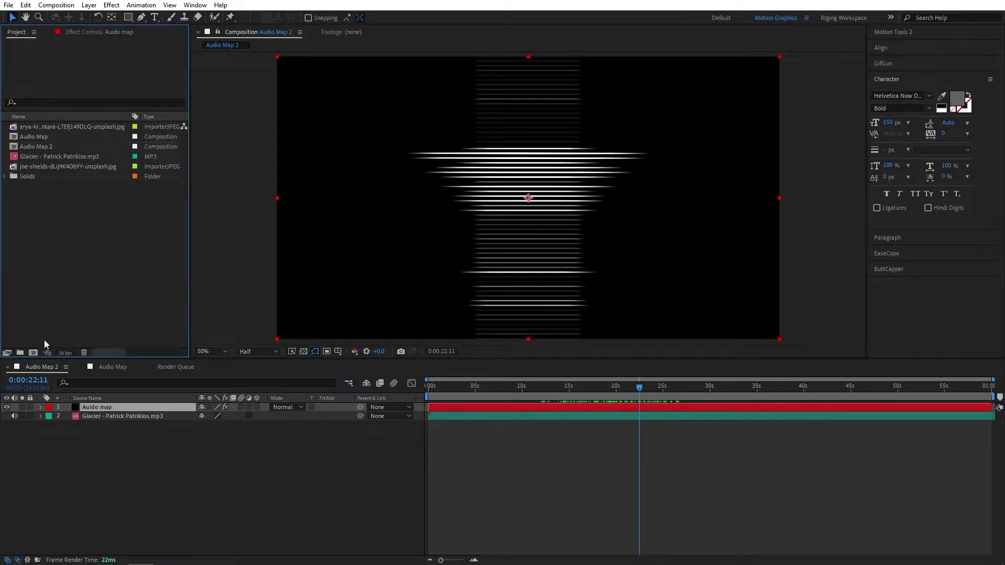
# - Create a composition named 'Auido Composite' and bring its timeline to the front
pyautogui.click(33, 352)
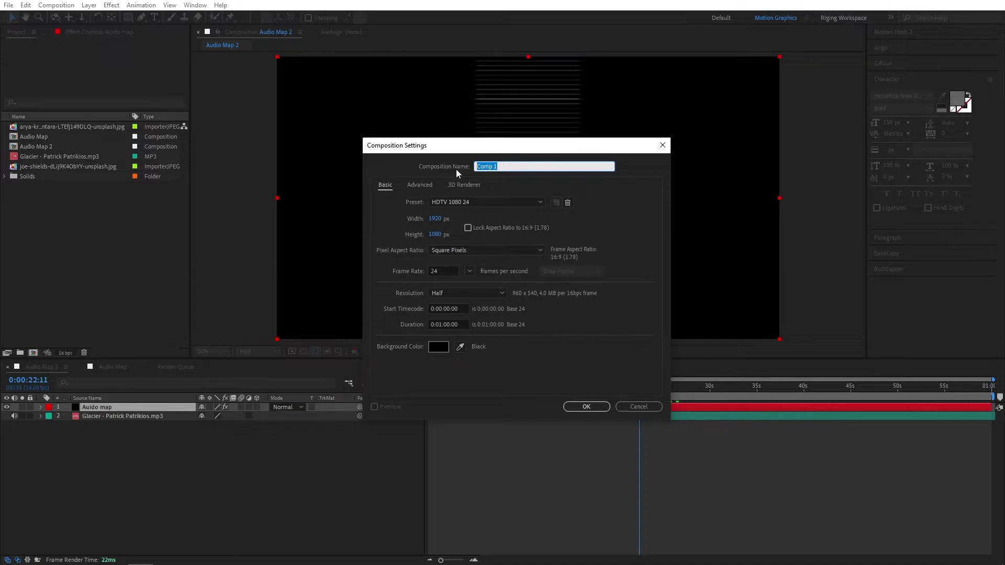
pyautogui.write('Auido c')
pyautogui.click(578, 406)
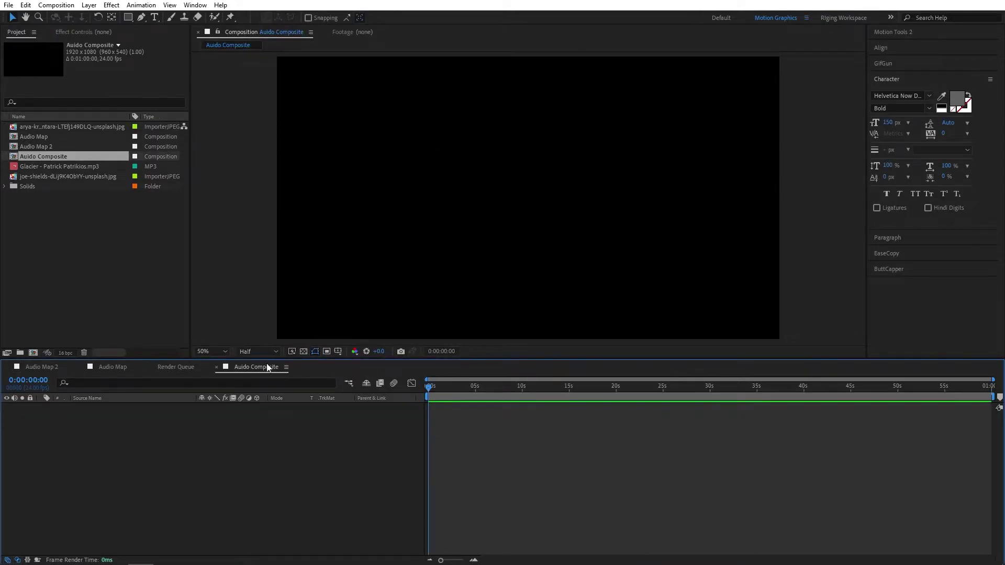
pyautogui.moveTo(268, 368); pyautogui.dragTo(55, 365)
# - Add Audio Map and Audio Map 2 to Auido Composite and mute Audio Map's sound
pyautogui.click(80, 249)
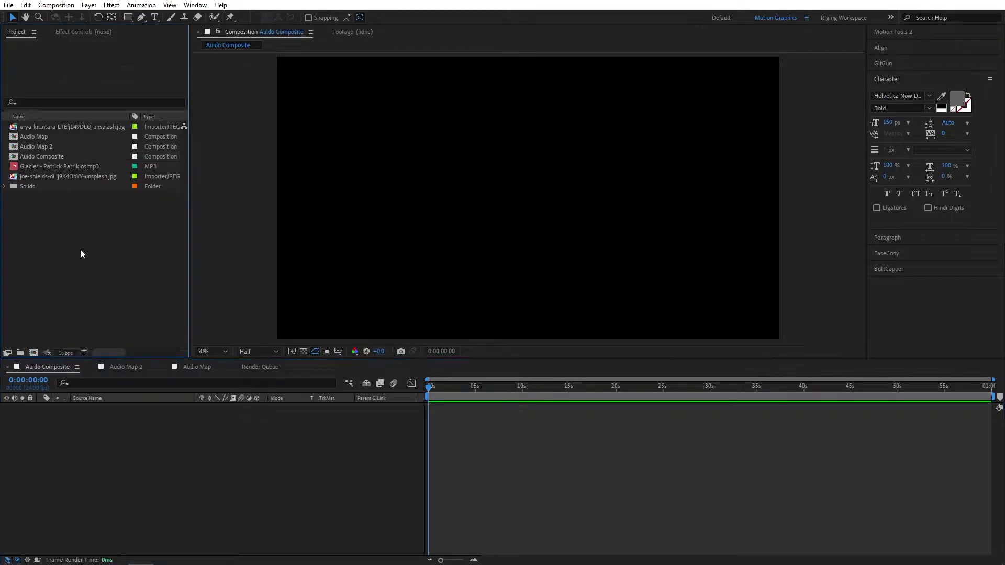
pyautogui.click(46, 138)
pyautogui.keyDown('shift'); pyautogui.click(51, 146); pyautogui.keyUp('shift')
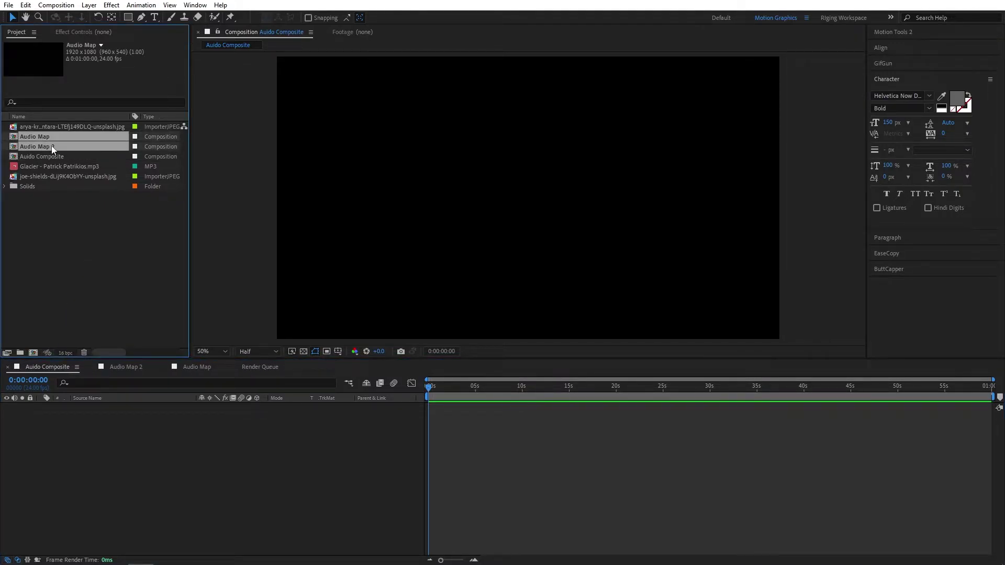
pyautogui.moveTo(73, 141); pyautogui.dragTo(135, 443)
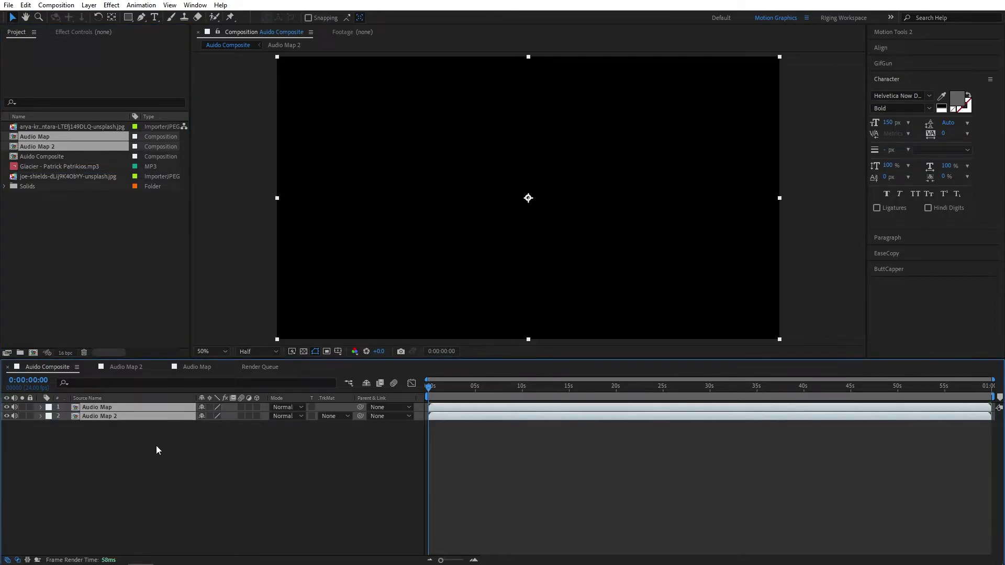
pyautogui.click(156, 444)
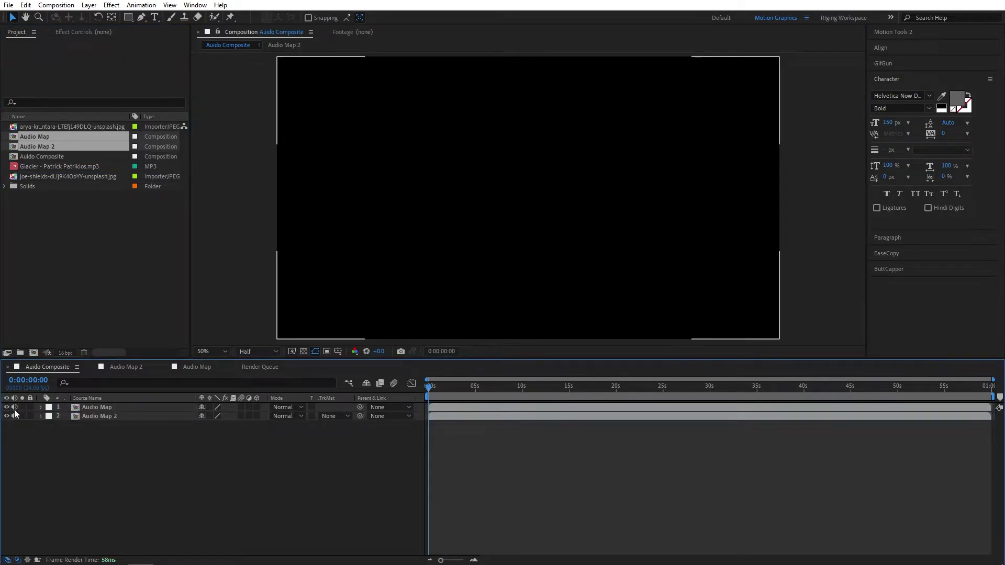
pyautogui.click(15, 406)
pyautogui.moveTo(467, 393); pyautogui.dragTo(539, 406)
# - Put Audio Map 2 above Audio Map and set its blend mode to Screen
pyautogui.click(120, 408)
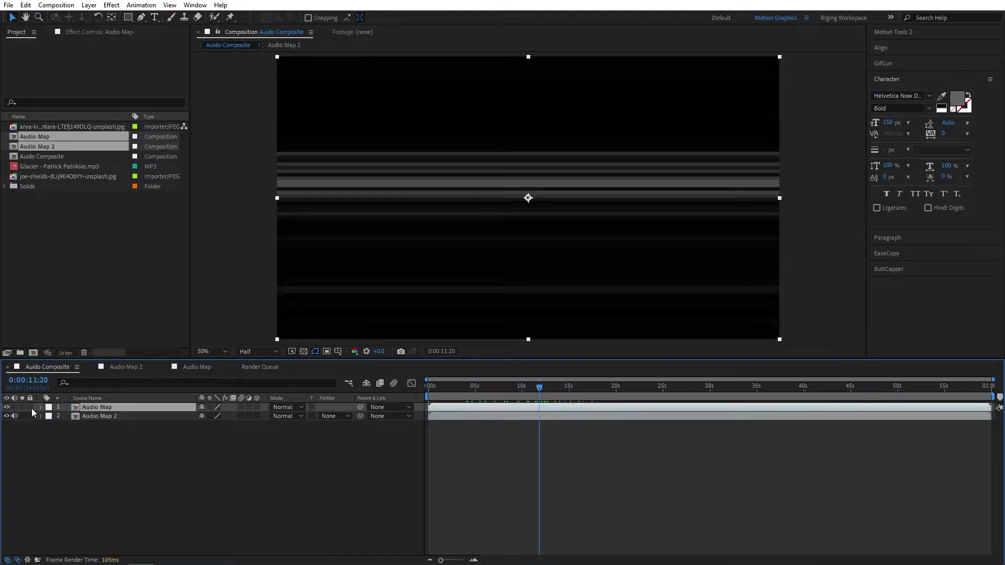
pyautogui.click(8, 407)
pyautogui.click(7, 407)
pyautogui.moveTo(97, 408); pyautogui.dragTo(95, 446)
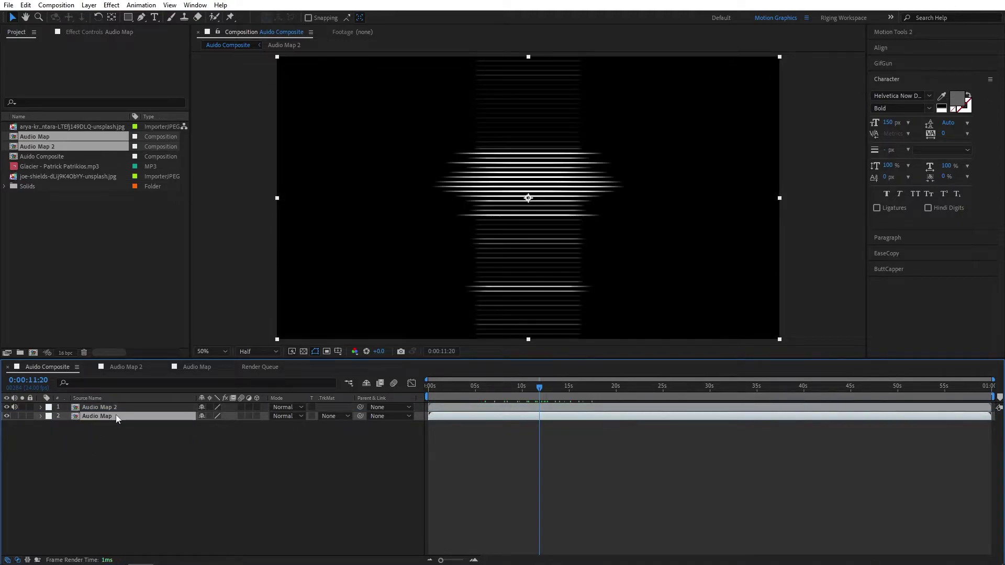
pyautogui.click(99, 408)
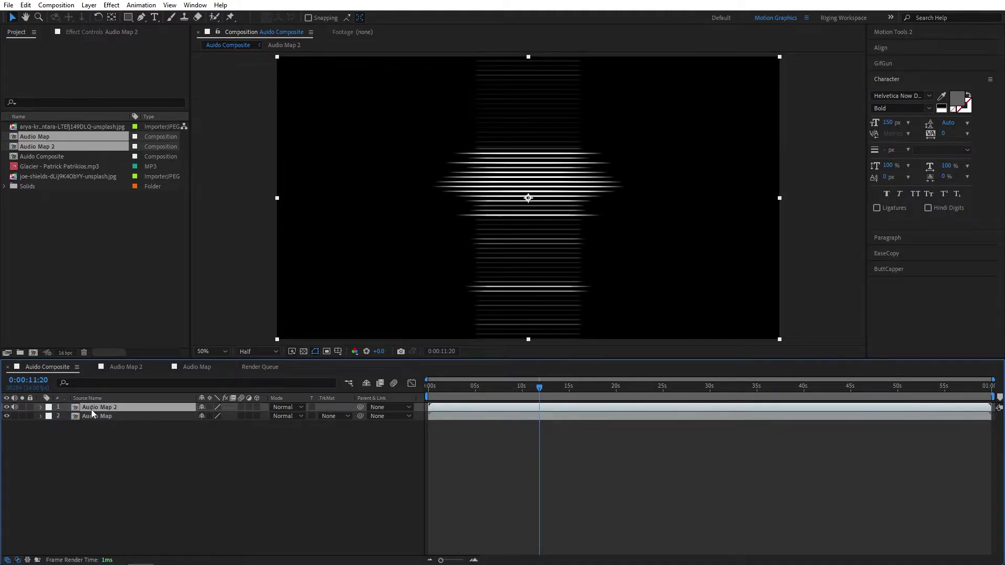
pyautogui.click(289, 407)
pyautogui.click(320, 241)
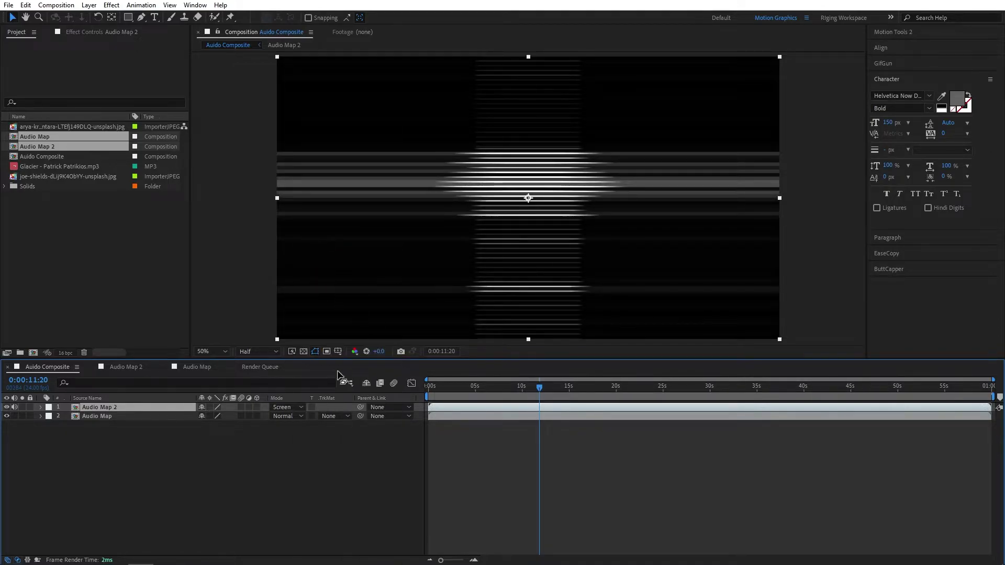
pyautogui.moveTo(574, 386)
pyautogui.mouseDown()
pyautogui.moveTo(539, 390)
pyautogui.moveTo(623, 390)
pyautogui.moveTo(570, 404)
pyautogui.moveTo(584, 404)
pyautogui.mouseUp()
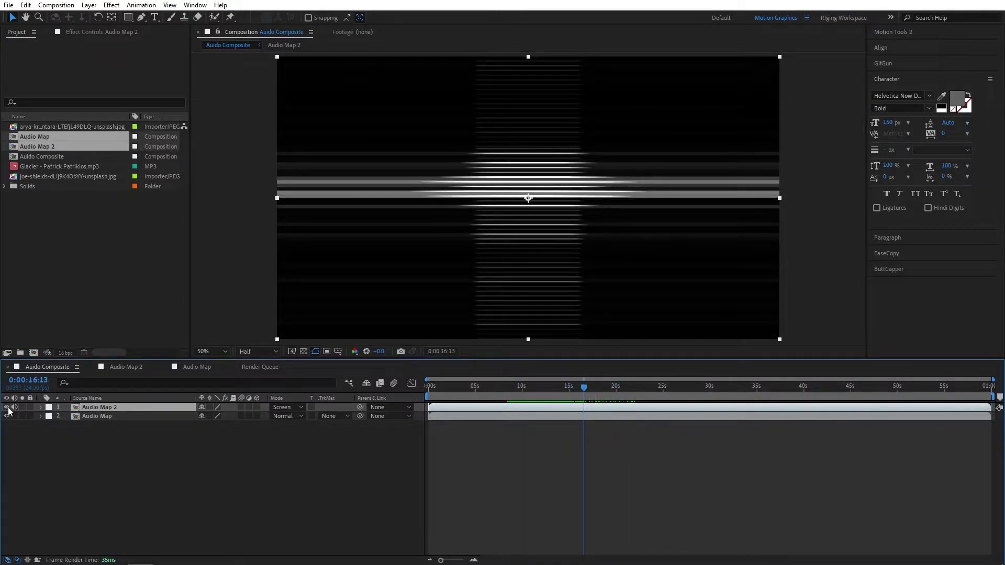
# - Hide Audio Map 2 and apply Colorama to the Audio Map layer
pyautogui.click(7, 407)
pyautogui.click(103, 417)
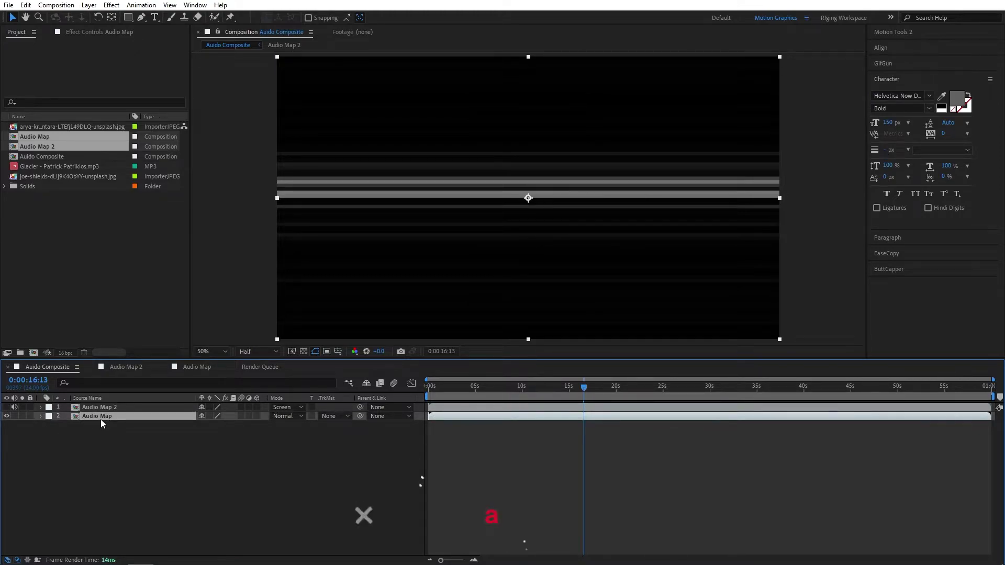
pyautogui.hotkey('ctrl', 'space')
pyautogui.write('colo')
pyautogui.press('Return')
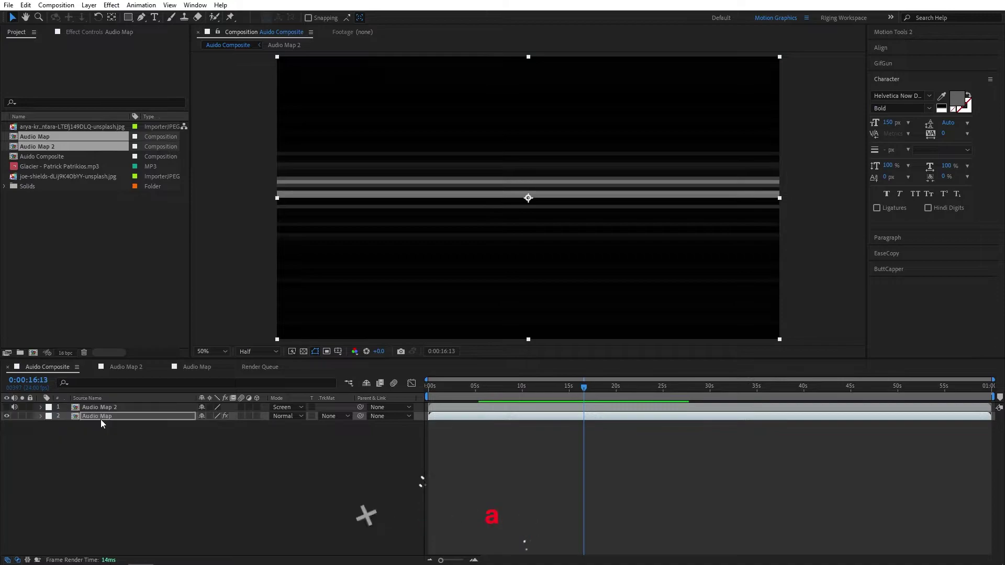
# - Set Colorama's Output Cycle preset palette to Ramp Grey
pyautogui.click(85, 37)
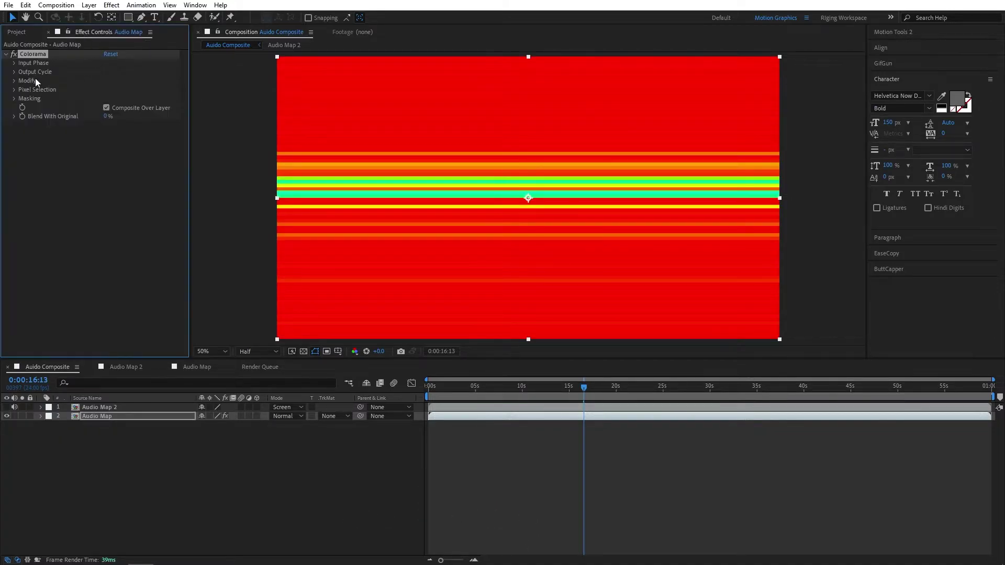
pyautogui.click(14, 64)
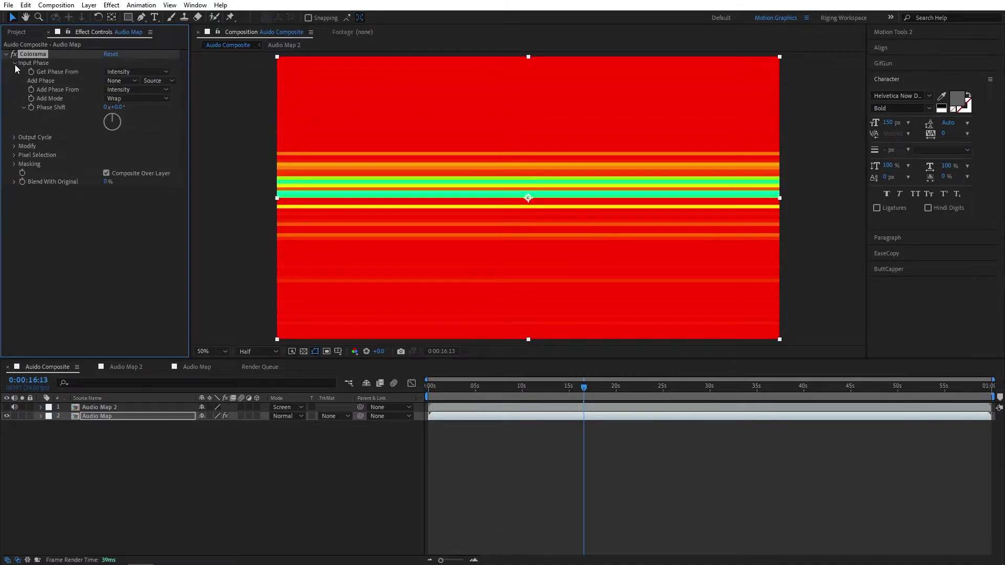
pyautogui.click(14, 137)
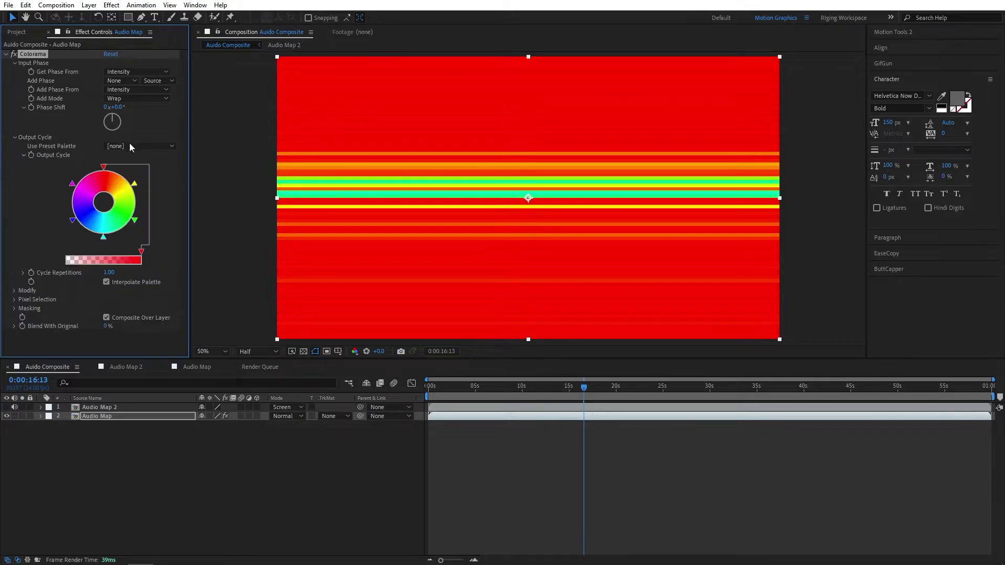
pyautogui.click(131, 145)
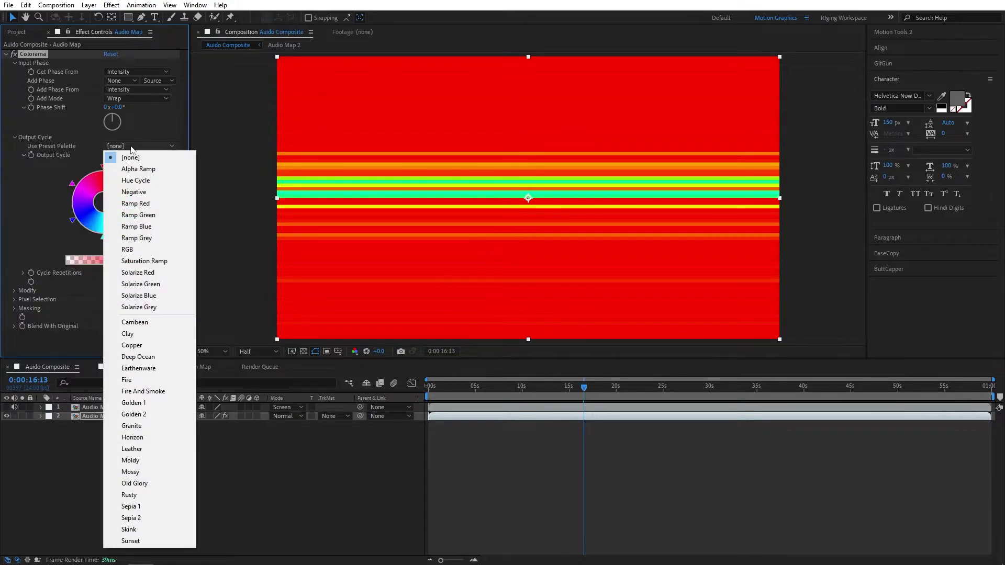
pyautogui.click(136, 238)
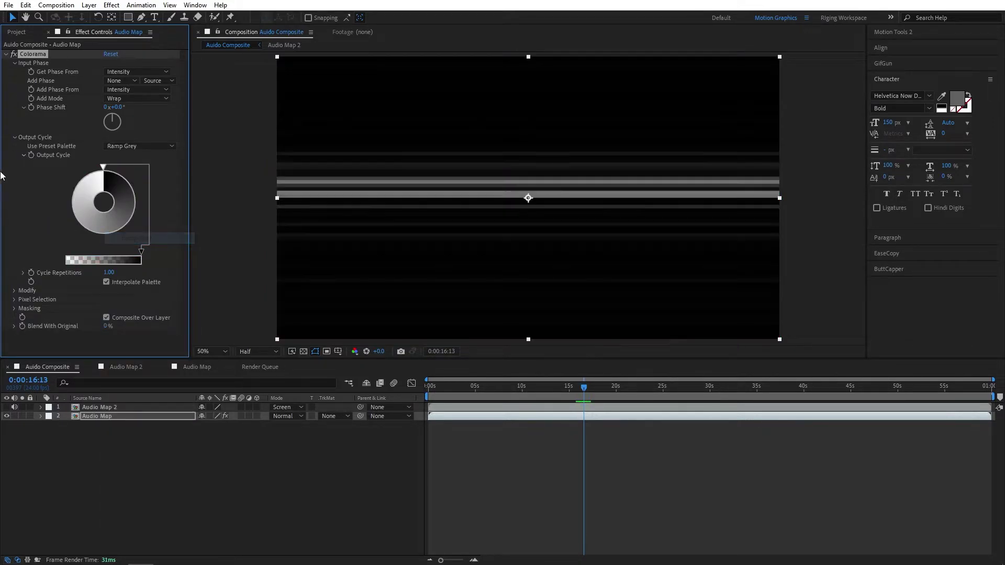
pyautogui.click(14, 137)
# - Set Colorama's Input Phase Phase Shift to 30°, keeping Add Mode at Wrap
pyautogui.click(131, 98)
pyautogui.click(128, 107)
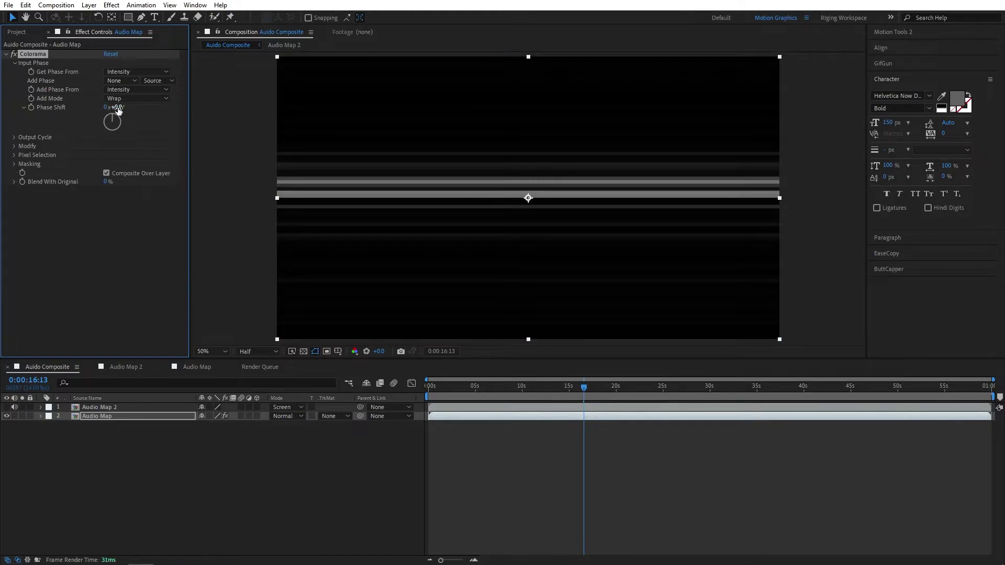
pyautogui.moveTo(118, 109); pyautogui.dragTo(140, 112)
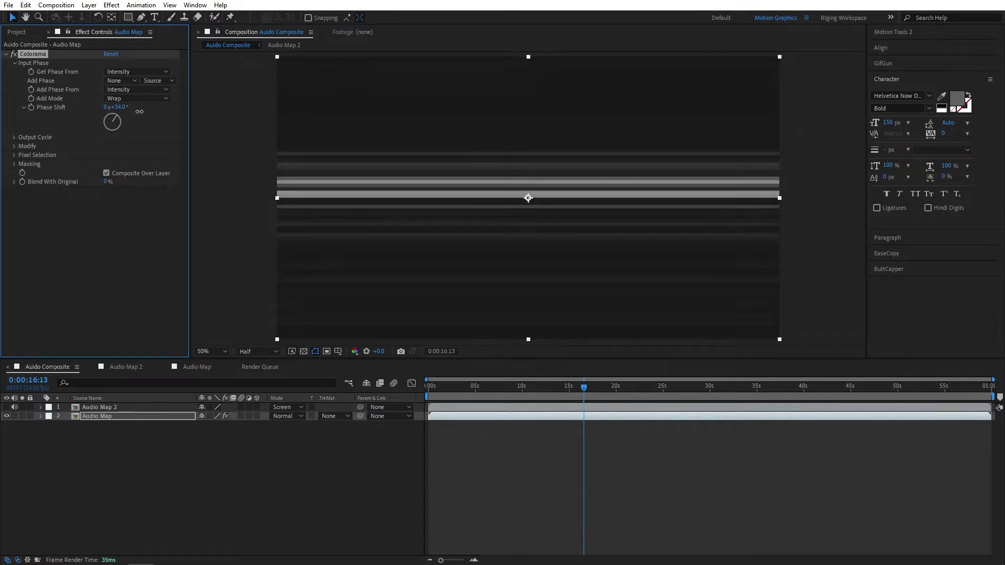
pyautogui.click(117, 107)
pyautogui.write('30')
pyautogui.click(126, 215)
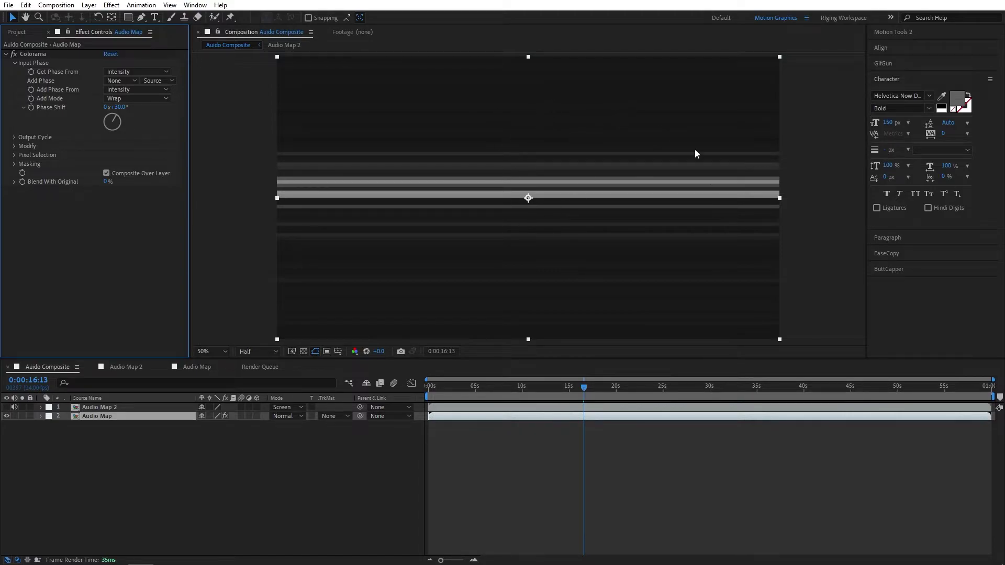
pyautogui.click(111, 417)
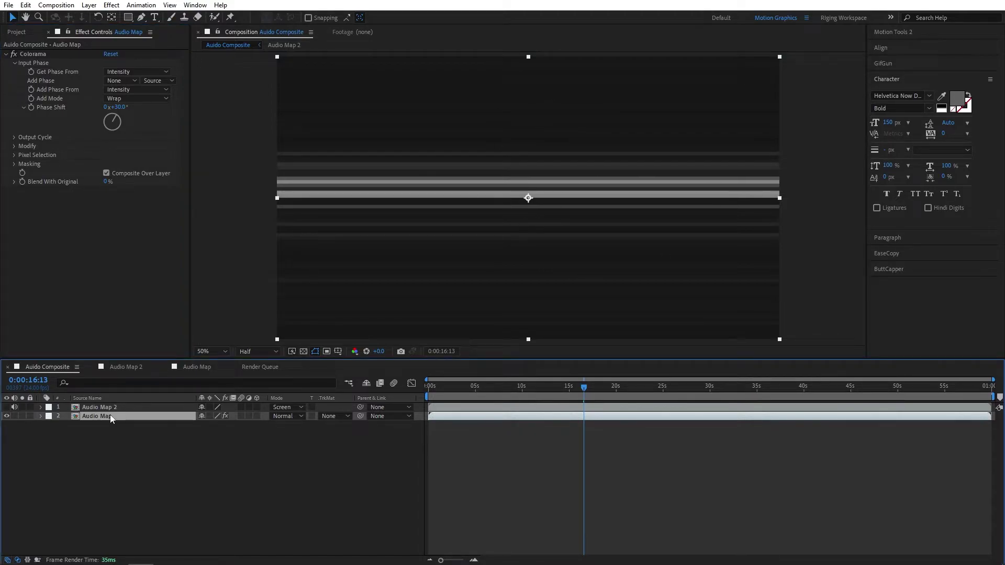
# - Apply Motion Tile to Audio Map with an Output Width of 400
pyautogui.hotkey('ctrl', 'space')
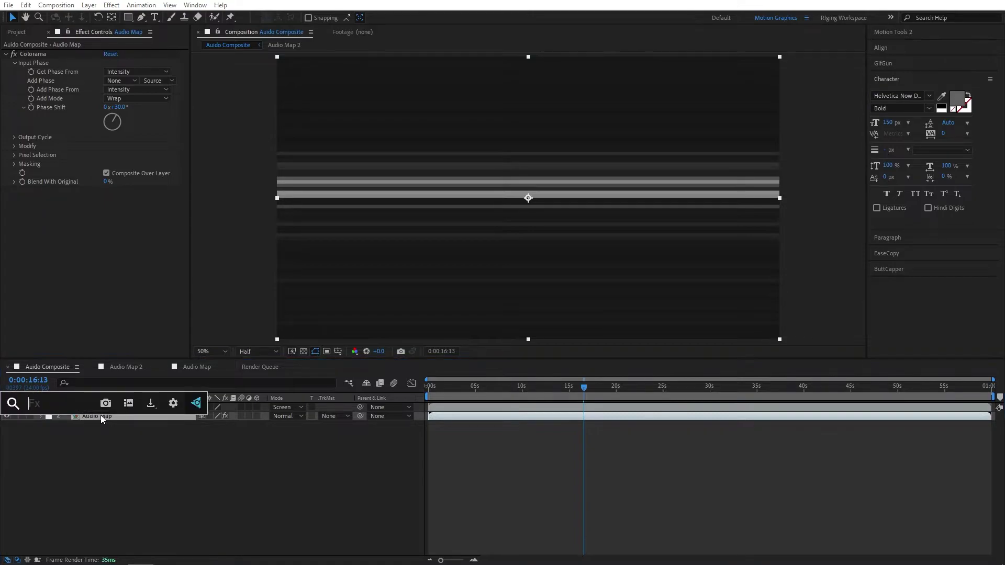
pyautogui.write('moti')
pyautogui.press('Return')
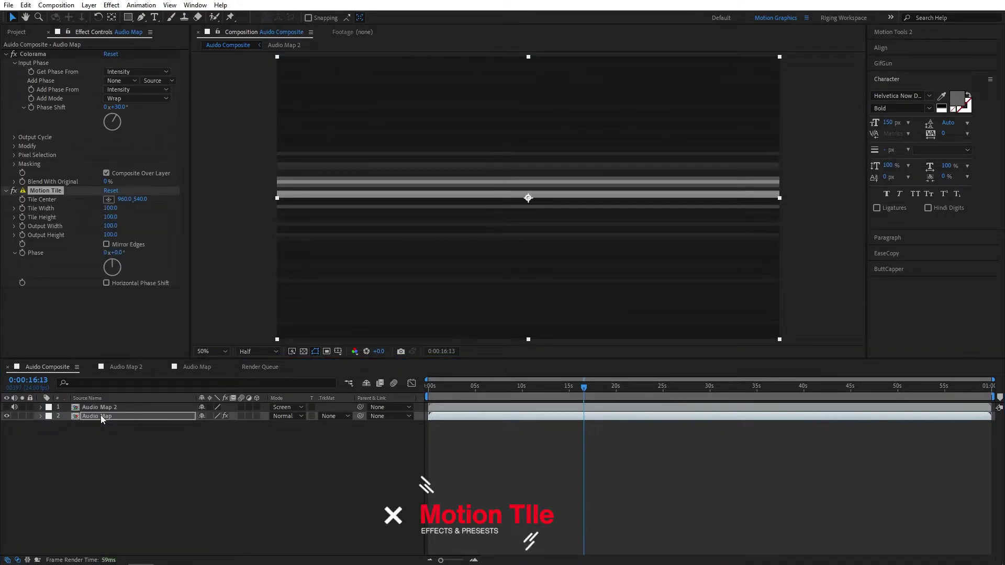
pyautogui.click(110, 226)
pyautogui.write('400')
pyautogui.press('Return')
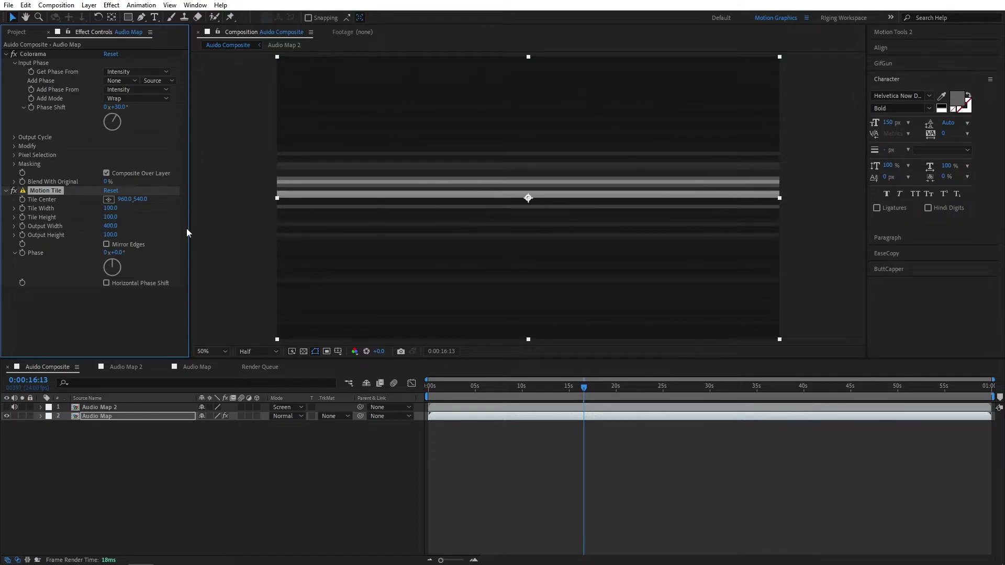
# - Add Fast Box Blur with 1 iteration, Blur Radius 6.9 and Repeat Edge Pixels on
pyautogui.click(117, 419)
pyautogui.hotkey('ctrl', 'space')
pyautogui.write('f')
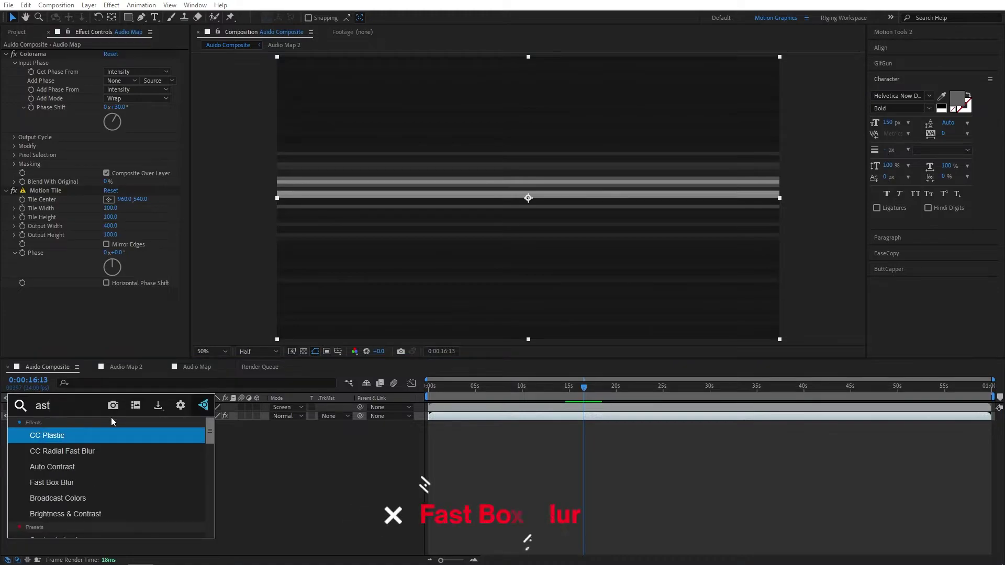
pyautogui.write('ast')
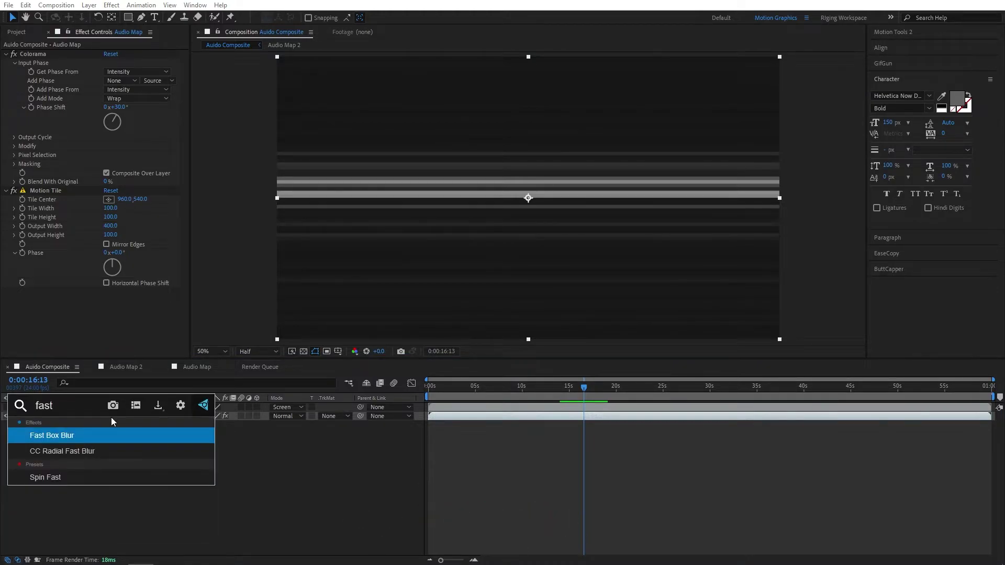
pyautogui.press('Return')
pyautogui.moveTo(104, 308); pyautogui.dragTo(111, 302)
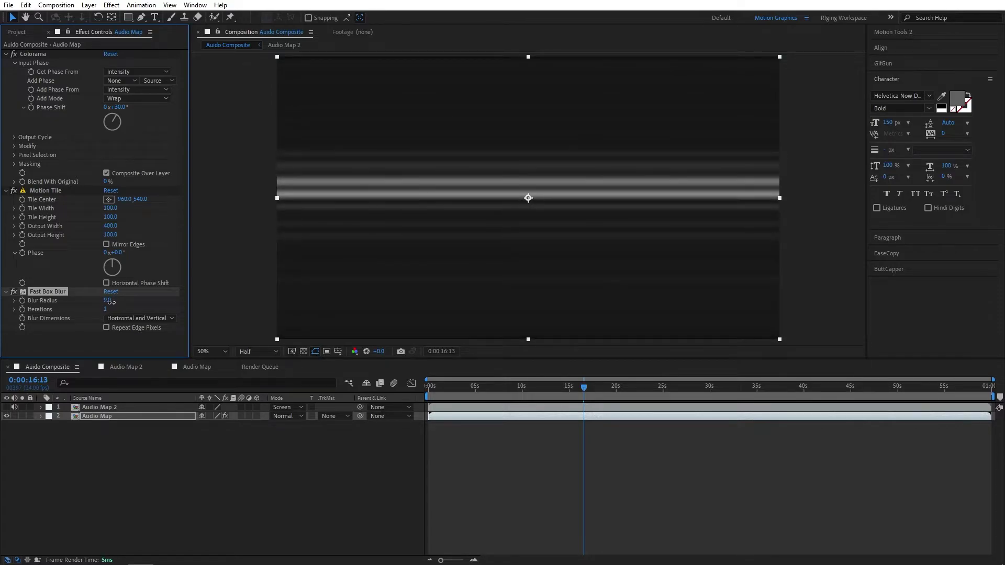
pyautogui.click(128, 328)
pyautogui.moveTo(106, 301); pyautogui.dragTo(108, 301)
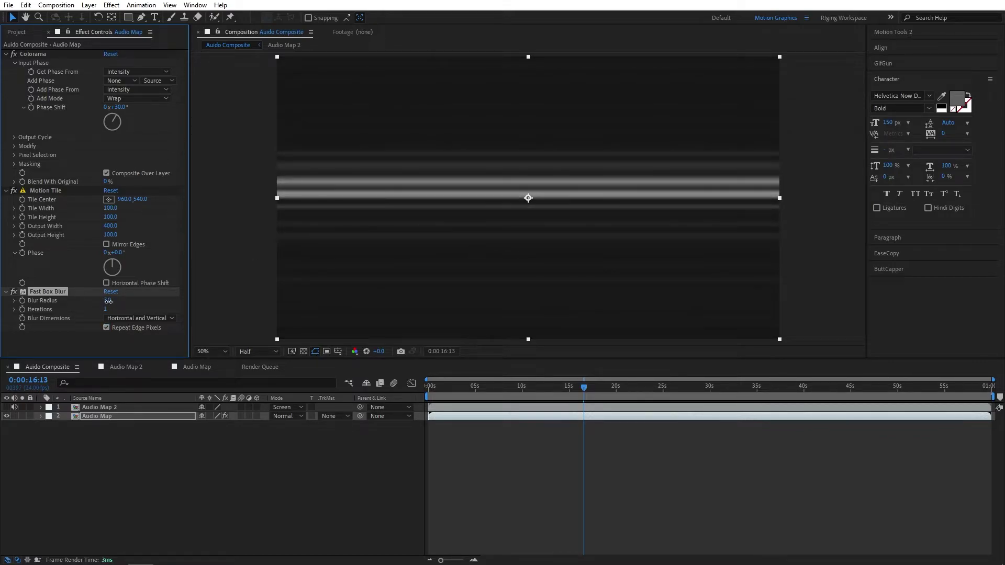
# - Copy Audio Map's Fast Box Blur onto Audio Map 2 and make Audio Map 2 visible
pyautogui.click(6, 55)
pyautogui.click(6, 63)
pyautogui.click(59, 105)
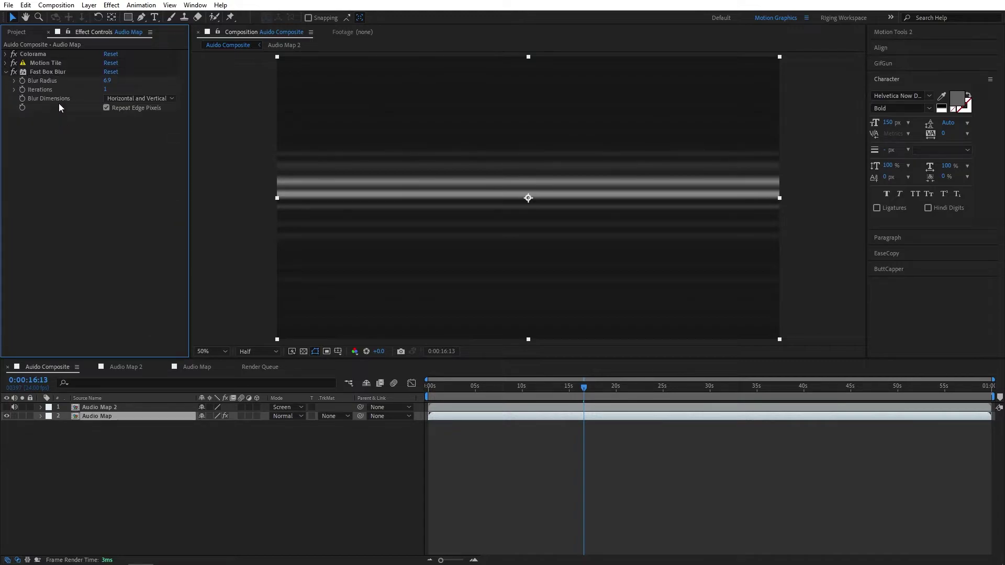
pyautogui.click(52, 73)
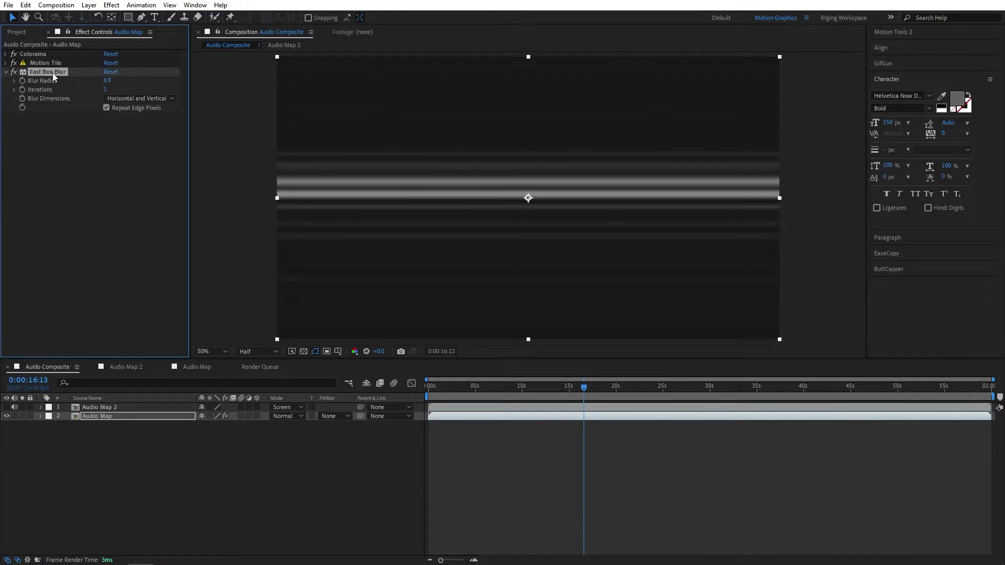
pyautogui.hotkey('ctrl', 'c')
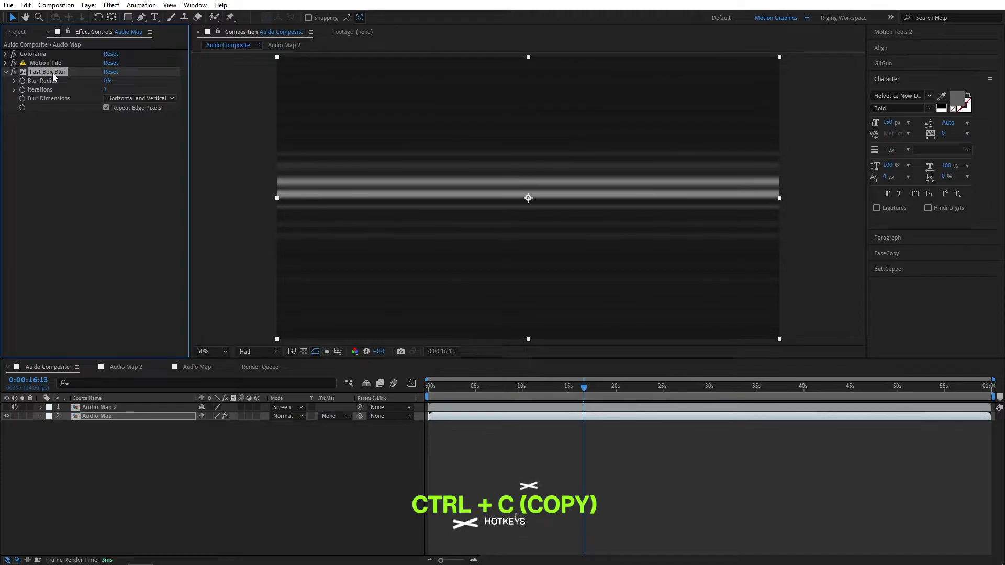
pyautogui.click(99, 407)
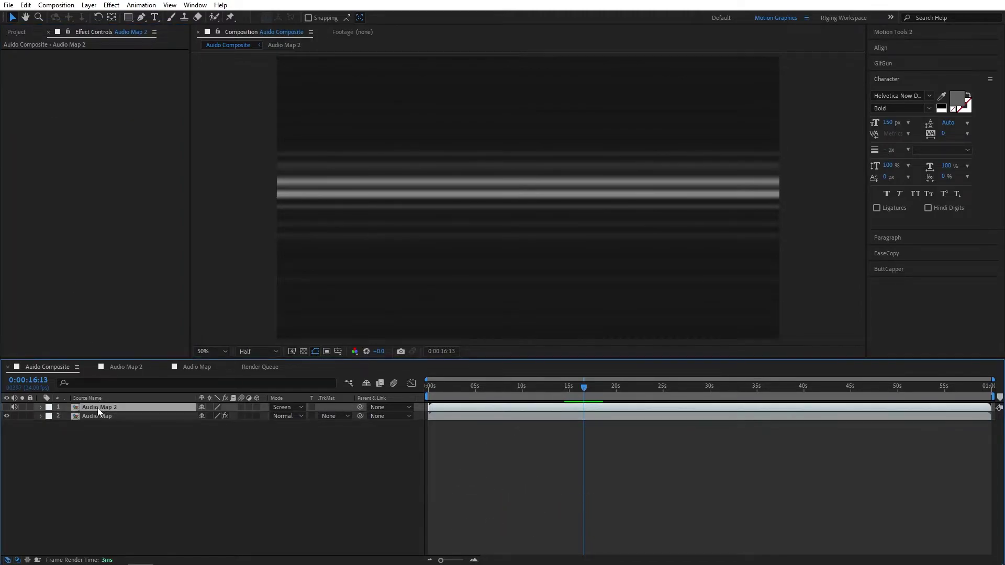
pyautogui.click(6, 407)
pyautogui.hotkey('ctrl', 'v')
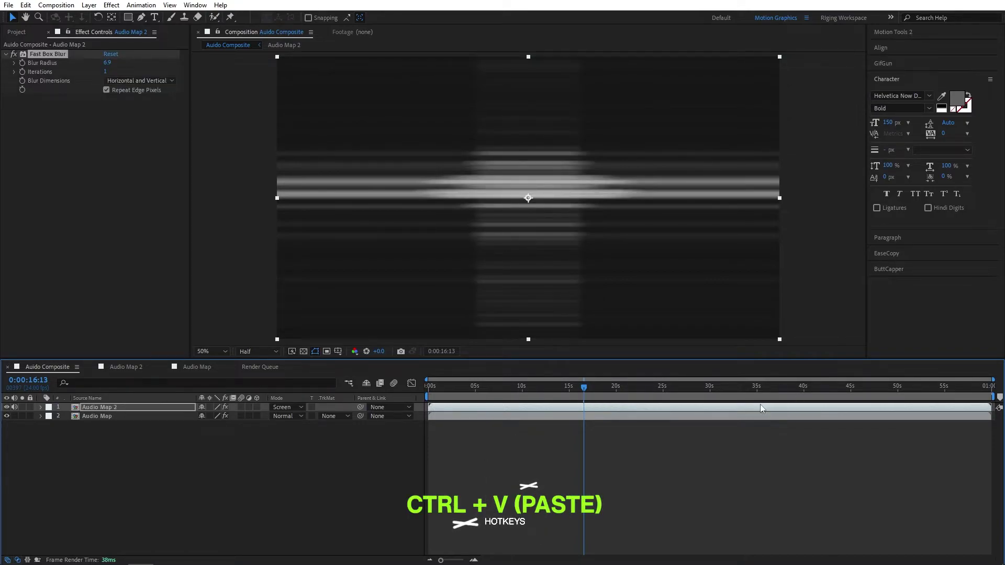
pyautogui.moveTo(600, 389)
pyautogui.mouseDown()
pyautogui.moveTo(623, 388)
pyautogui.moveTo(572, 389)
pyautogui.moveTo(589, 401)
pyautogui.mouseUp()
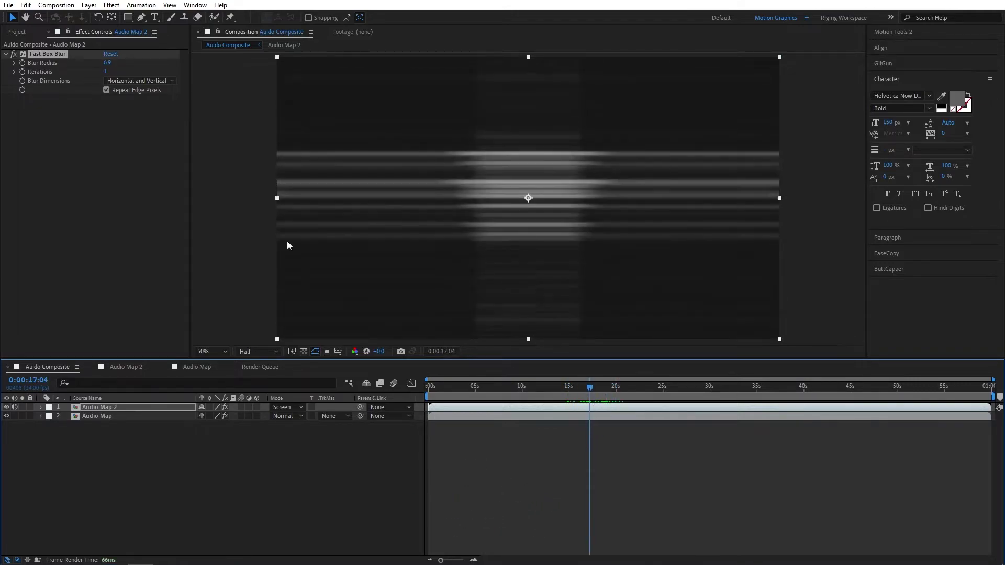
# - Make the pasted blur horizontal-only with Blur Radius 46.9 and preview it
pyautogui.click(153, 81)
pyautogui.click(145, 103)
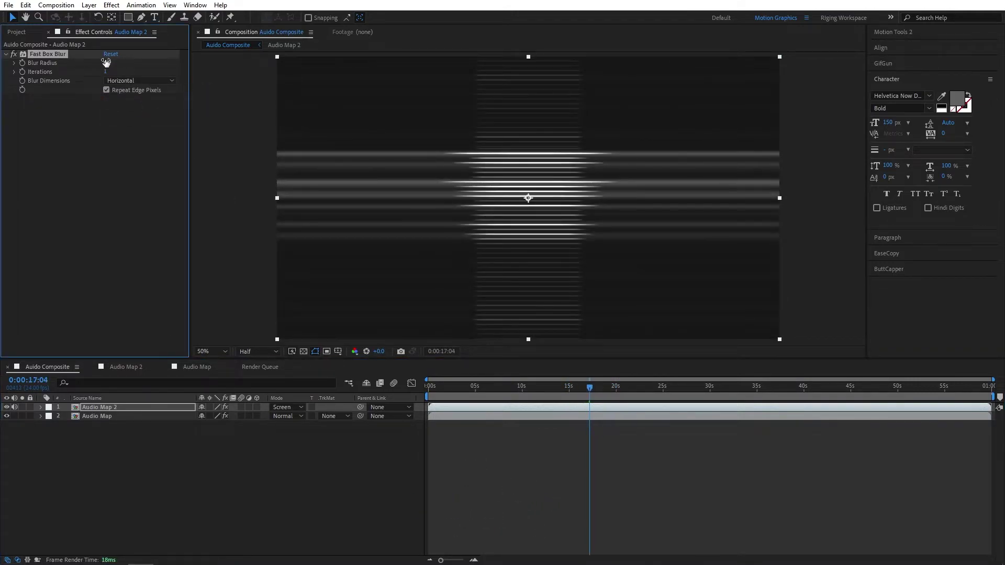
pyautogui.moveTo(106, 62); pyautogui.dragTo(132, 66)
pyautogui.moveTo(589, 388); pyautogui.dragTo(617, 391)
pyautogui.press('space')
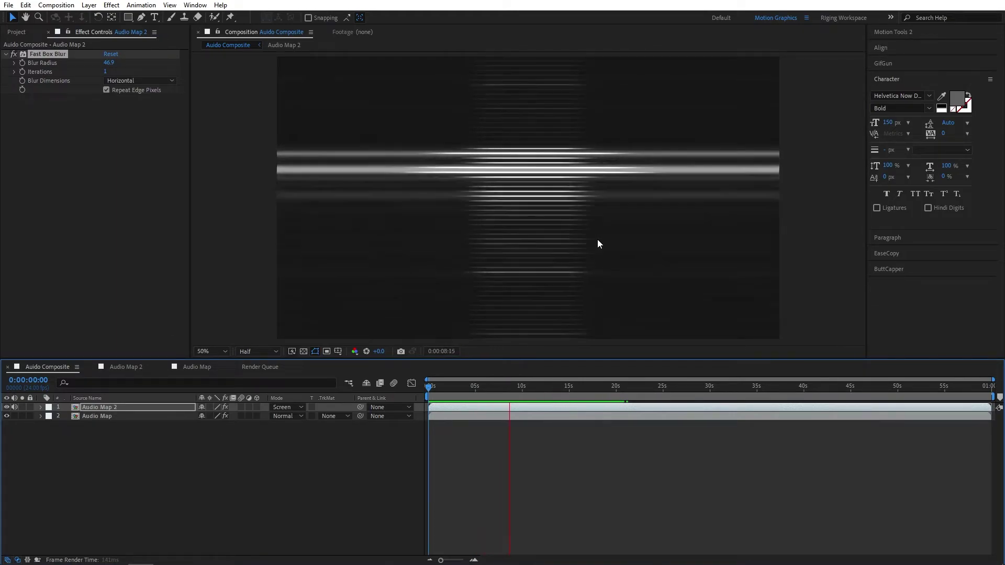
# - Create a new composition named 'Displacement Map'
pyautogui.press('space')
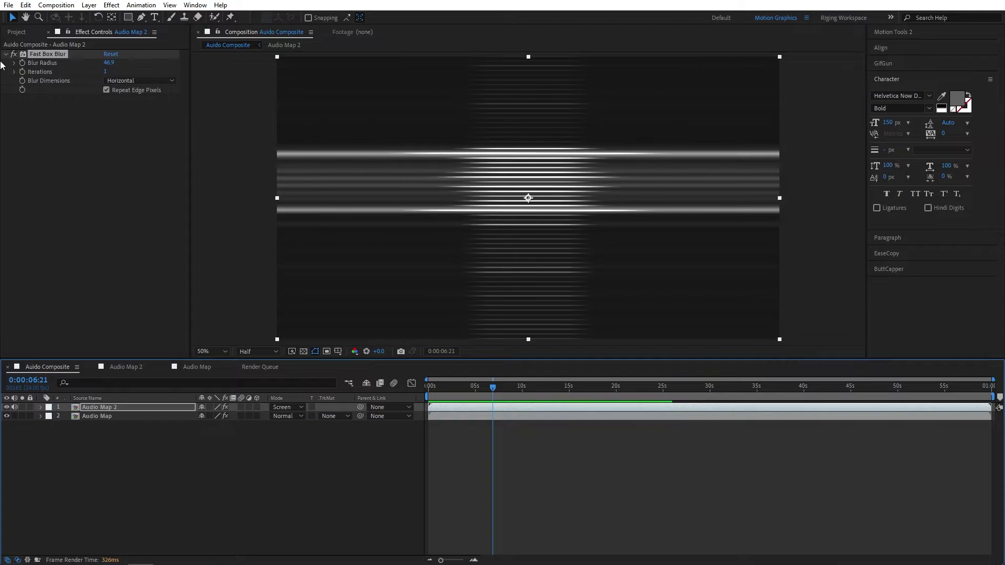
pyautogui.click(14, 33)
pyautogui.click(208, 243)
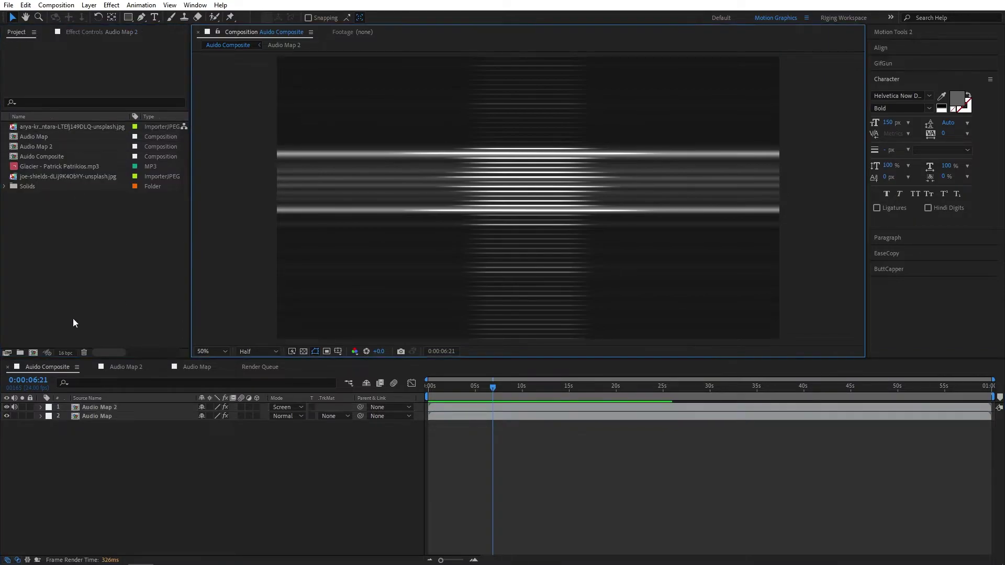
pyautogui.click(33, 352)
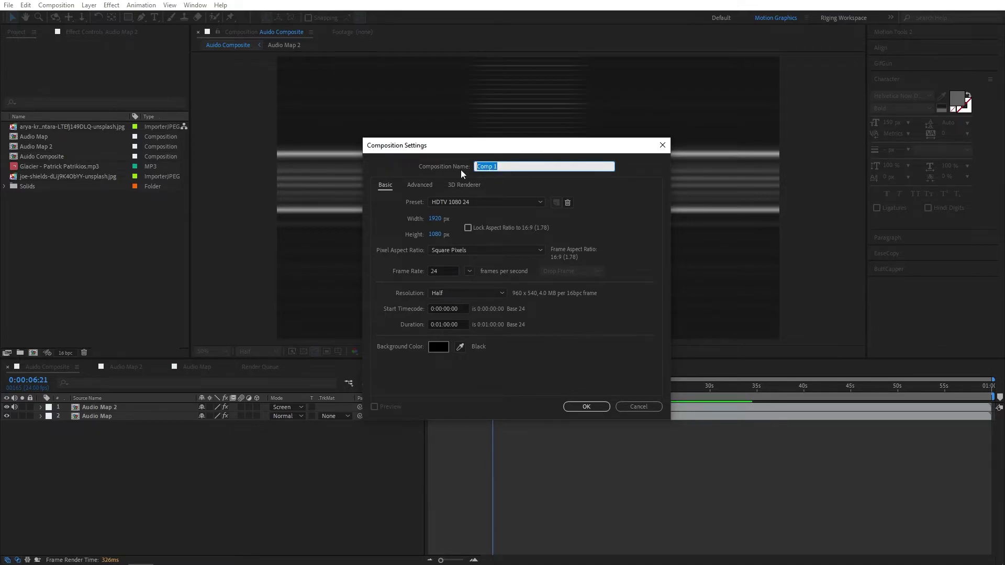
pyautogui.write('Displacement Map')
pyautogui.click(586, 407)
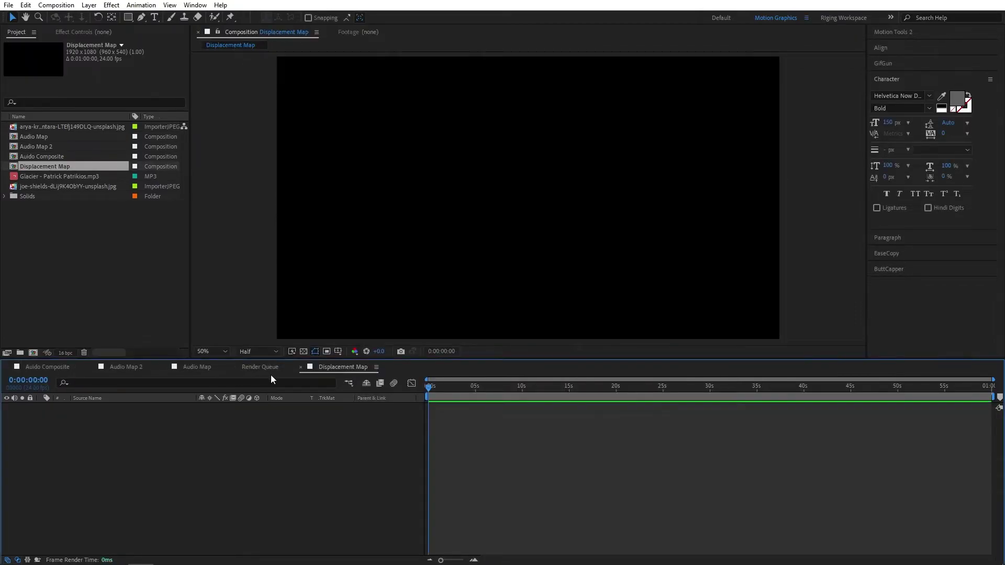
# - Add Auido Composite to Displacement Map as a hidden layer
pyautogui.moveTo(341, 370); pyautogui.dragTo(40, 361)
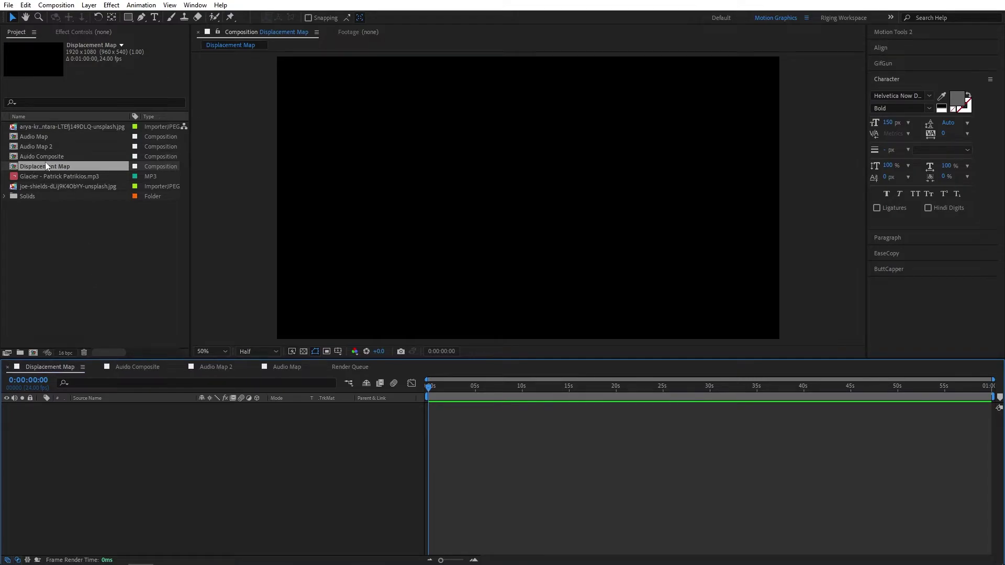
pyautogui.moveTo(32, 155); pyautogui.dragTo(102, 463)
pyautogui.moveTo(476, 402); pyautogui.dragTo(519, 401)
pyautogui.click(7, 407)
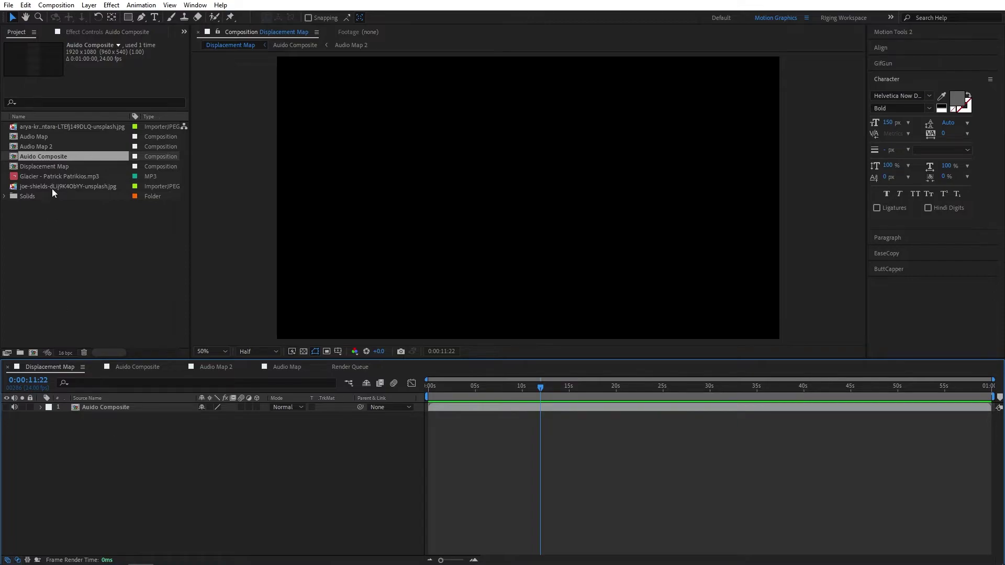
pyautogui.click(78, 187)
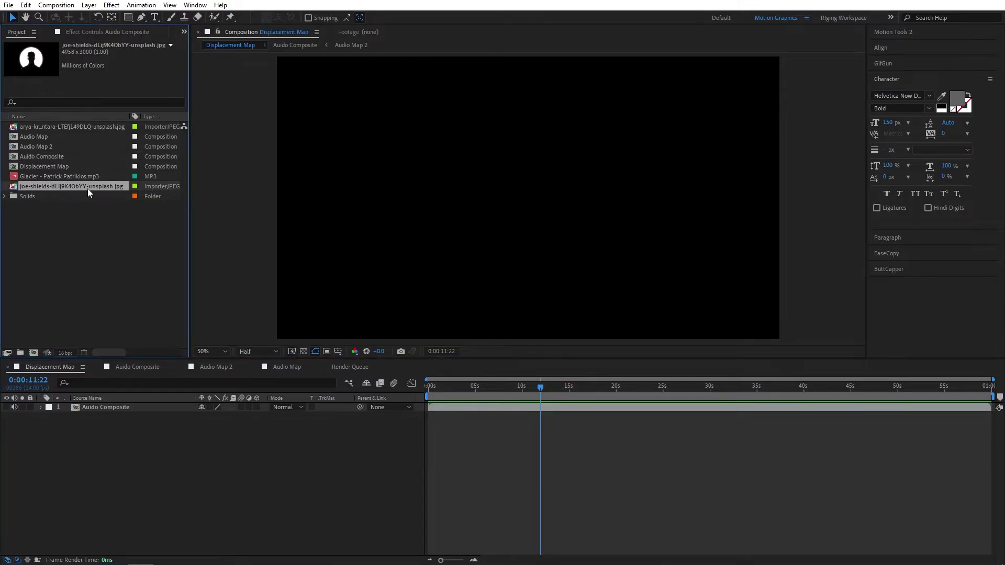
pyautogui.moveTo(88, 190); pyautogui.dragTo(152, 406)
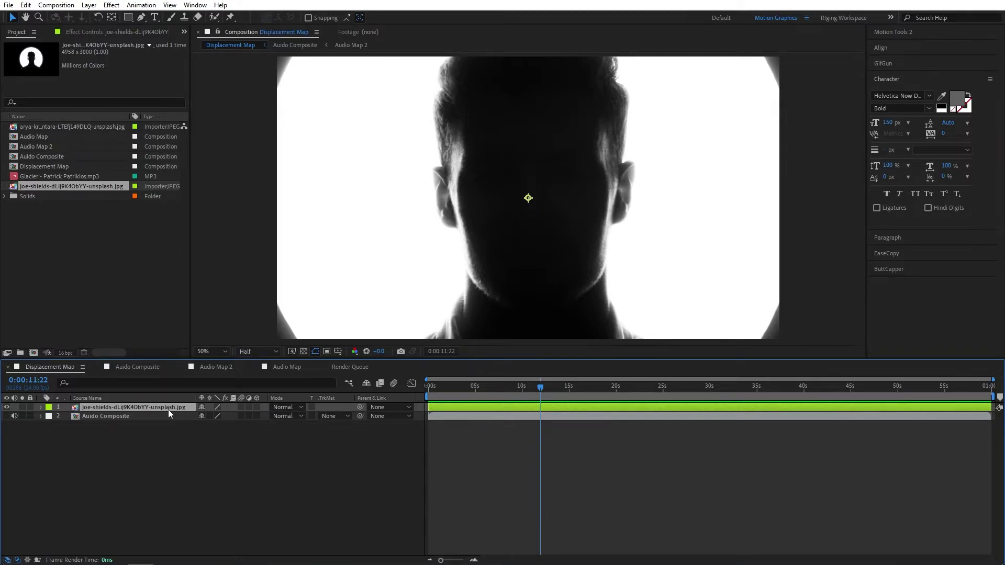
pyautogui.press('s')
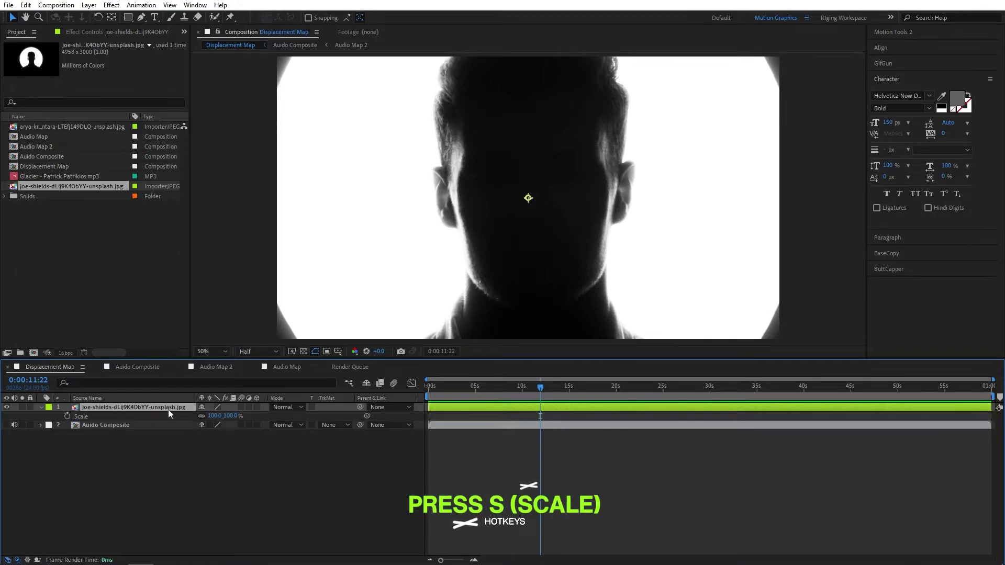
pyautogui.moveTo(228, 418); pyautogui.dragTo(191, 415)
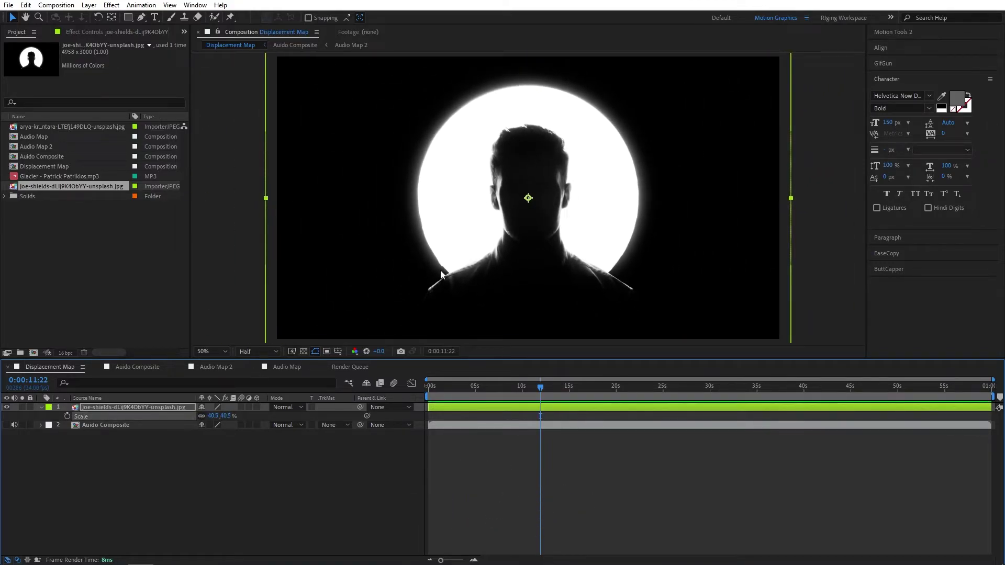
# - Add a new adjustment layer named 'Displacement Map'
pyautogui.click(42, 407)
pyautogui.click(105, 435)
pyautogui.rightClick(105, 436)
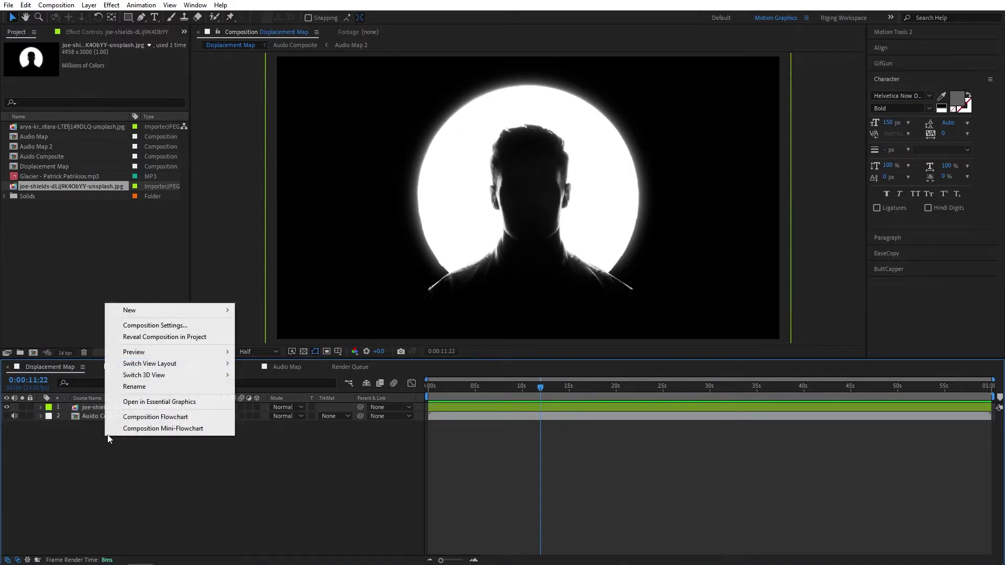
pyautogui.moveTo(200, 311)
pyautogui.click(259, 395)
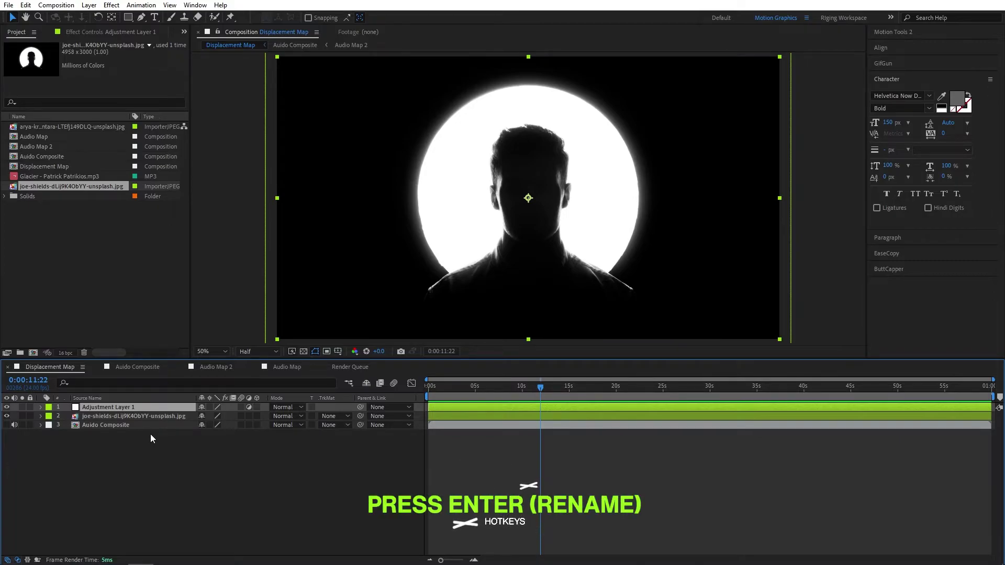
pyautogui.press('Return')
pyautogui.write('Displacement Map')
pyautogui.press('Return')
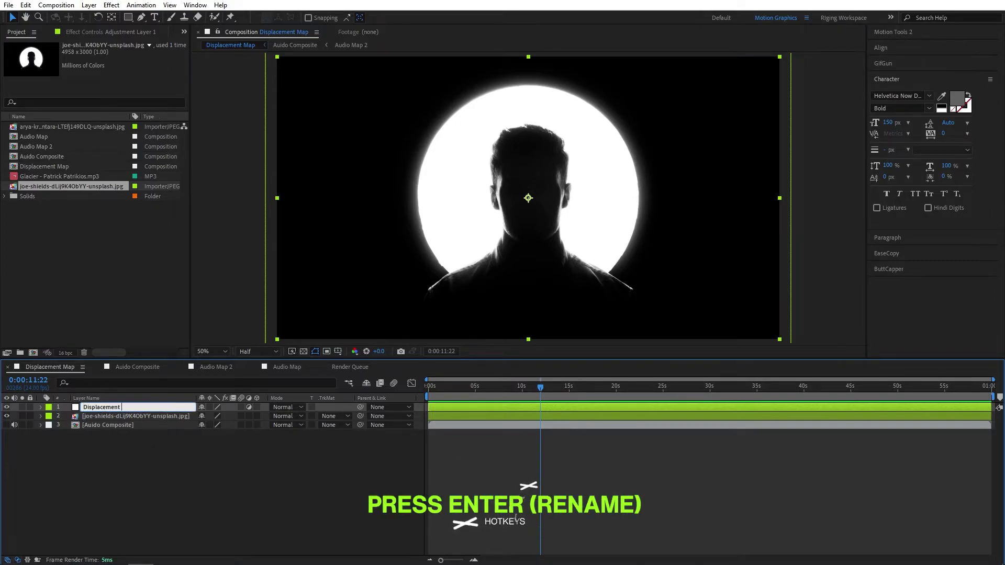
pyautogui.click(142, 426)
pyautogui.click(129, 410)
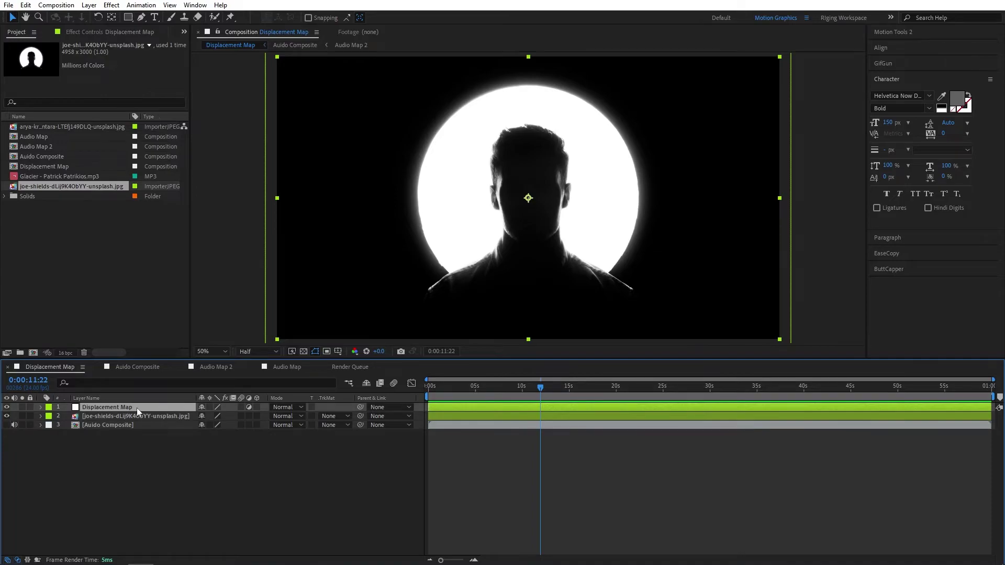
# - Apply the Displacement Map effect to the adjustment layer using Auido Composite as Map Layer
pyautogui.hotkey('ctrl', 'space')
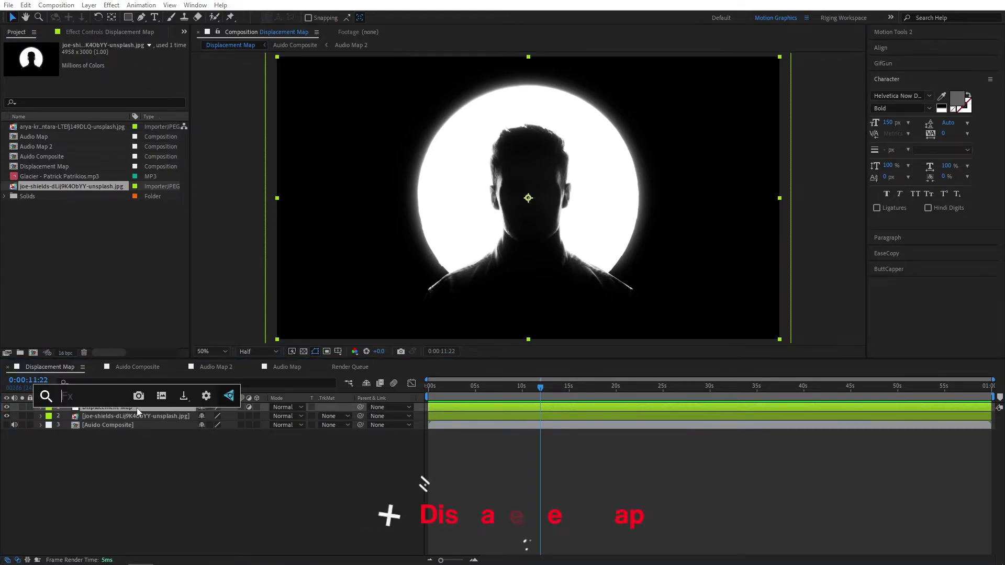
pyautogui.write('dis')
pyautogui.press('Down')
pyautogui.press('Return')
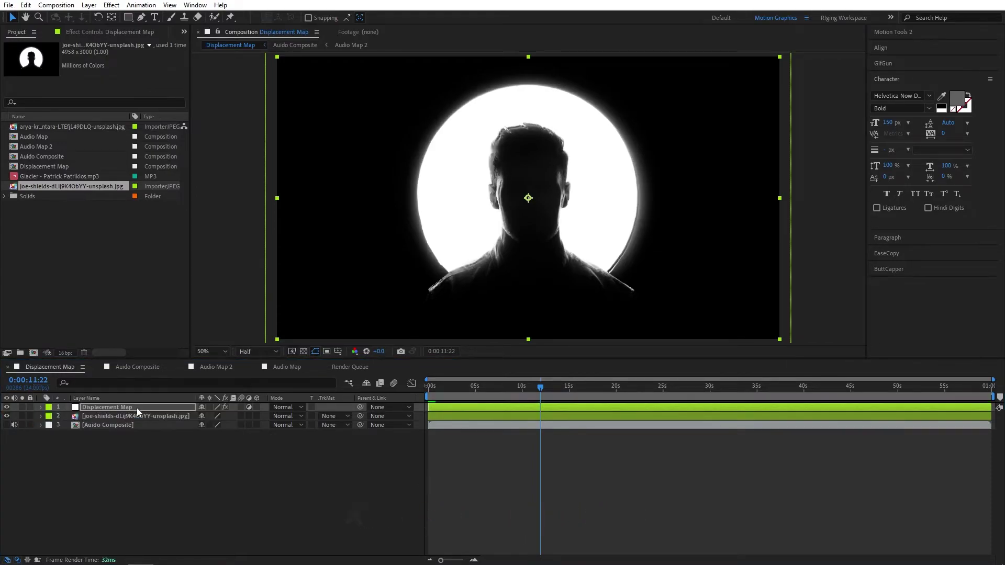
pyautogui.click(105, 36)
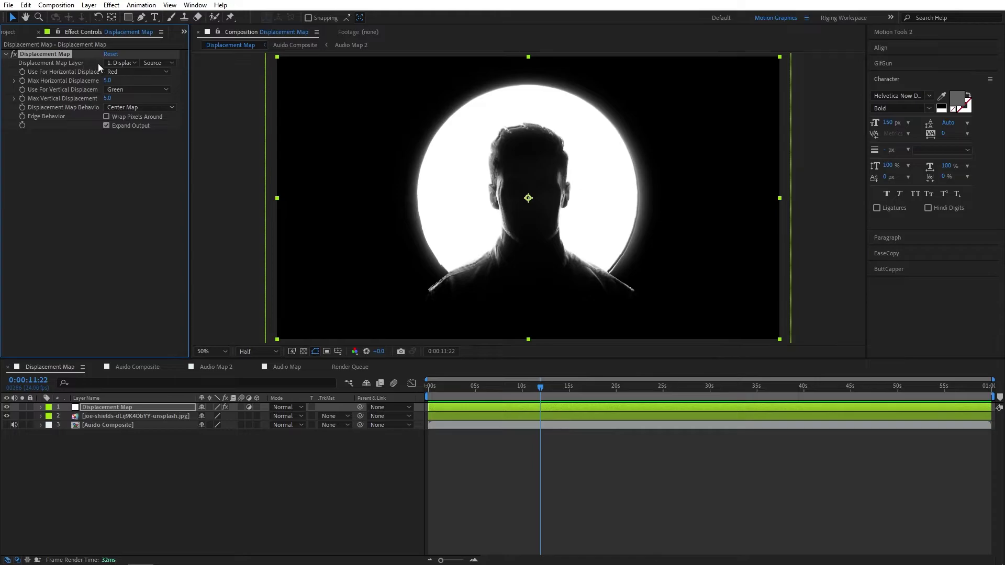
pyautogui.click(121, 62)
pyautogui.click(168, 113)
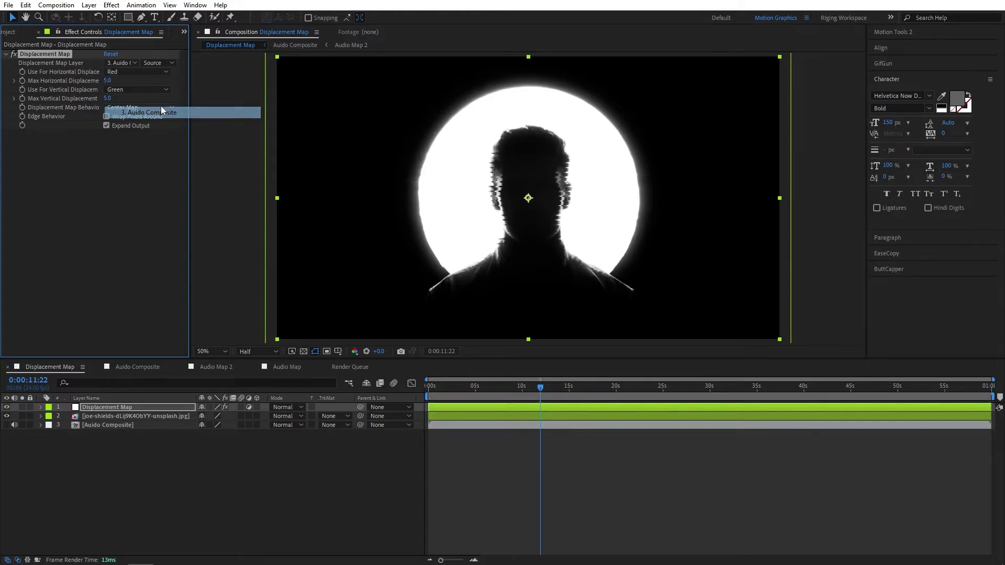
pyautogui.moveTo(542, 393); pyautogui.dragTo(564, 403)
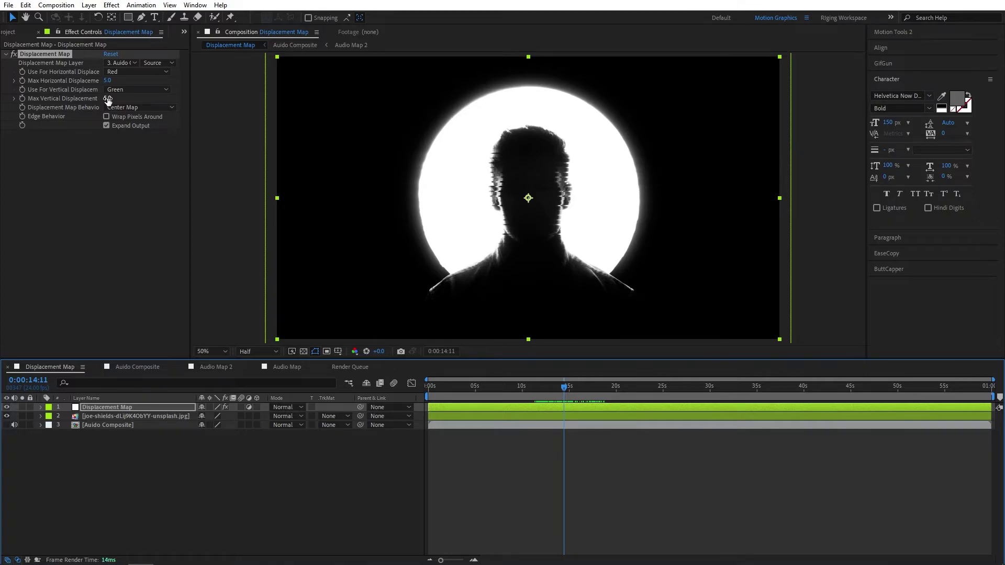
# - Set Max Horizontal Displacement to 30 and preview the glitch animation
pyautogui.click(111, 180)
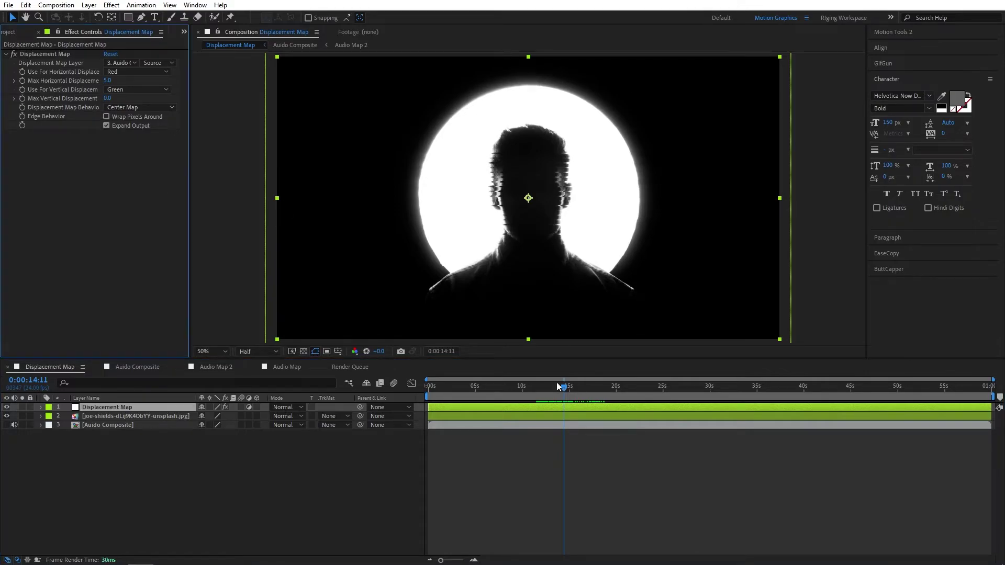
pyautogui.moveTo(569, 392)
pyautogui.mouseDown()
pyautogui.moveTo(587, 393)
pyautogui.moveTo(576, 393)
pyautogui.mouseUp()
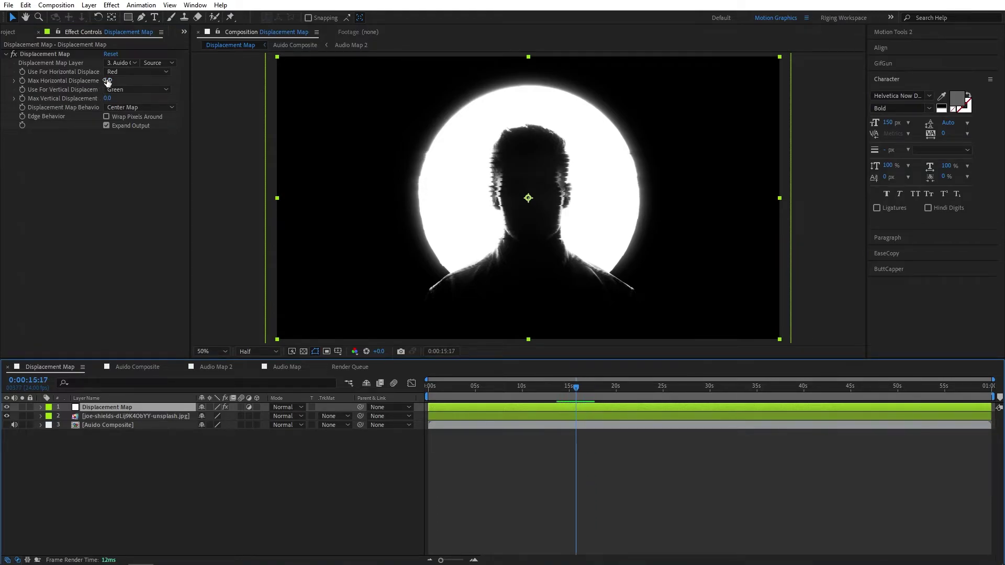
pyautogui.moveTo(108, 82); pyautogui.dragTo(129, 85)
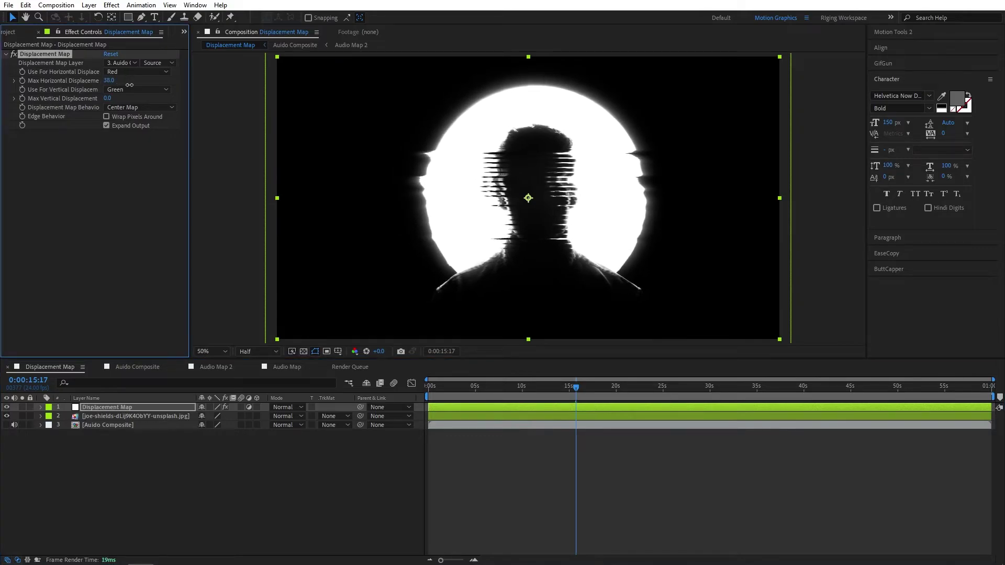
pyautogui.click(110, 81)
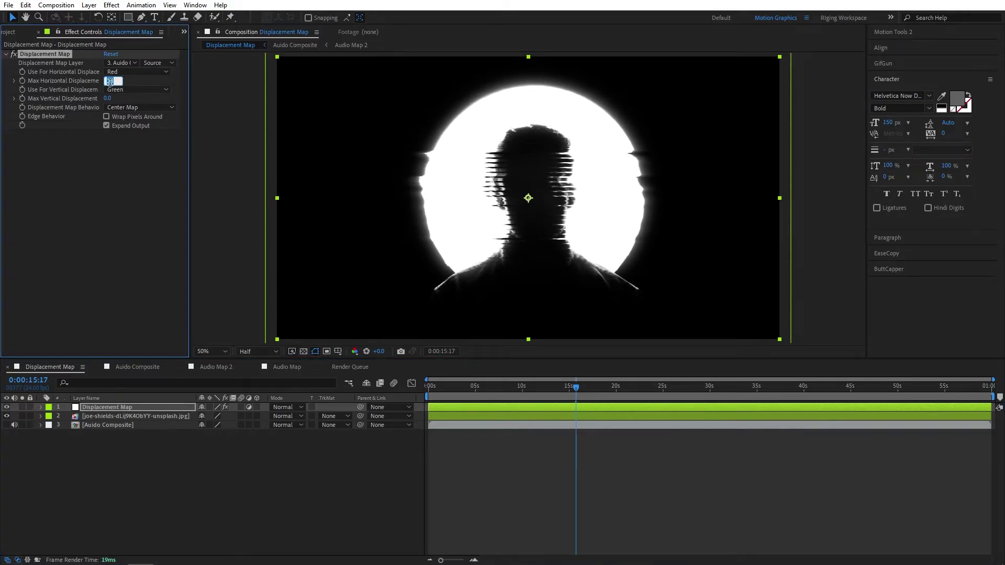
pyautogui.write('30')
pyautogui.press('Return')
pyautogui.moveTo(560, 393)
pyautogui.mouseDown()
pyautogui.moveTo(589, 391)
pyautogui.moveTo(550, 391)
pyautogui.mouseUp()
pyautogui.press('space')
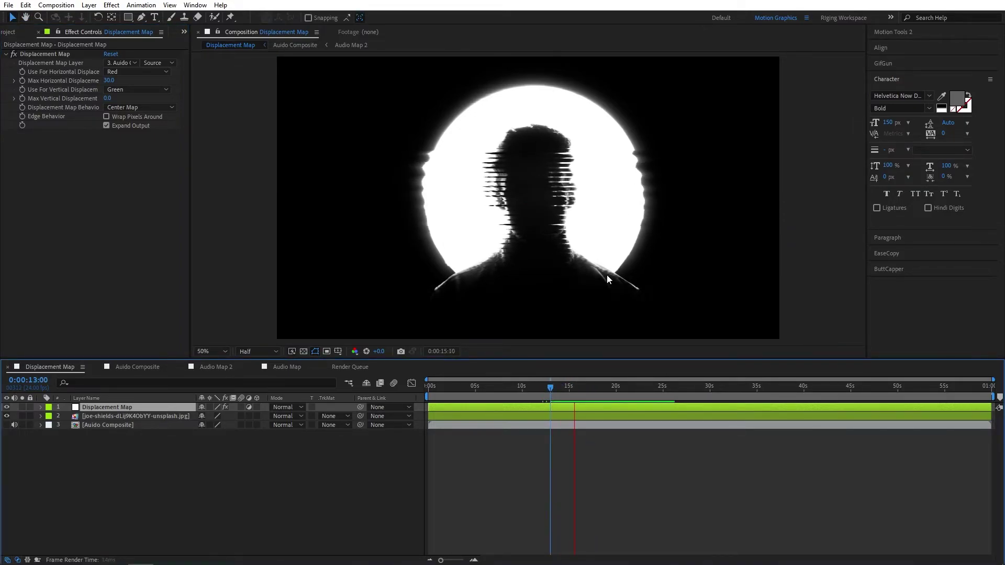
pyautogui.press('space')
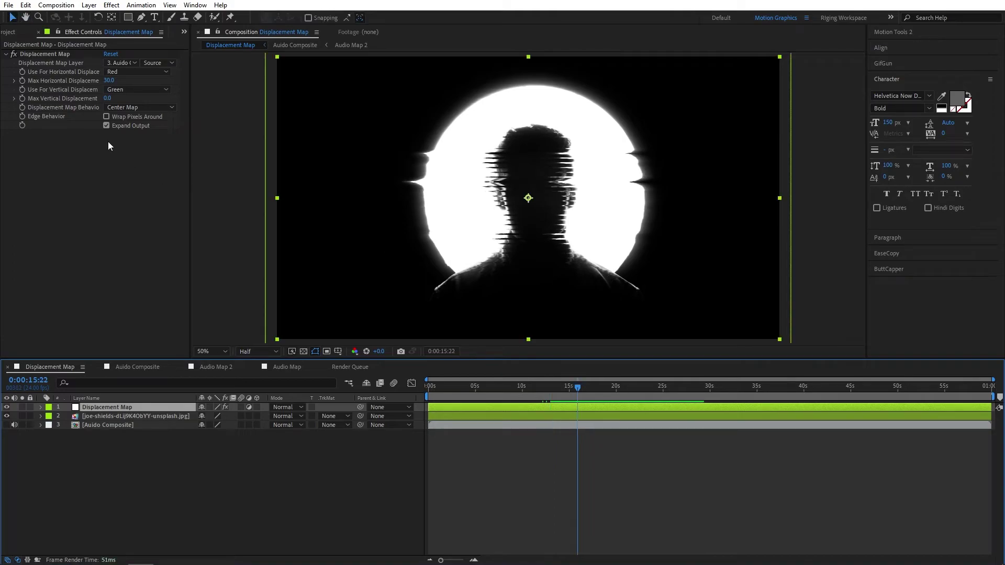
# - Duplicate the Displacement Map effect and set the copy to horizontal 0, vertical 60
pyautogui.click(51, 54)
pyautogui.hotkey('ctrl', 'd')
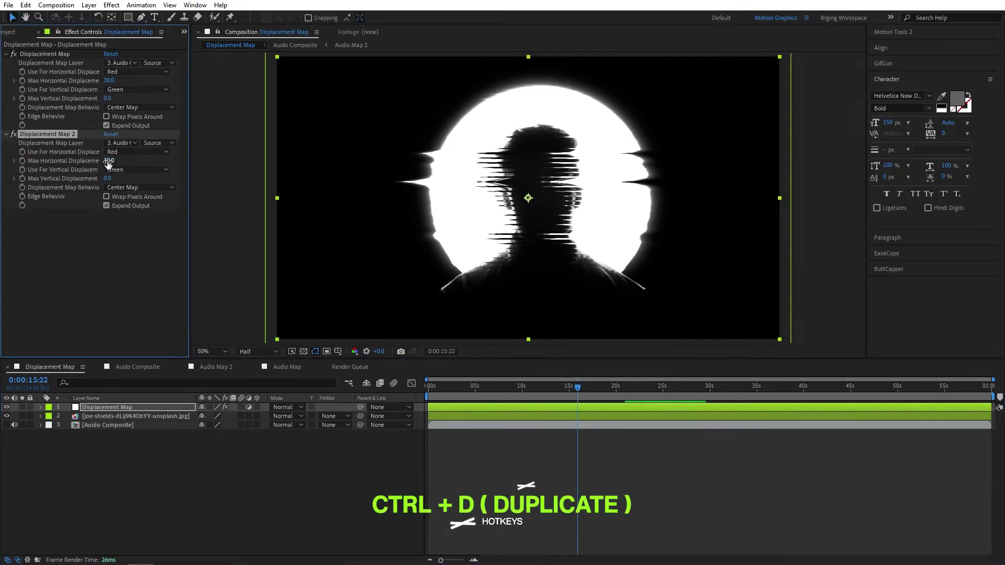
pyautogui.click(108, 161)
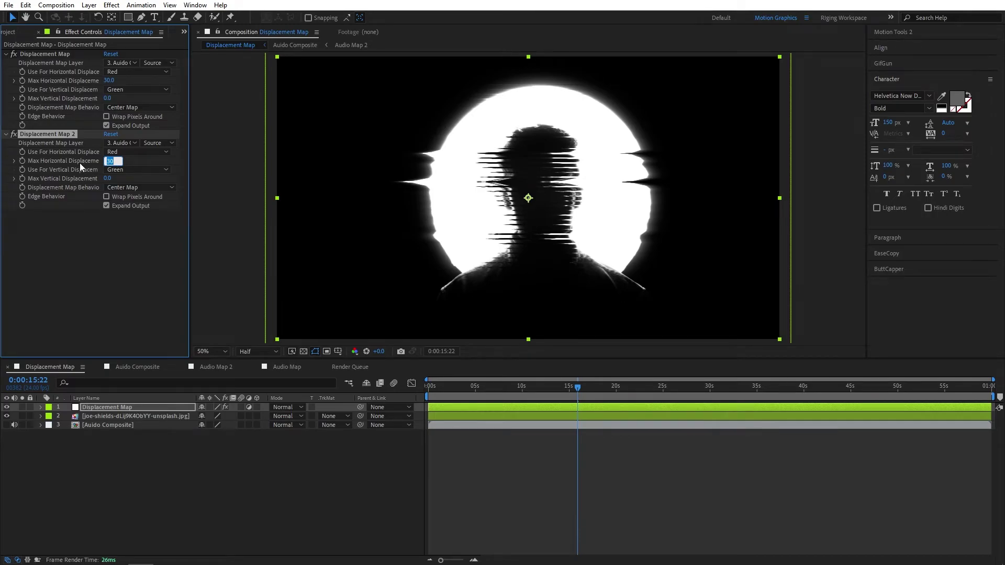
pyautogui.write('0')
pyautogui.press('Return')
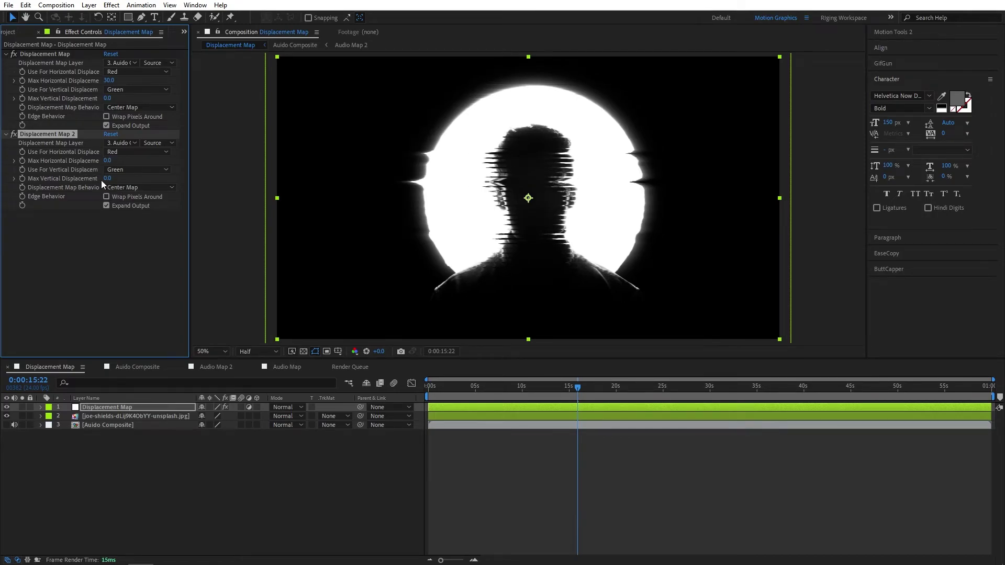
pyautogui.moveTo(107, 178); pyautogui.dragTo(145, 183)
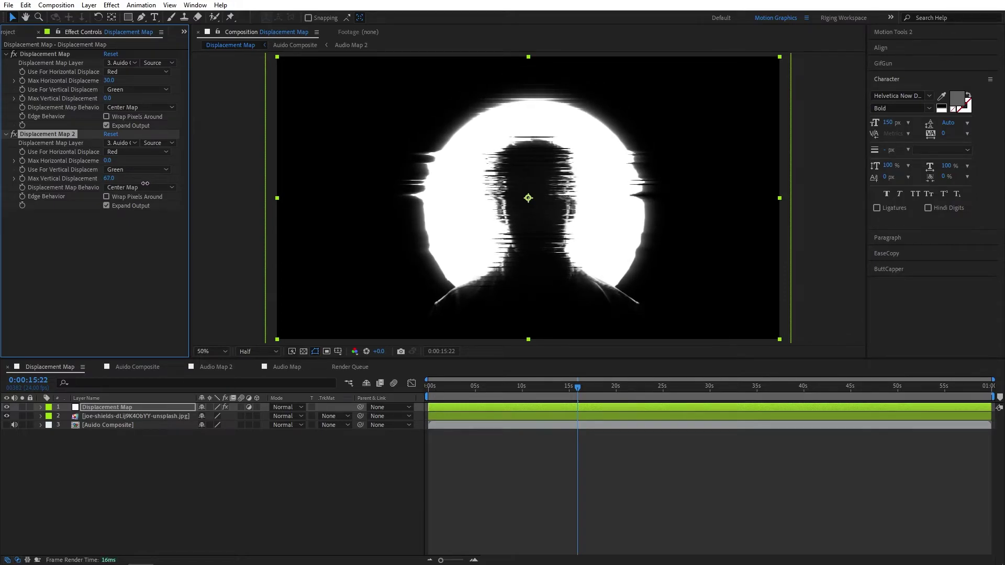
pyautogui.click(108, 179)
pyautogui.write('60')
pyautogui.press('Return')
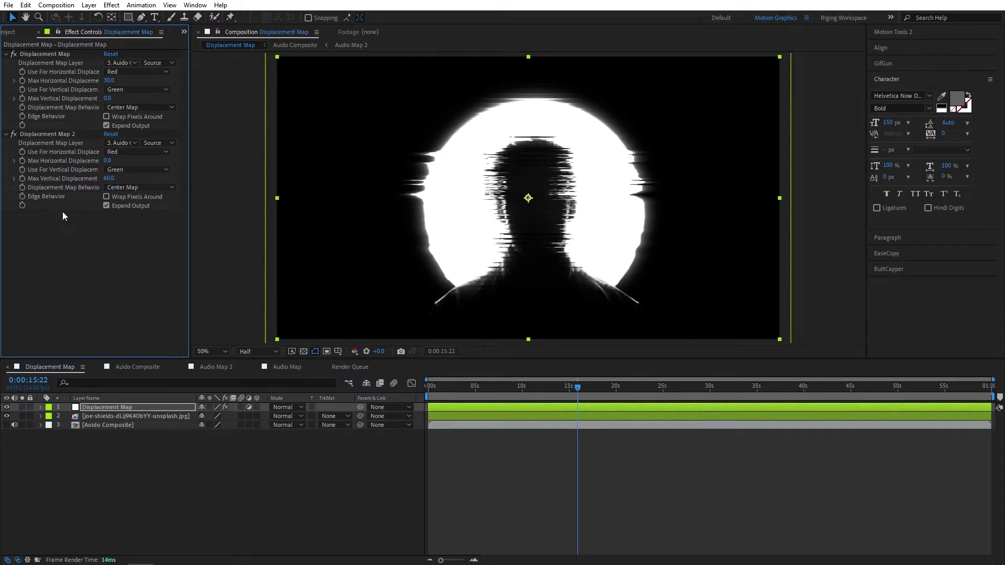
pyautogui.moveTo(558, 388); pyautogui.dragTo(604, 391)
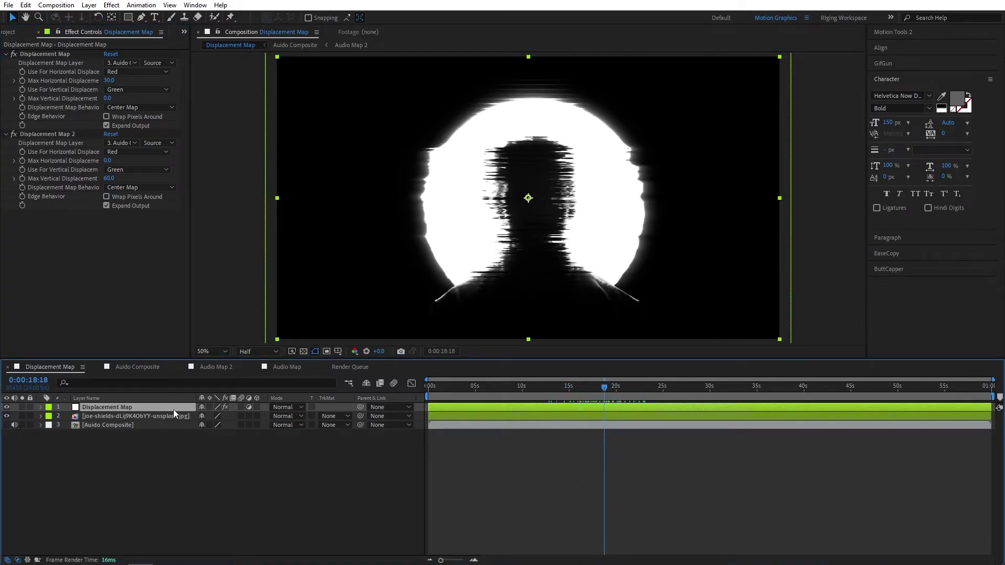
# - Apply an Offset effect to the adjustment layer, shifting its centre upward to 960,514
pyautogui.hotkey('ctrl', 'space')
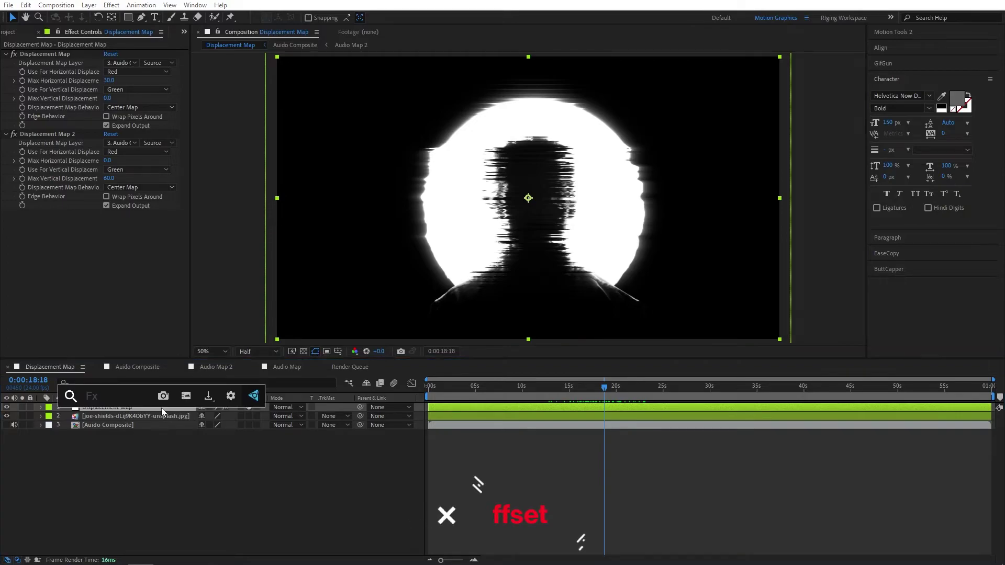
pyautogui.write('Offset')
pyautogui.press('Return')
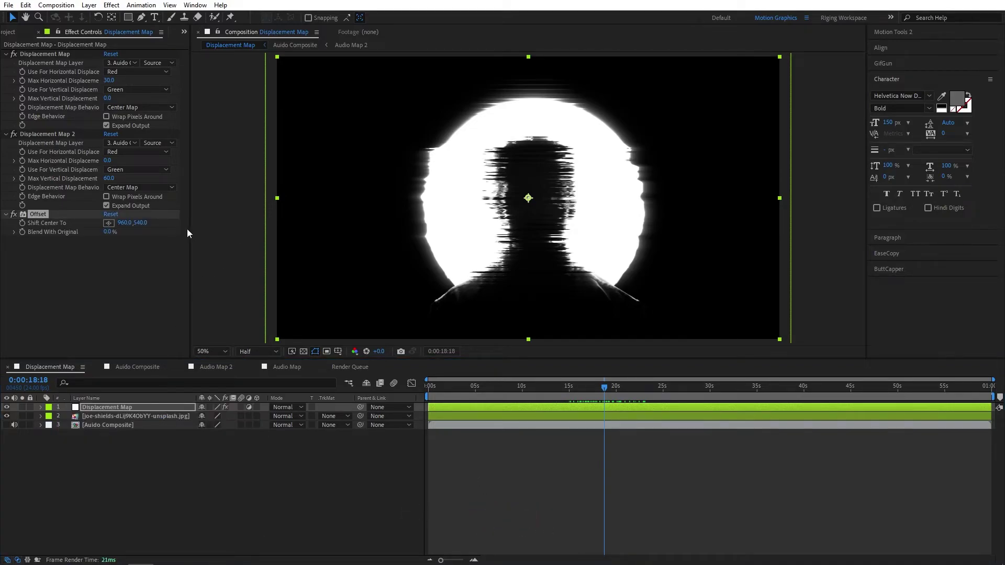
pyautogui.moveTo(141, 222)
pyautogui.mouseDown()
pyautogui.moveTo(95, 222)
pyautogui.moveTo(137, 226)
pyautogui.moveTo(110, 228)
pyautogui.moveTo(126, 230)
pyautogui.mouseUp()
pyautogui.moveTo(550, 397); pyautogui.dragTo(620, 391)
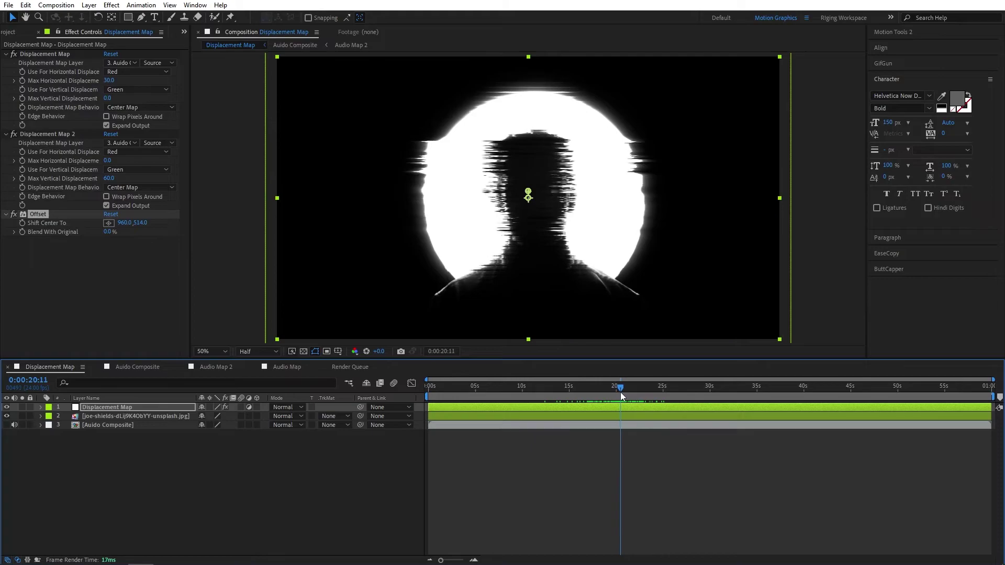
# - Disable both Displacement Map effects and the Offset effect
pyautogui.click(134, 408)
pyautogui.click(6, 55)
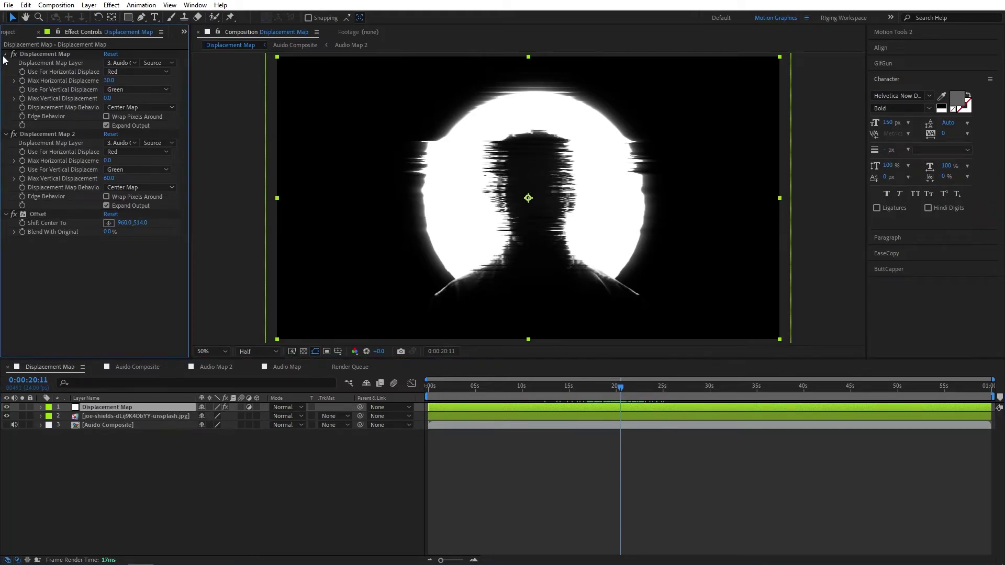
pyautogui.click(7, 63)
pyautogui.click(14, 54)
pyautogui.click(14, 62)
pyautogui.click(13, 72)
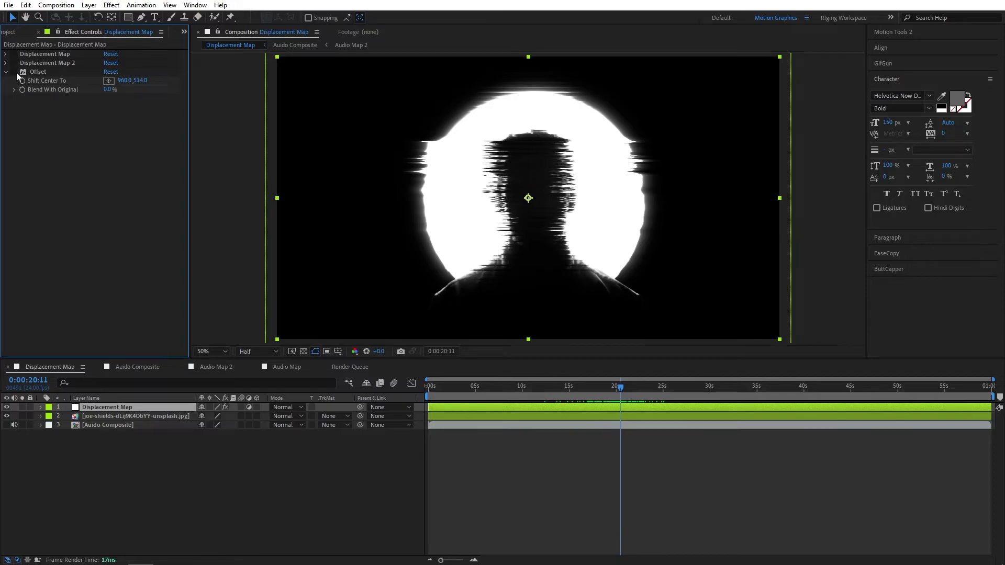
pyautogui.click(120, 405)
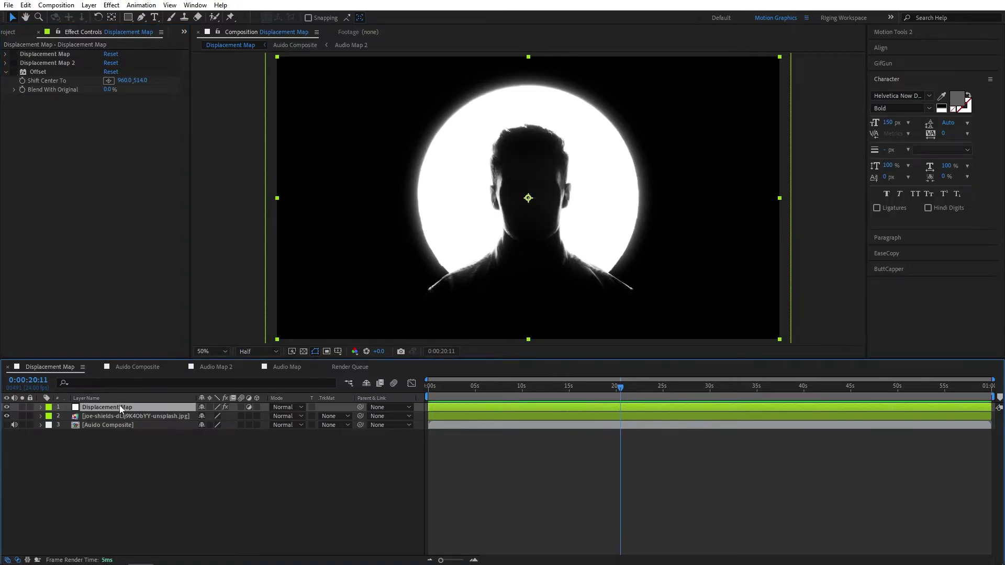
# - Apply Displacer Pro with a 'dis' quick search and set its Map Layer to Auido Composite
pyautogui.hotkey('ctrl', 'space')
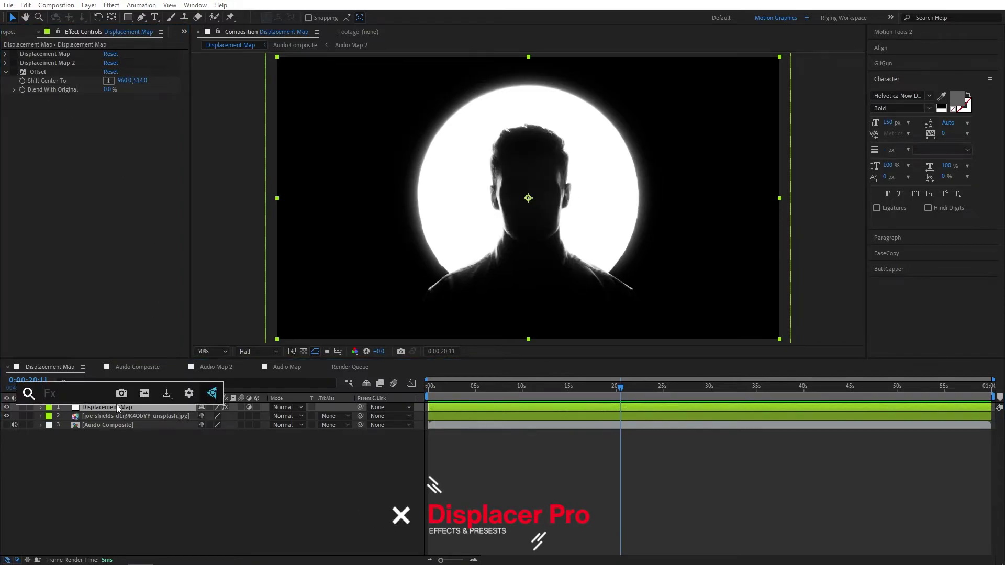
pyautogui.write('dis')
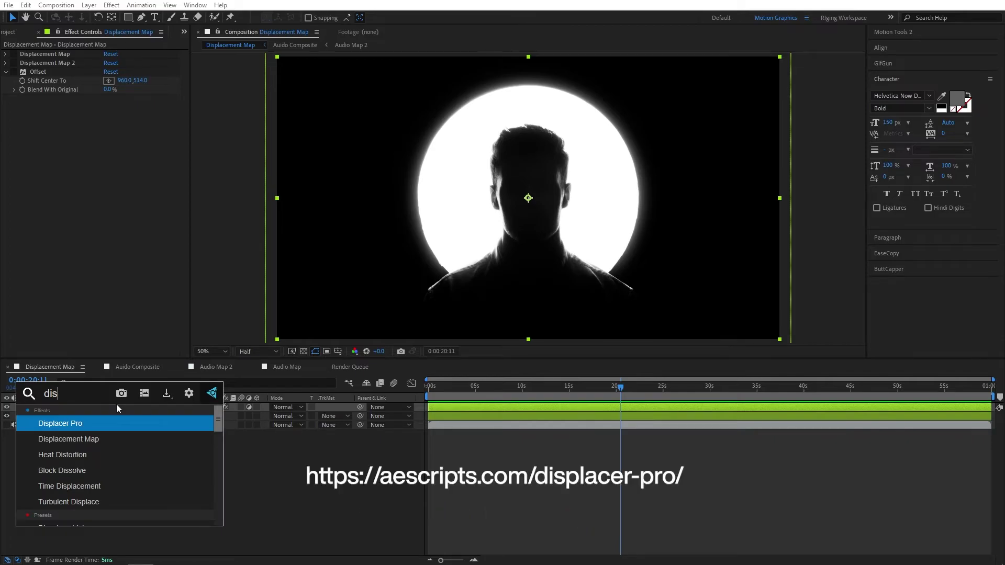
pyautogui.press('Return')
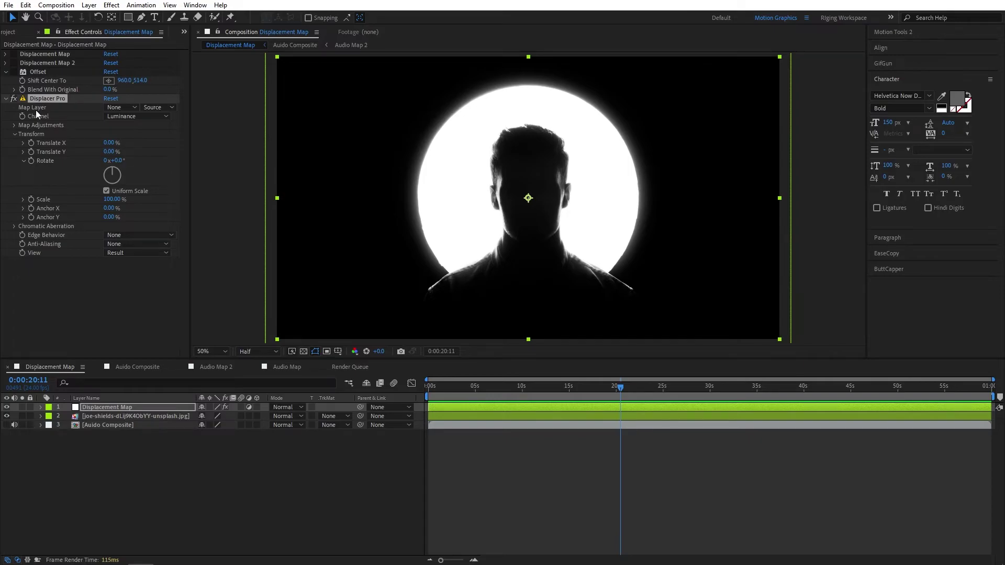
pyautogui.click(110, 108)
pyautogui.click(138, 158)
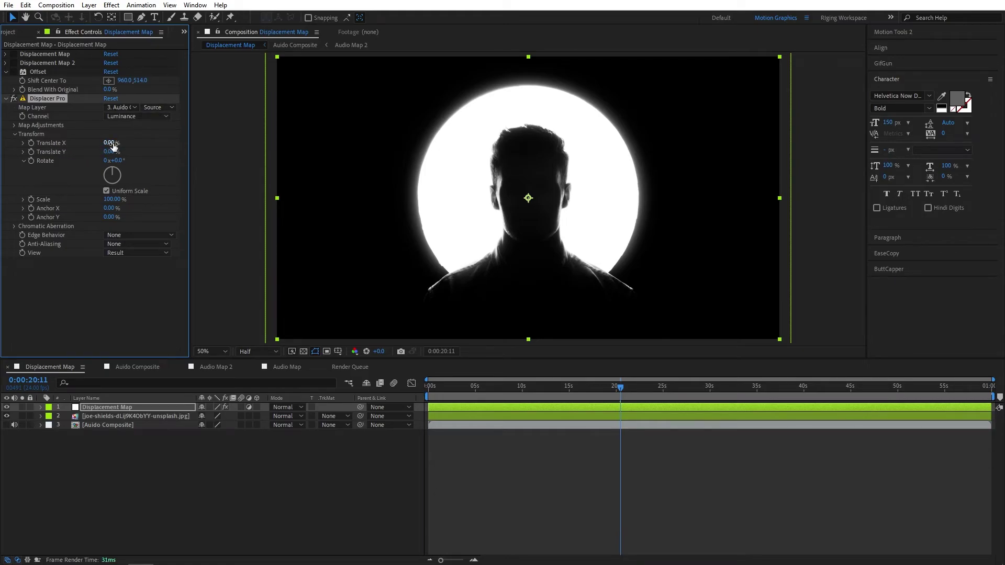
# - Set Displacer Pro's Translate X to 3%, Translate Y to 7% and rotation to about 2.9°
pyautogui.moveTo(114, 147); pyautogui.dragTo(111, 152)
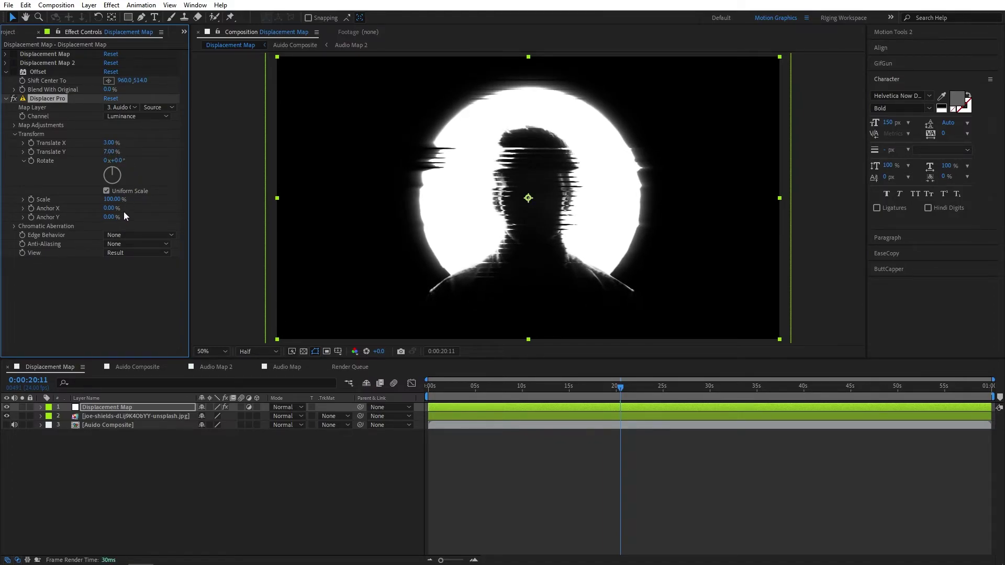
pyautogui.moveTo(109, 199); pyautogui.dragTo(114, 199)
pyautogui.moveTo(115, 160); pyautogui.dragTo(141, 168)
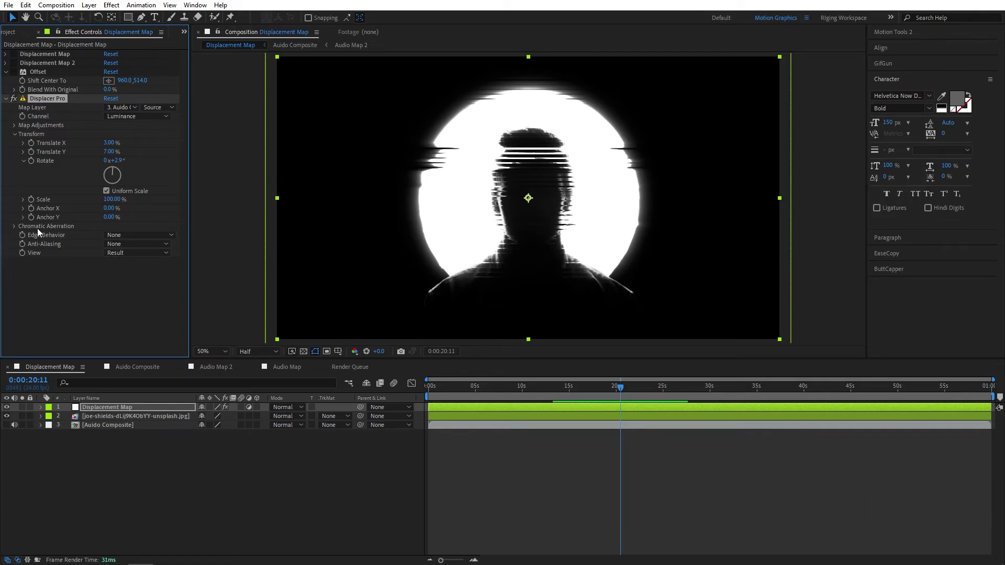
# - Set Displacer Pro's chromatic aberration to Red 1.39, Green 1.07, Blue 1.00, then check later frames
pyautogui.click(14, 226)
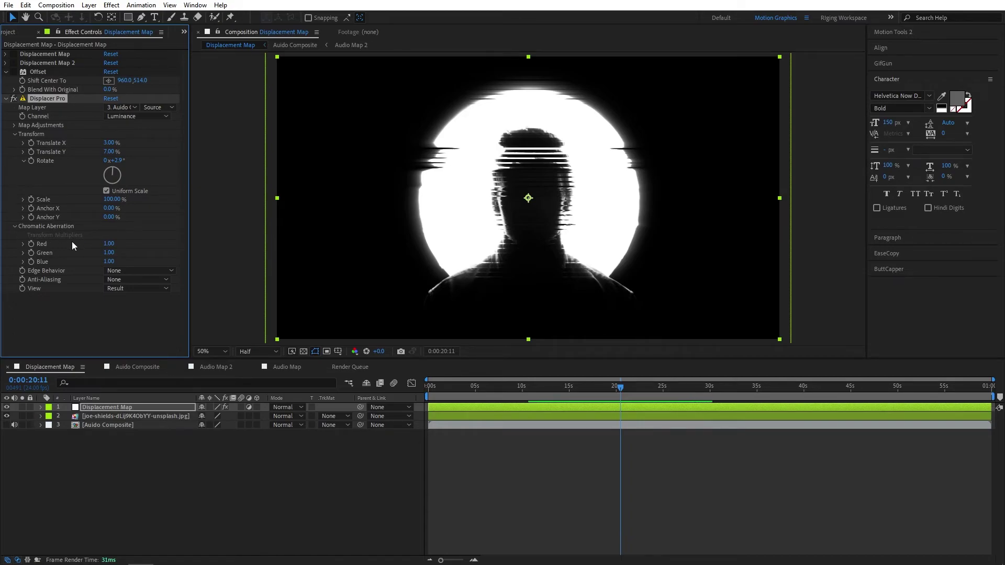
pyautogui.moveTo(110, 244); pyautogui.dragTo(119, 251)
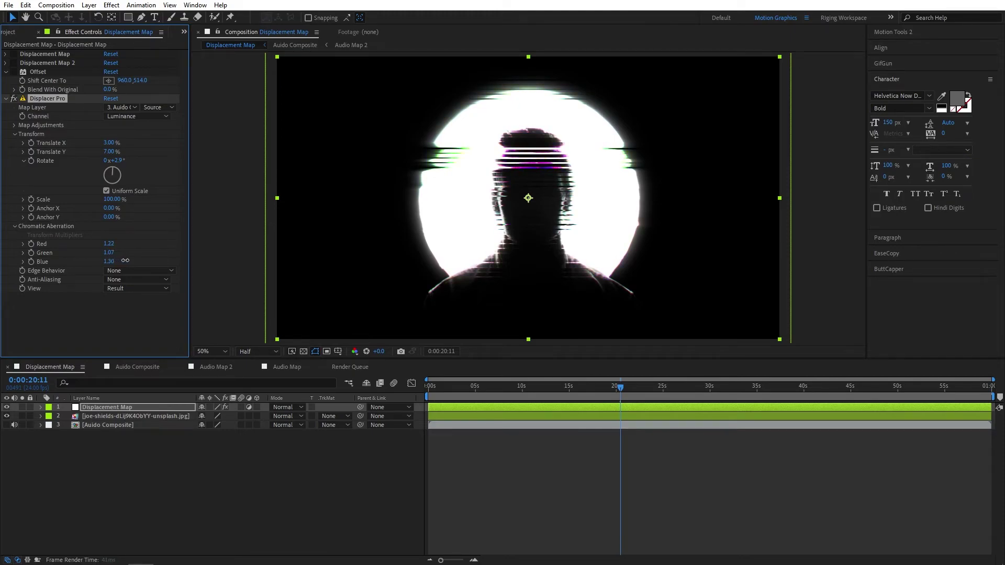
pyautogui.click(110, 261)
pyautogui.press('Return')
pyautogui.moveTo(109, 244); pyautogui.dragTo(119, 245)
pyautogui.moveTo(586, 389); pyautogui.dragTo(614, 396)
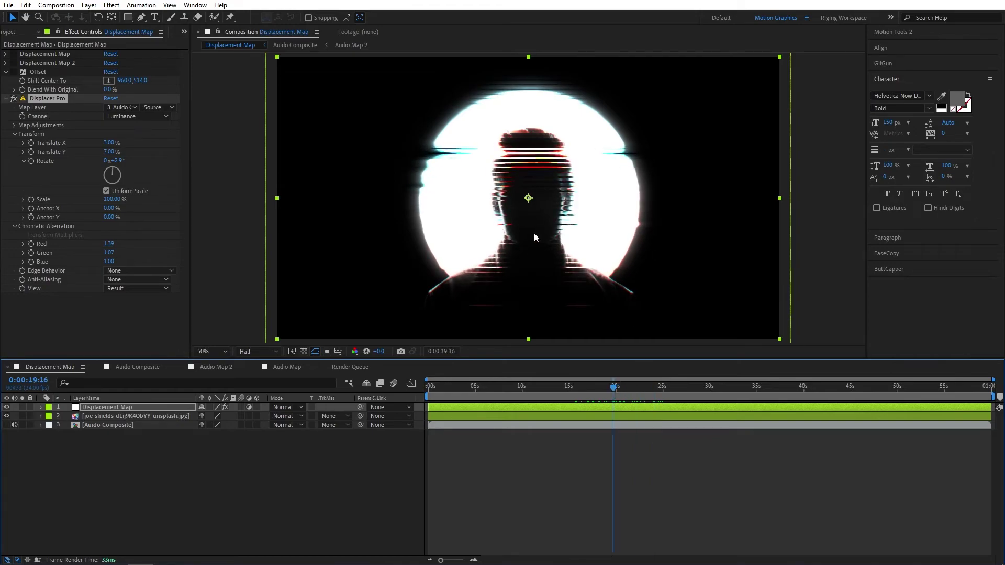
# - Hide the portrait layer and add the waterfall photo to the composition scaled to 47.1%
pyautogui.click(16, 32)
pyautogui.click(74, 207)
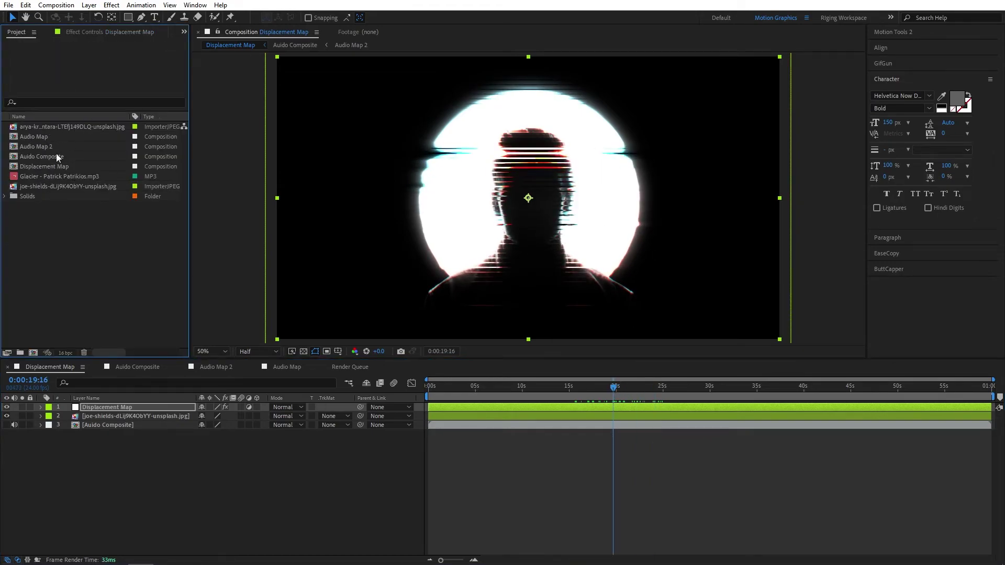
pyautogui.click(6, 416)
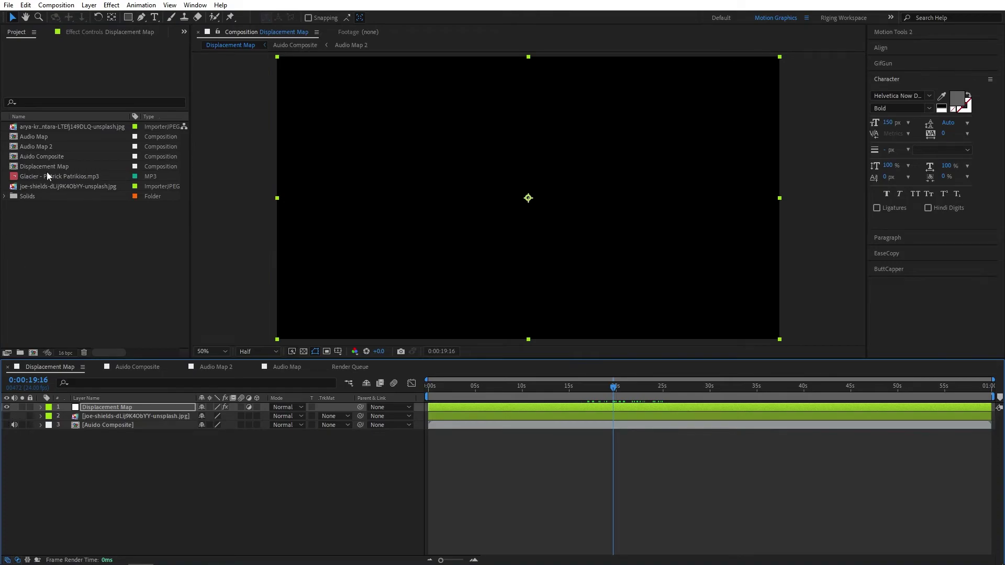
pyautogui.moveTo(76, 129); pyautogui.dragTo(166, 420)
pyautogui.press('s')
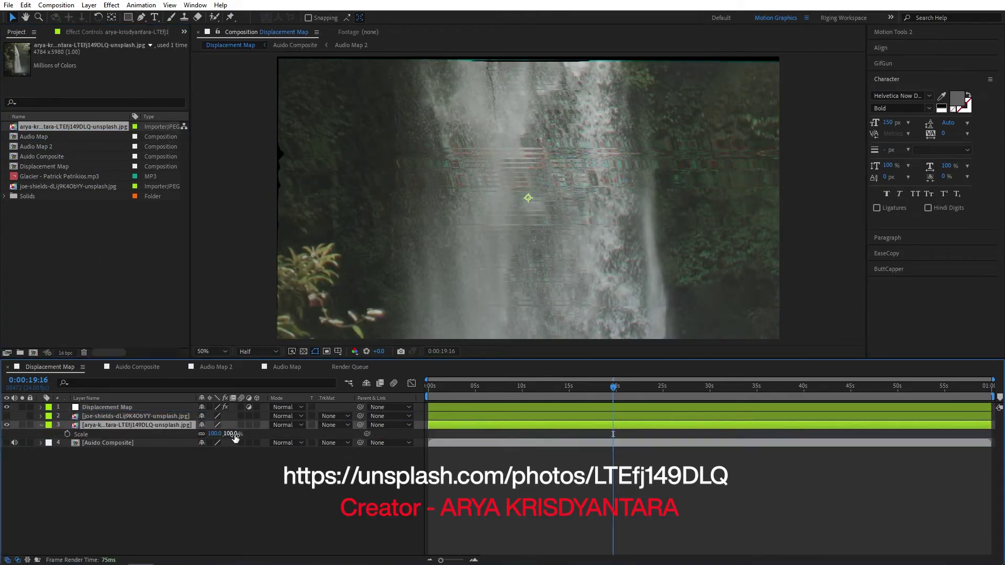
pyautogui.moveTo(231, 434); pyautogui.dragTo(660, 414)
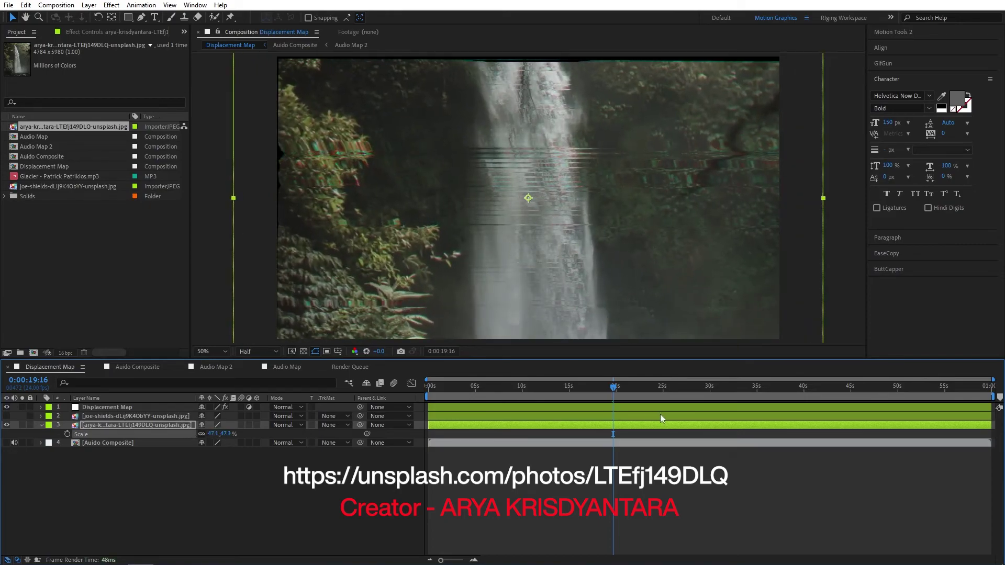
# - Preview the glitch on the waterfall from the start, then hide the waterfall layer
pyautogui.press('Home')
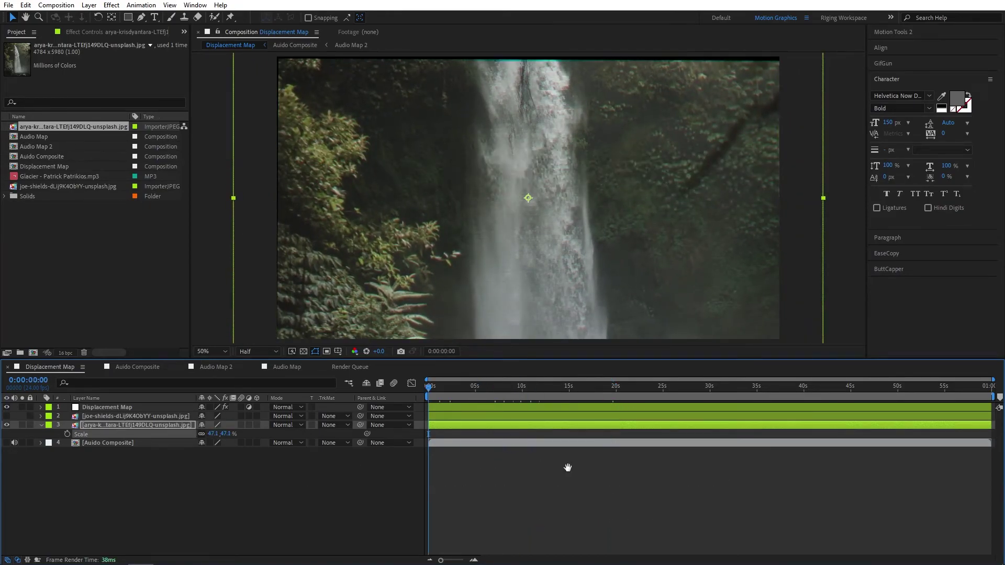
pyautogui.press('space')
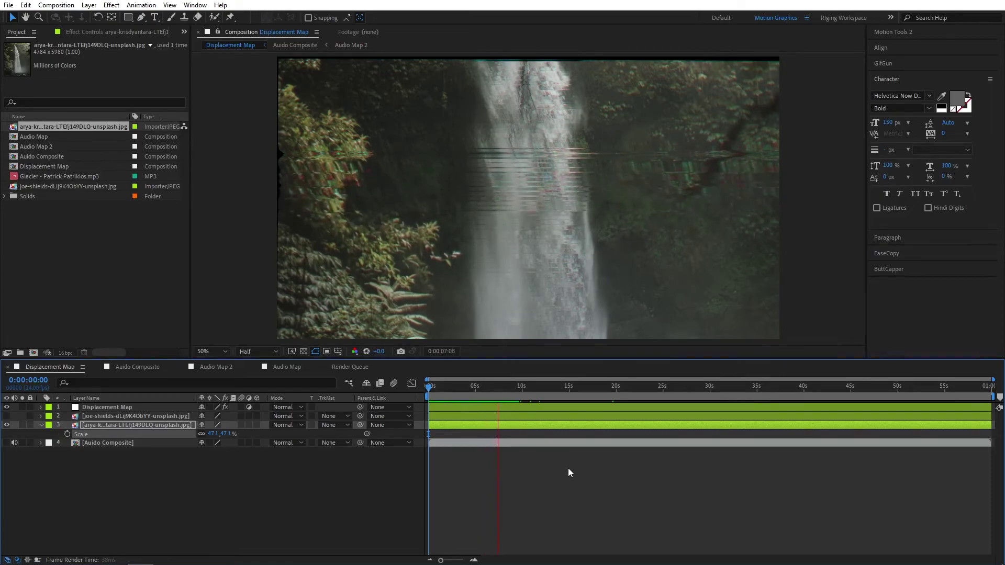
pyautogui.press('space')
pyautogui.click(6, 425)
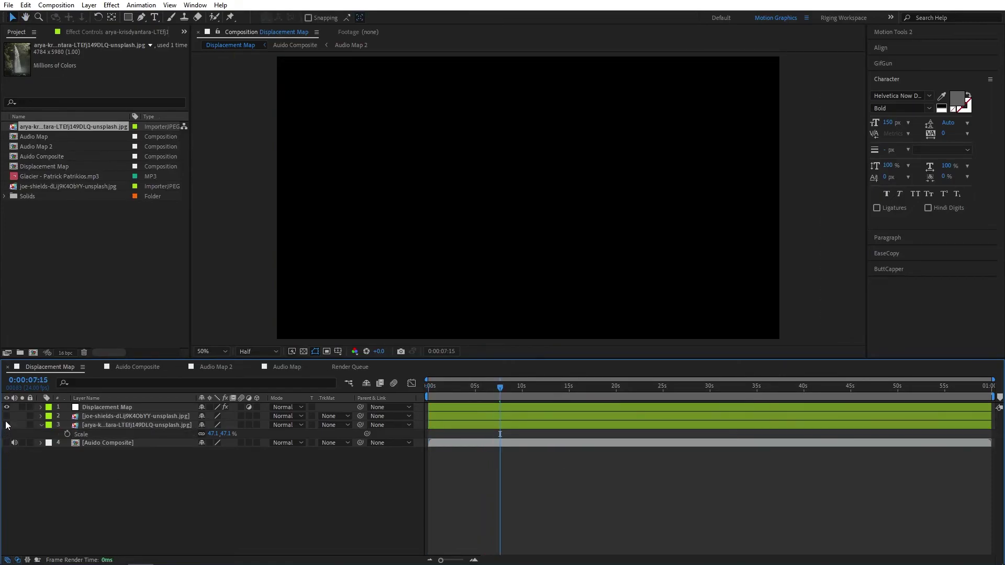
# - Show the portrait layer again and create a text layer reading 'GLITCH'
pyautogui.click(6, 416)
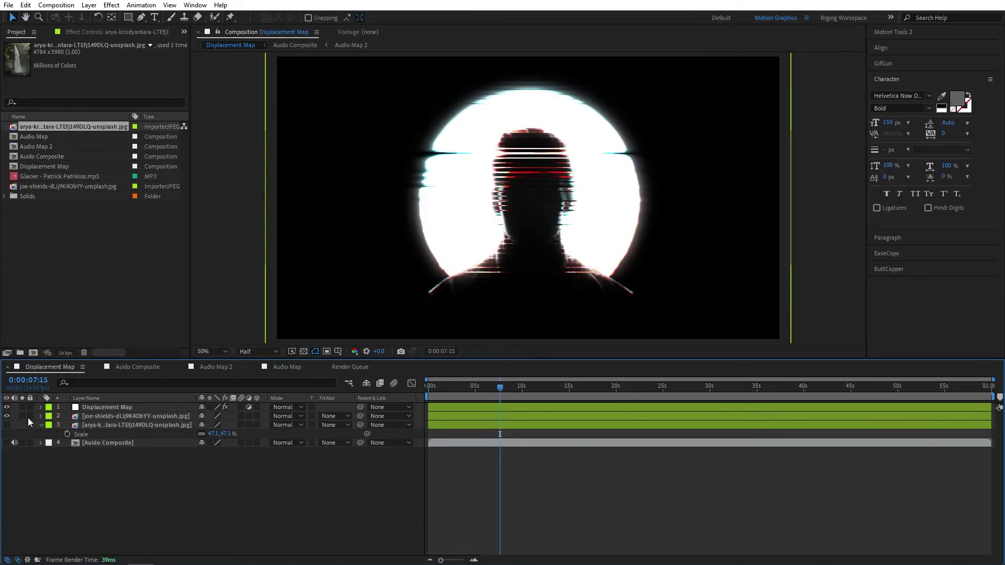
pyautogui.click(154, 17)
pyautogui.click(479, 202)
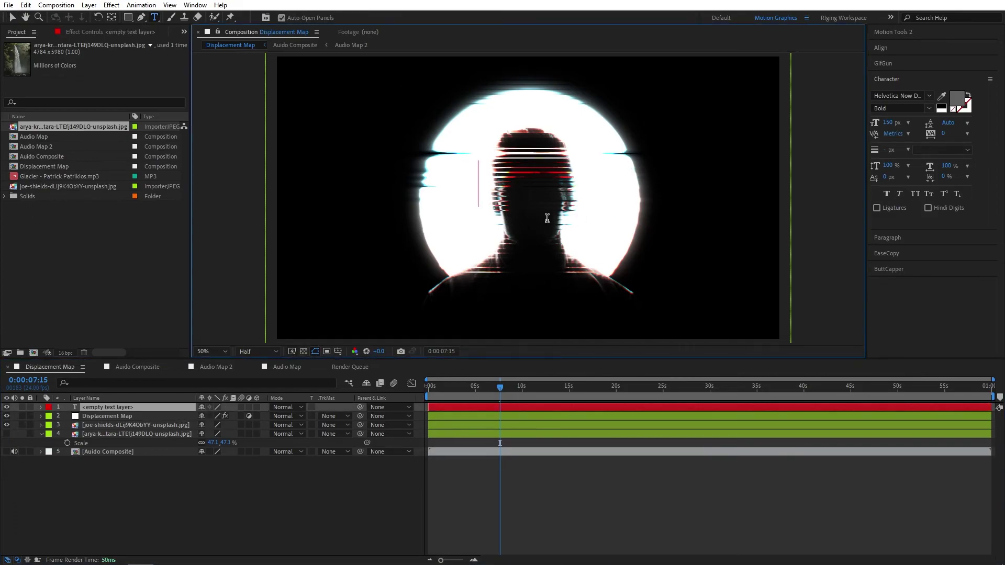
pyautogui.write('GLITCJ')
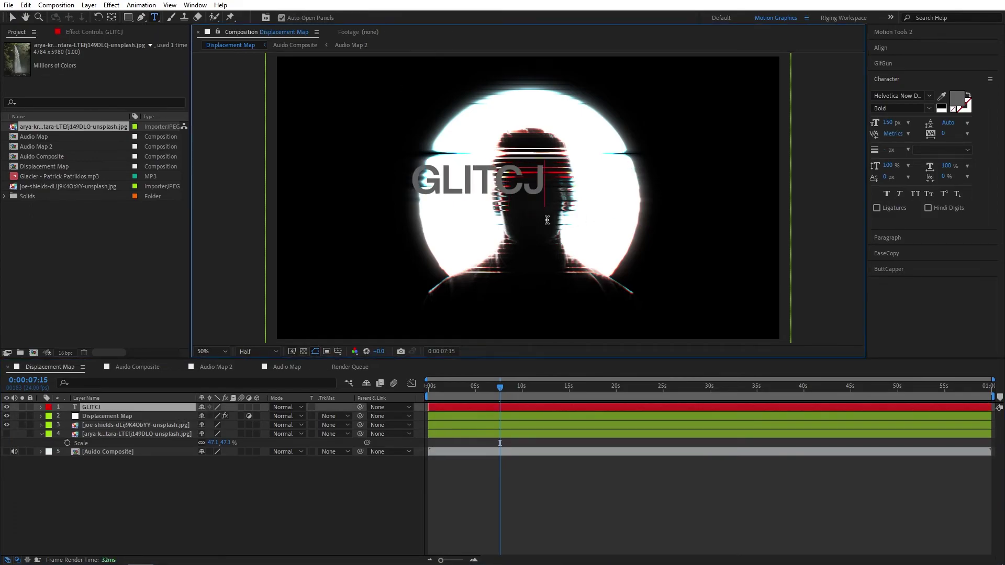
pyautogui.press('BackSpace')
pyautogui.press('BackSpace')
pyautogui.press('BackSpace')
pyautogui.write('TCH')
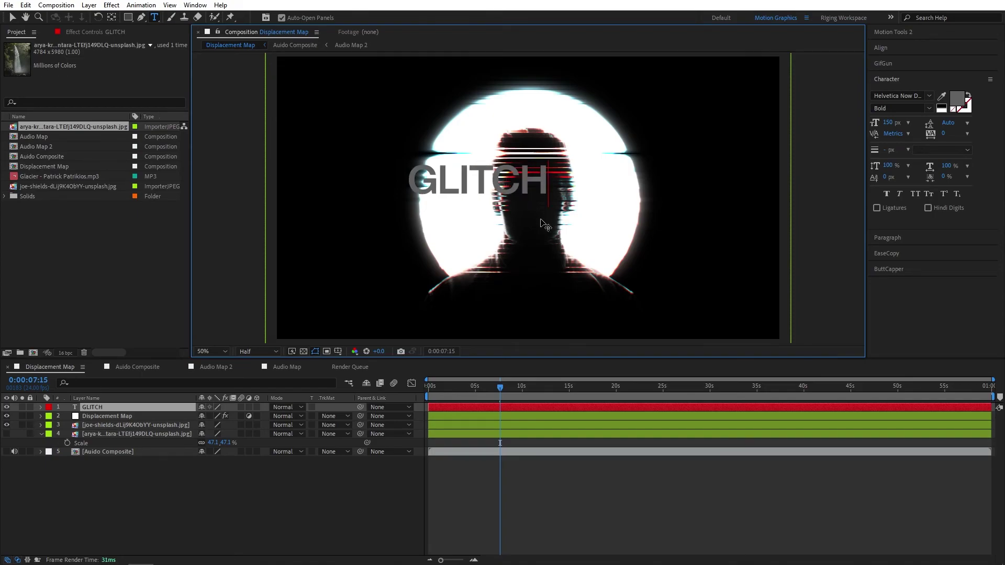
# - Move the GLITCH text below the silhouette and place its layer under Displacement Map
pyautogui.click(12, 18)
pyautogui.moveTo(502, 197); pyautogui.dragTo(557, 314)
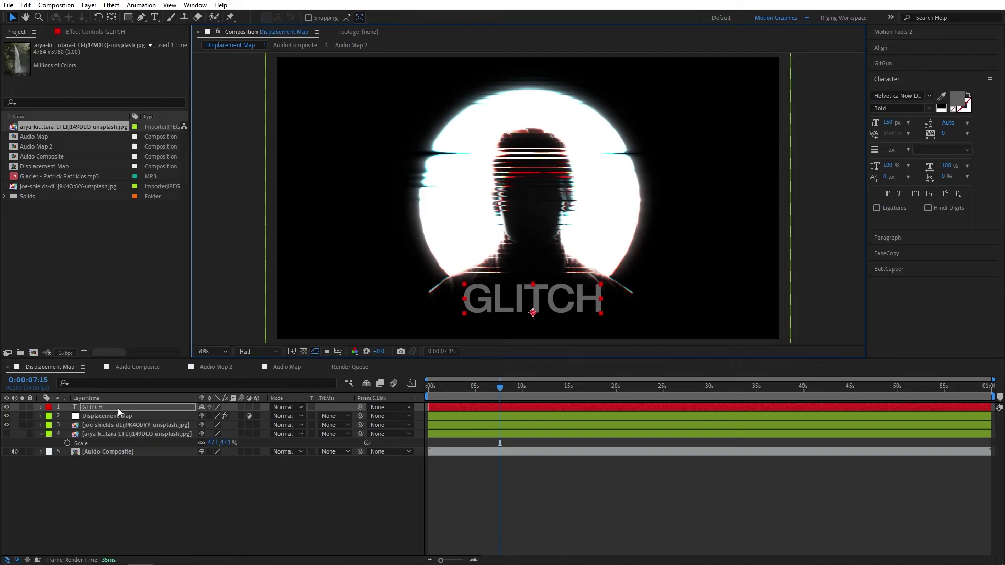
pyautogui.moveTo(119, 413); pyautogui.dragTo(123, 423)
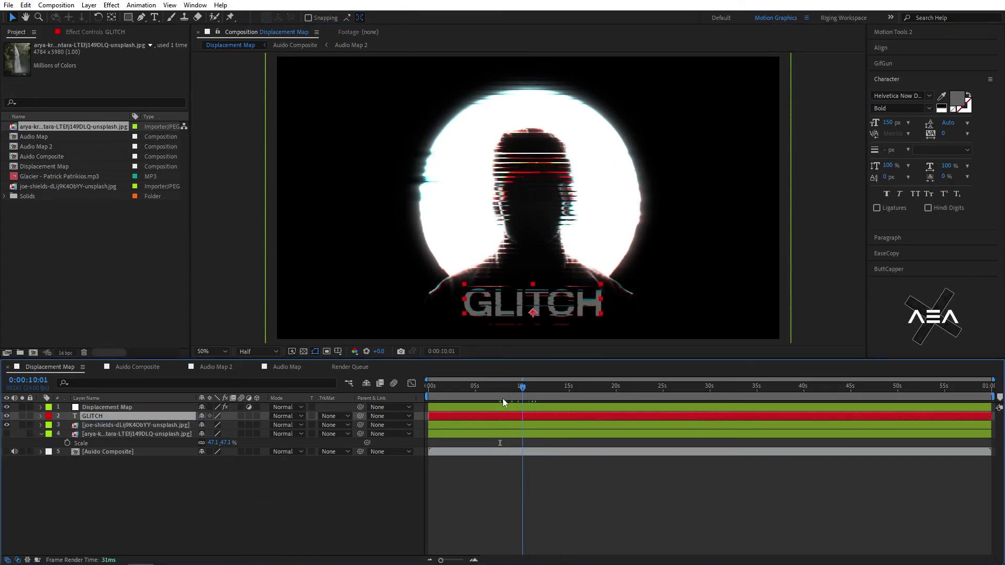
pyautogui.press('space')
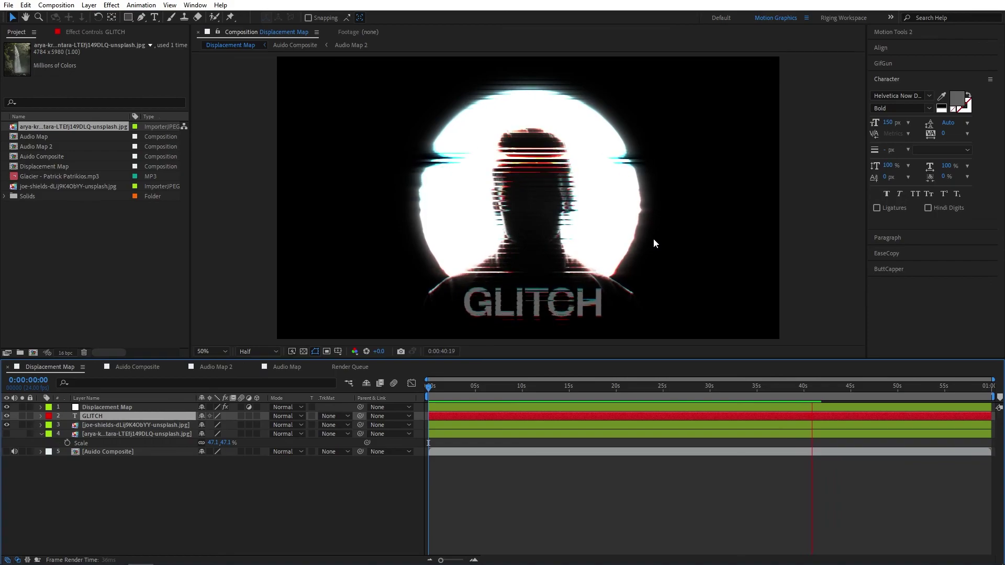
pyautogui.press('space')
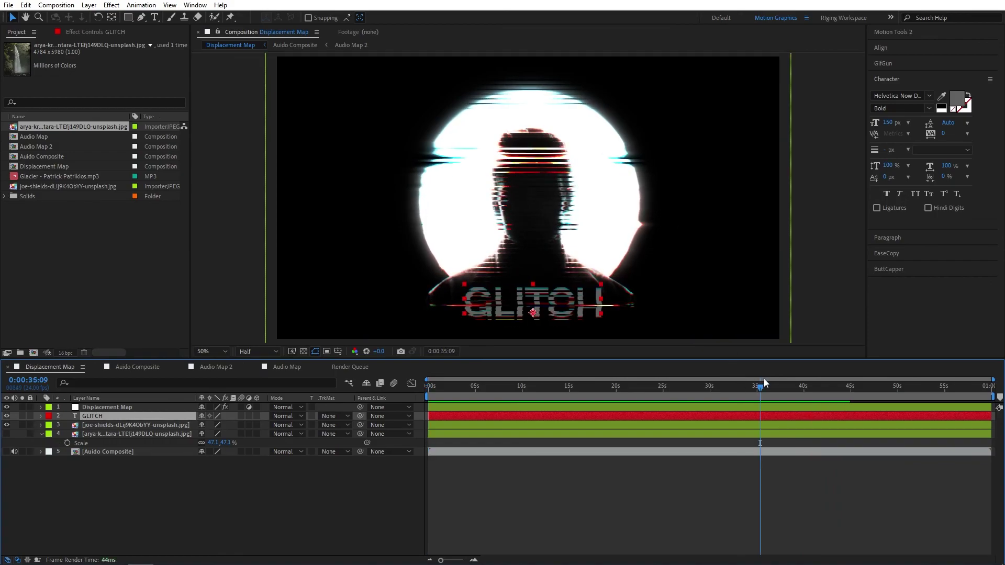
pyautogui.moveTo(768, 389); pyautogui.dragTo(552, 387)
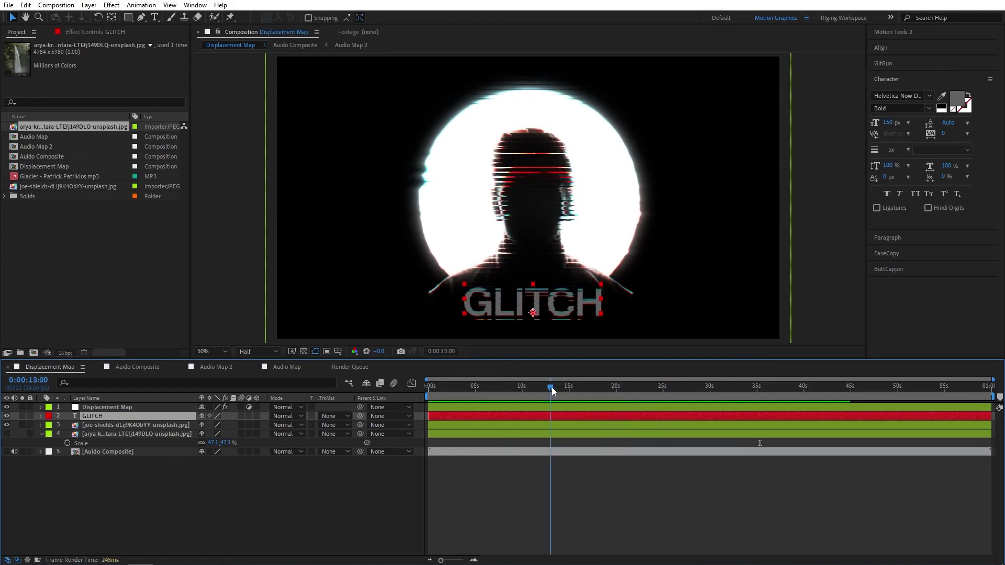